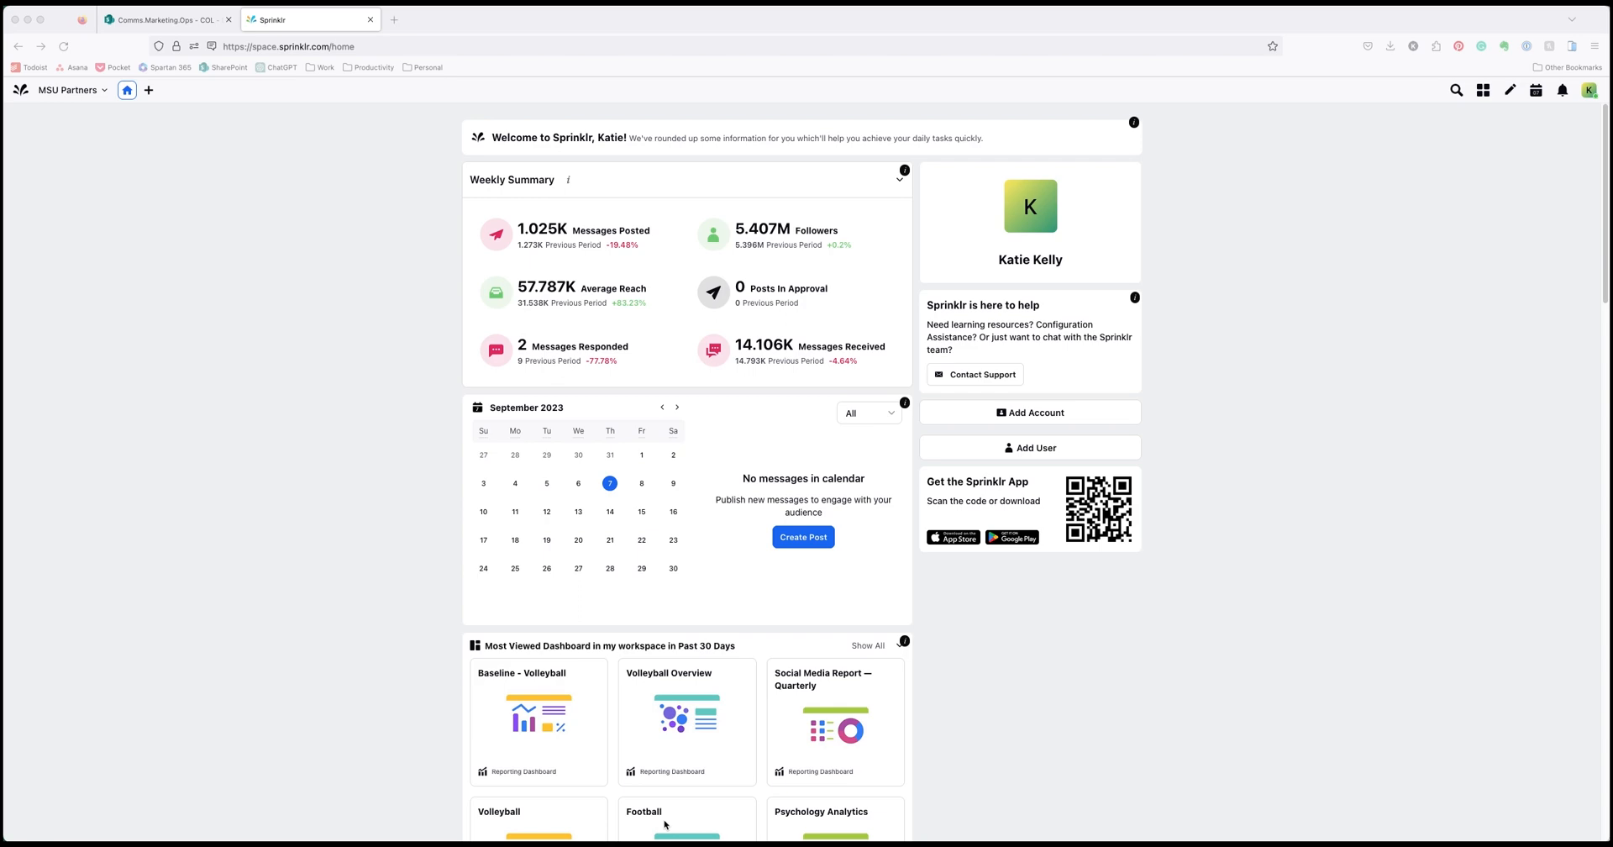
Find the platform settings by searching for "queue" in a new page, and open the Workspace Queues list
left_click(149, 90)
left_click(573, 141)
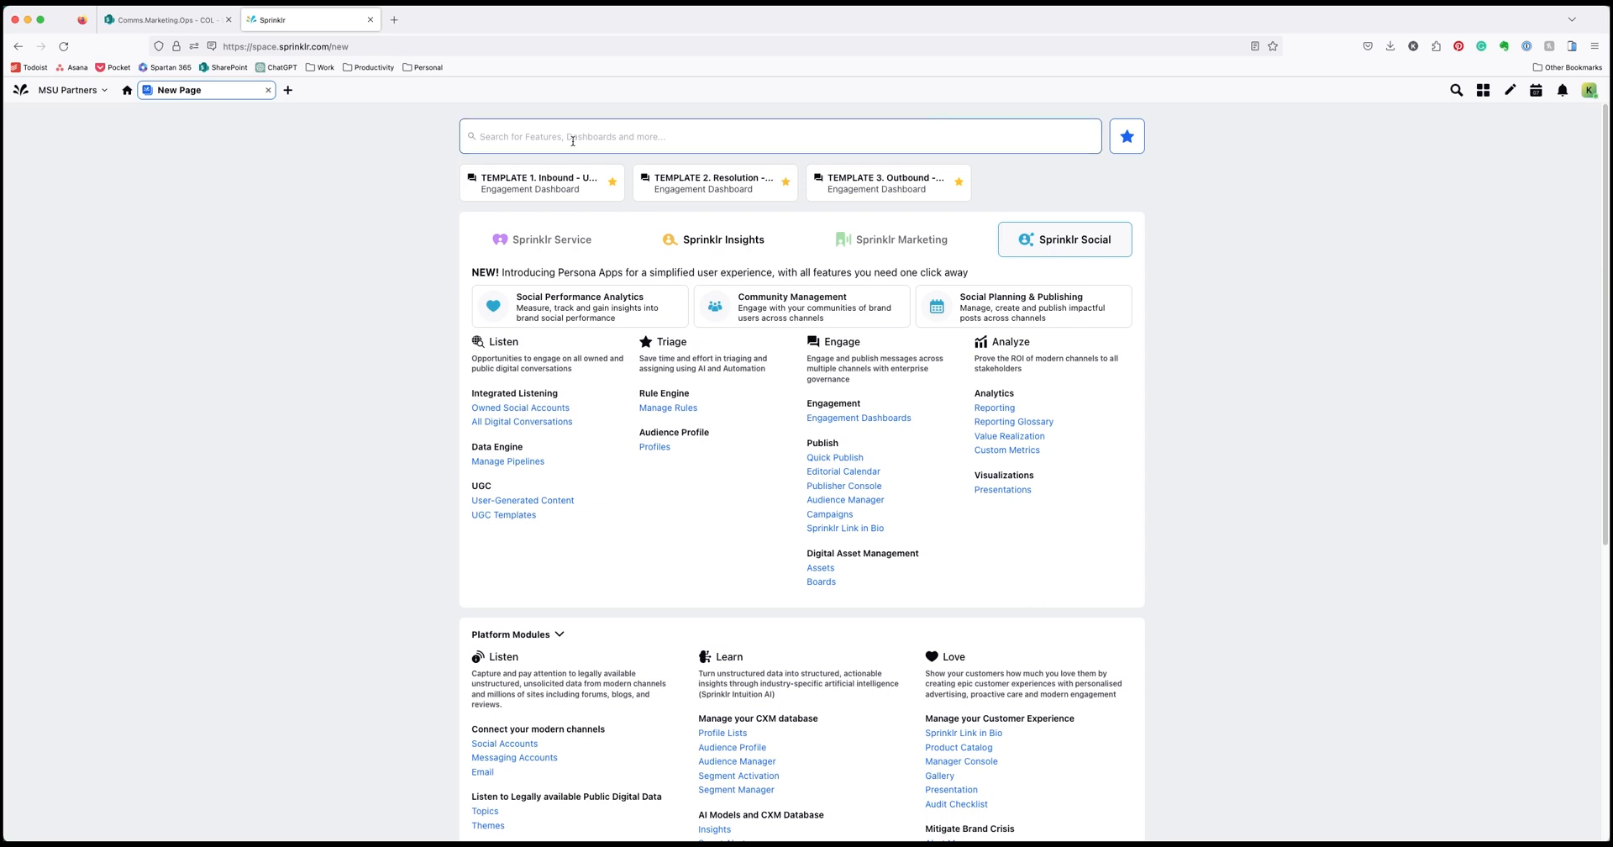
type("queue")
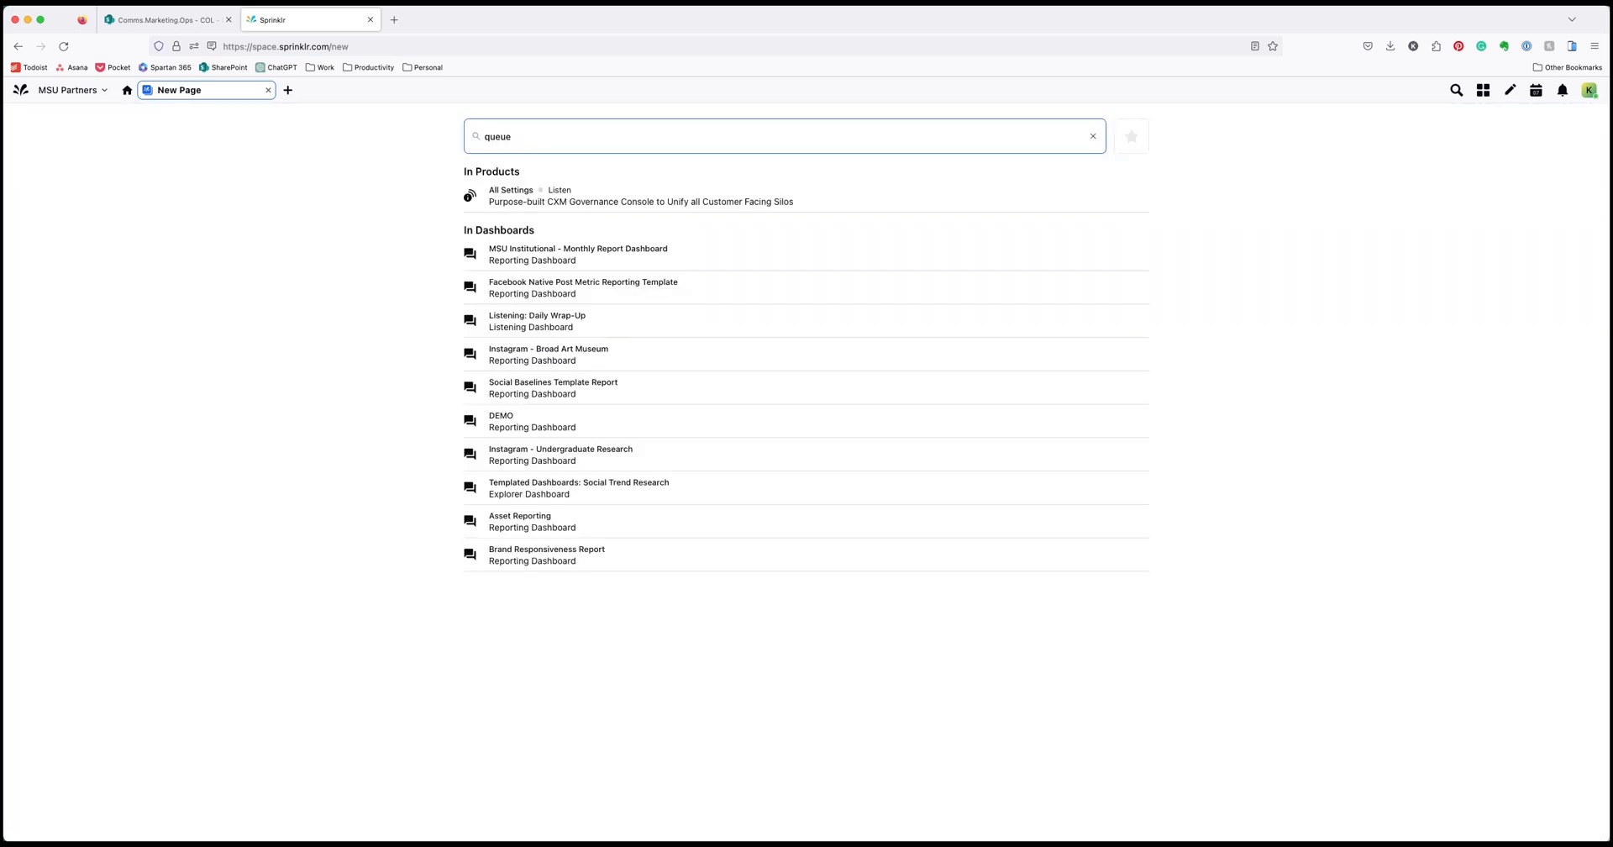
left_click(509, 196)
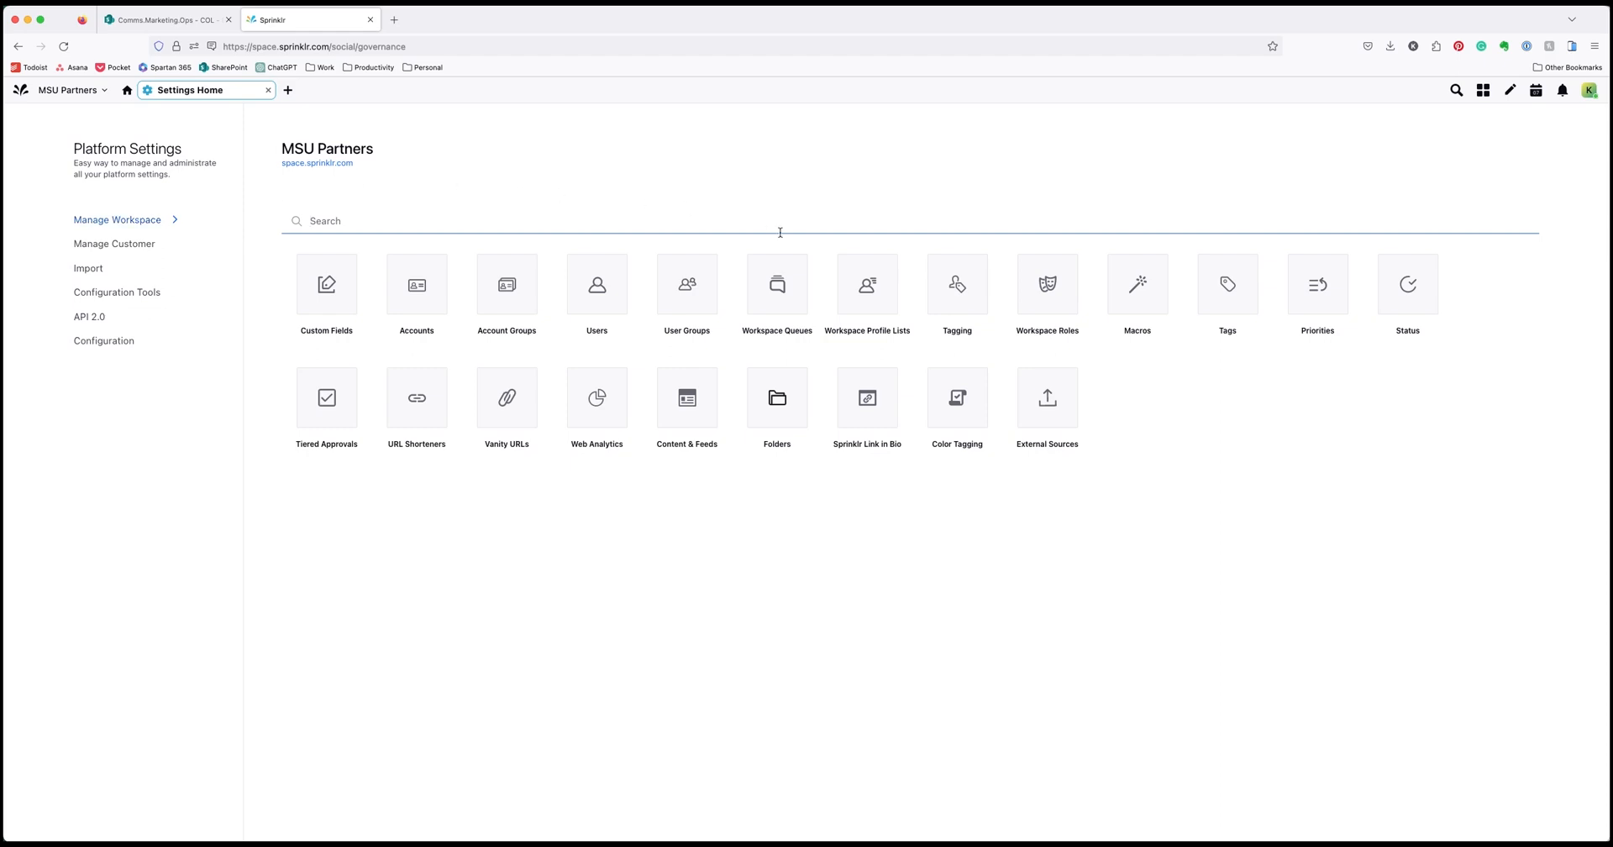
left_click(801, 301)
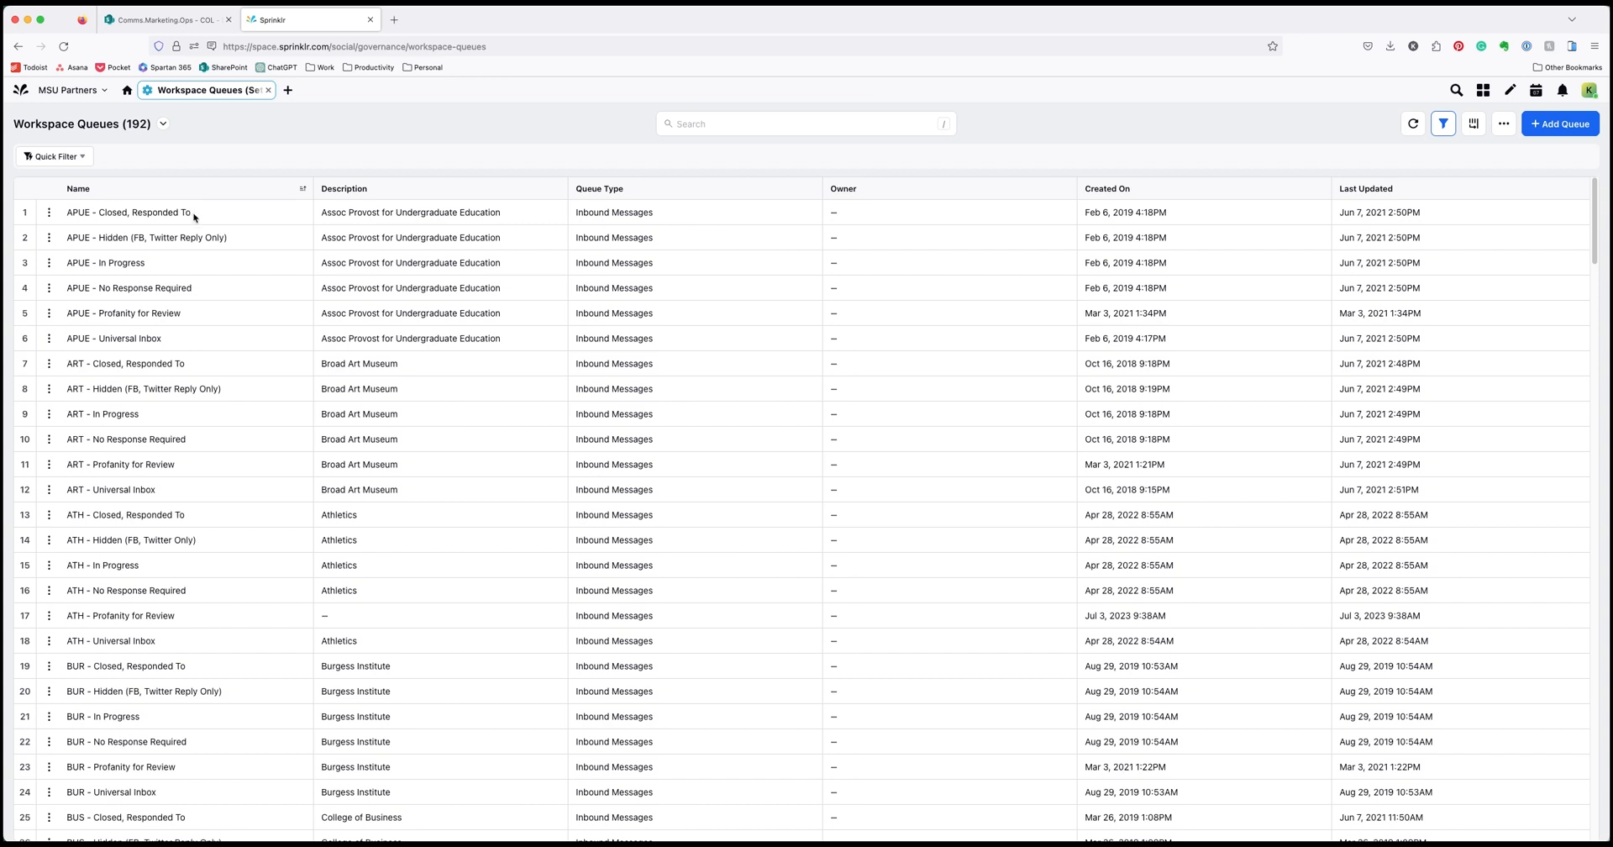
Create an inbound messages queue named "COL - Closed, Responded To", adapting the matching APUE queue's name, with the description "Demo College"
left_click_drag(193, 217, 65, 216)
key("cmd+c")
left_click(1575, 126)
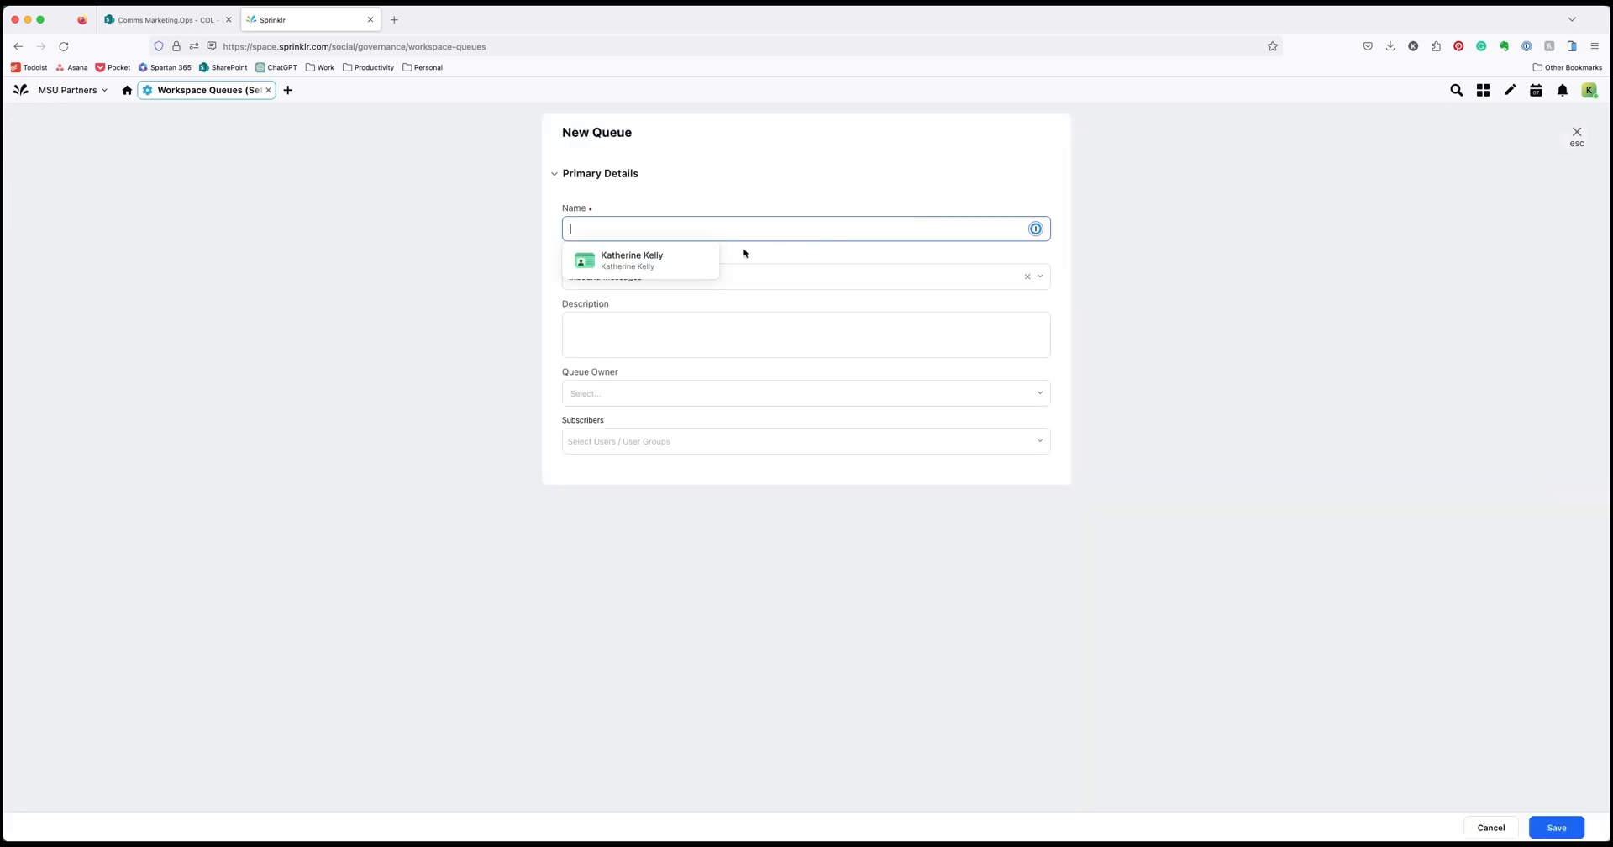
key("cmd+v")
double_click(582, 228)
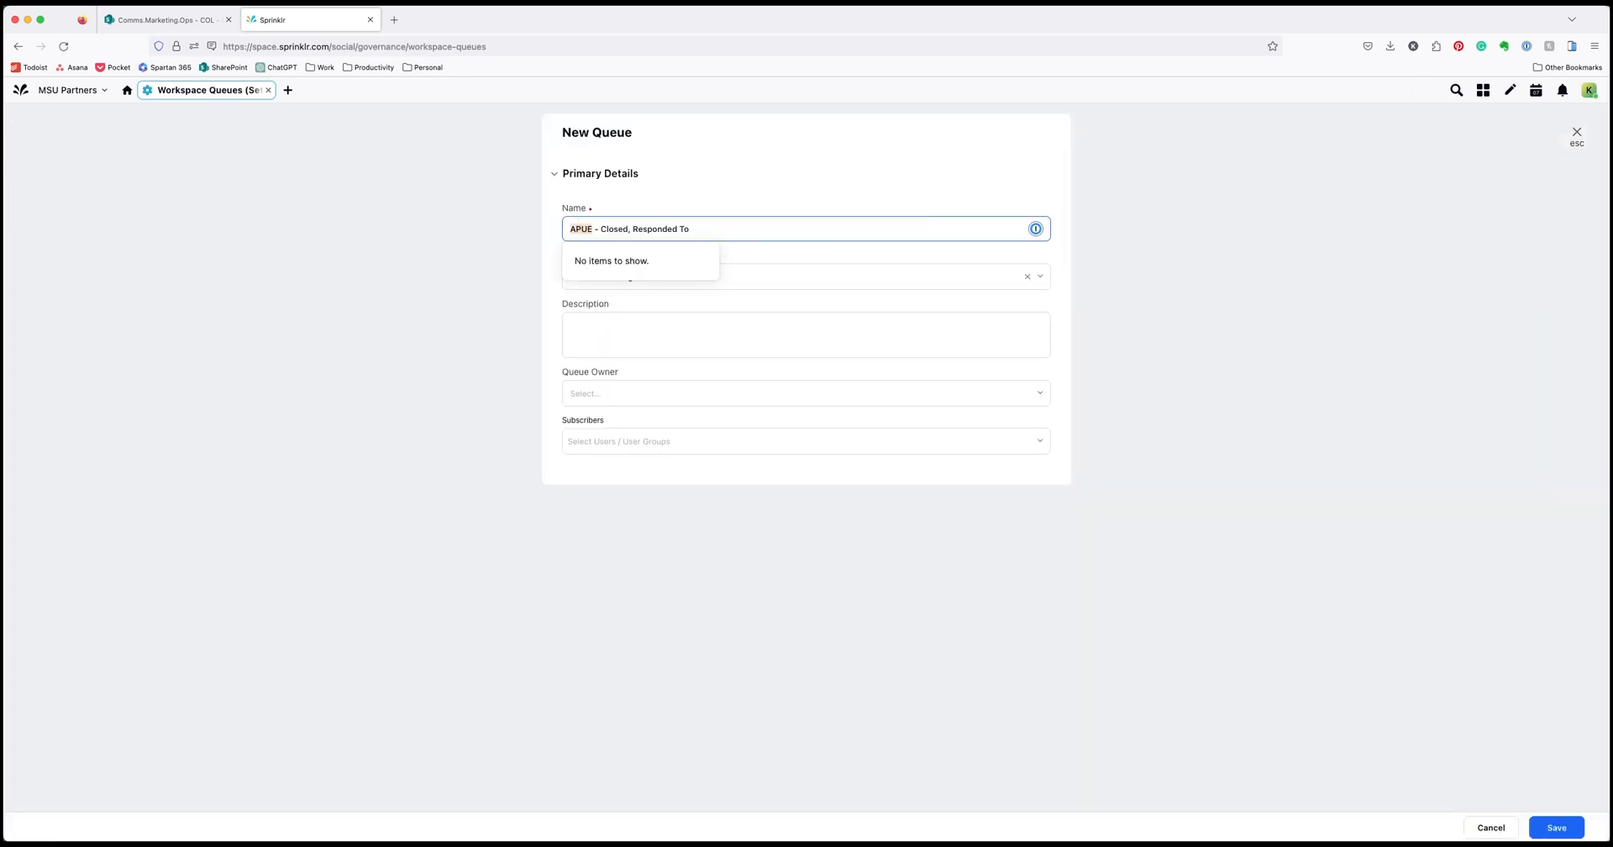
type("COL")
left_click(612, 334)
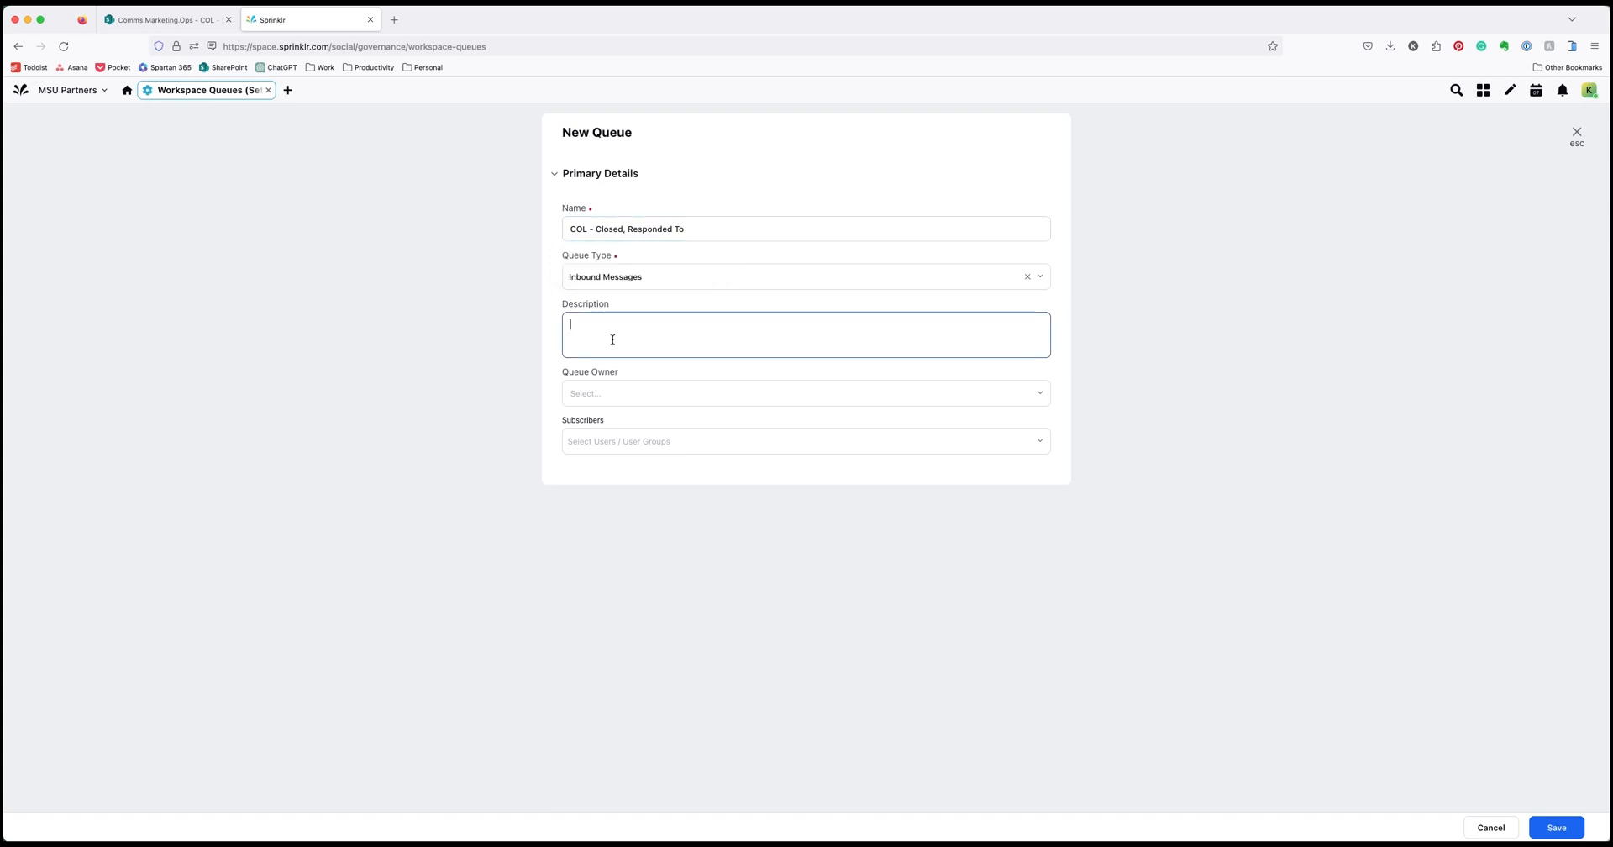
type("Demo College")
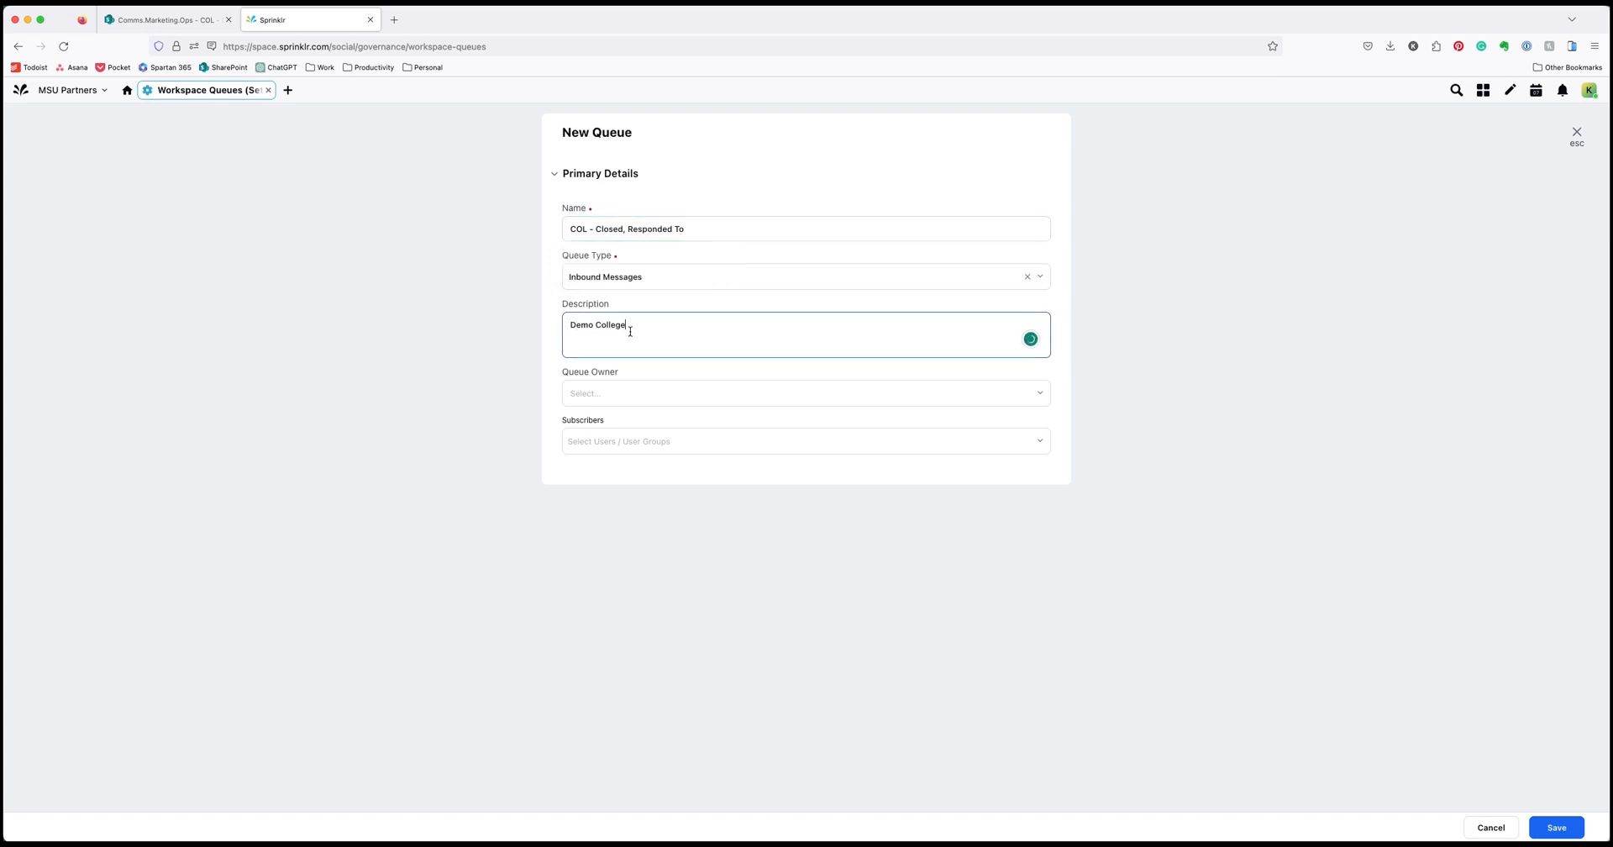
left_click(1557, 827)
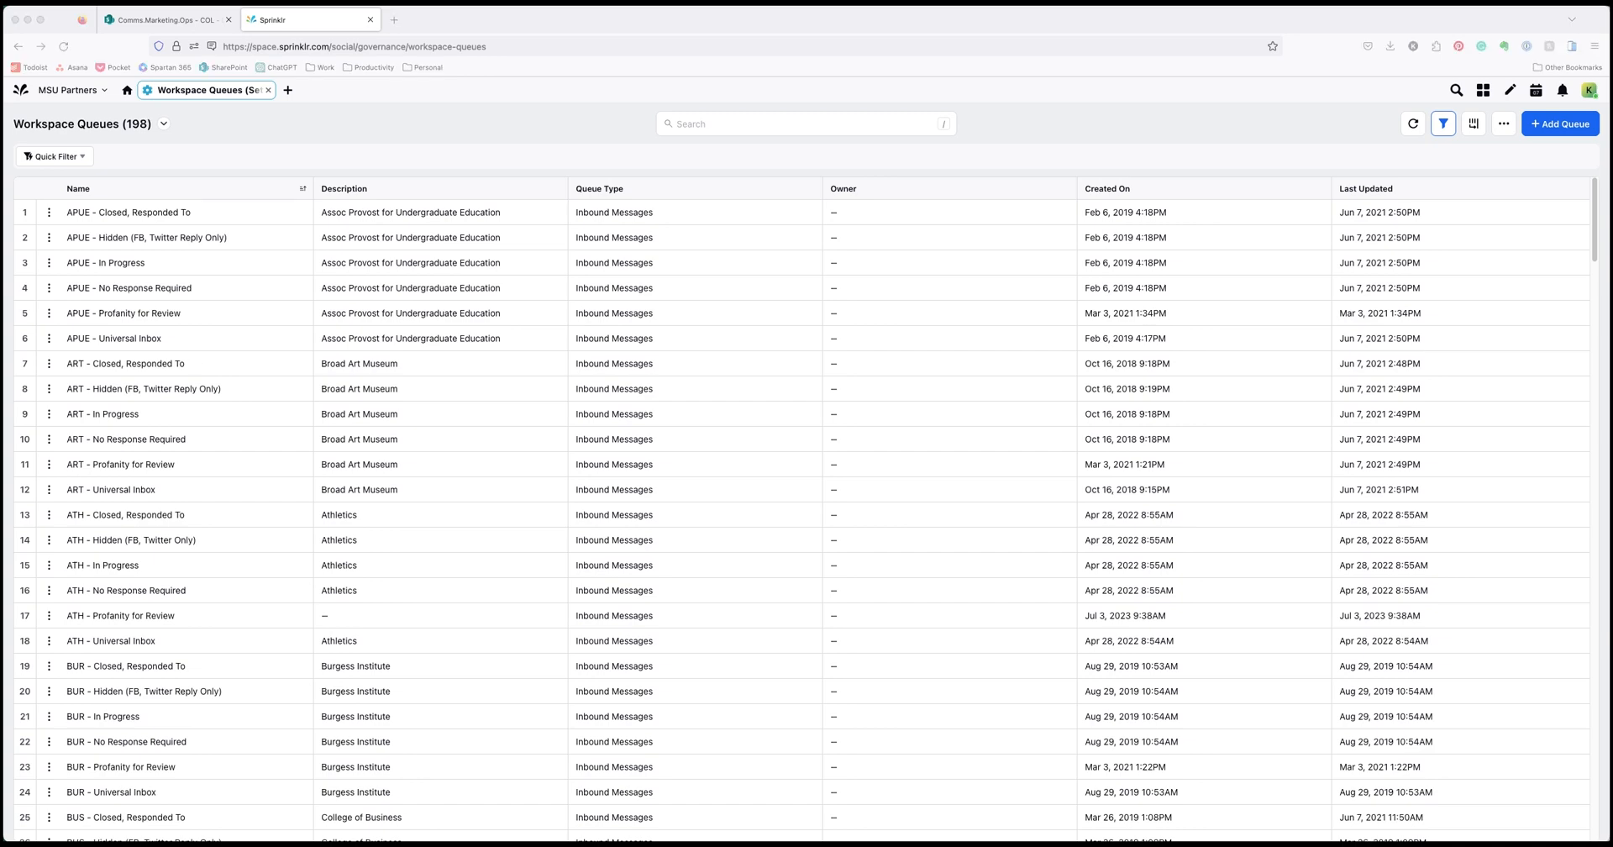
Check the Demo College entries in the queue list and open the Rule Engine in a new page
scroll(421, 557, "down", 10)
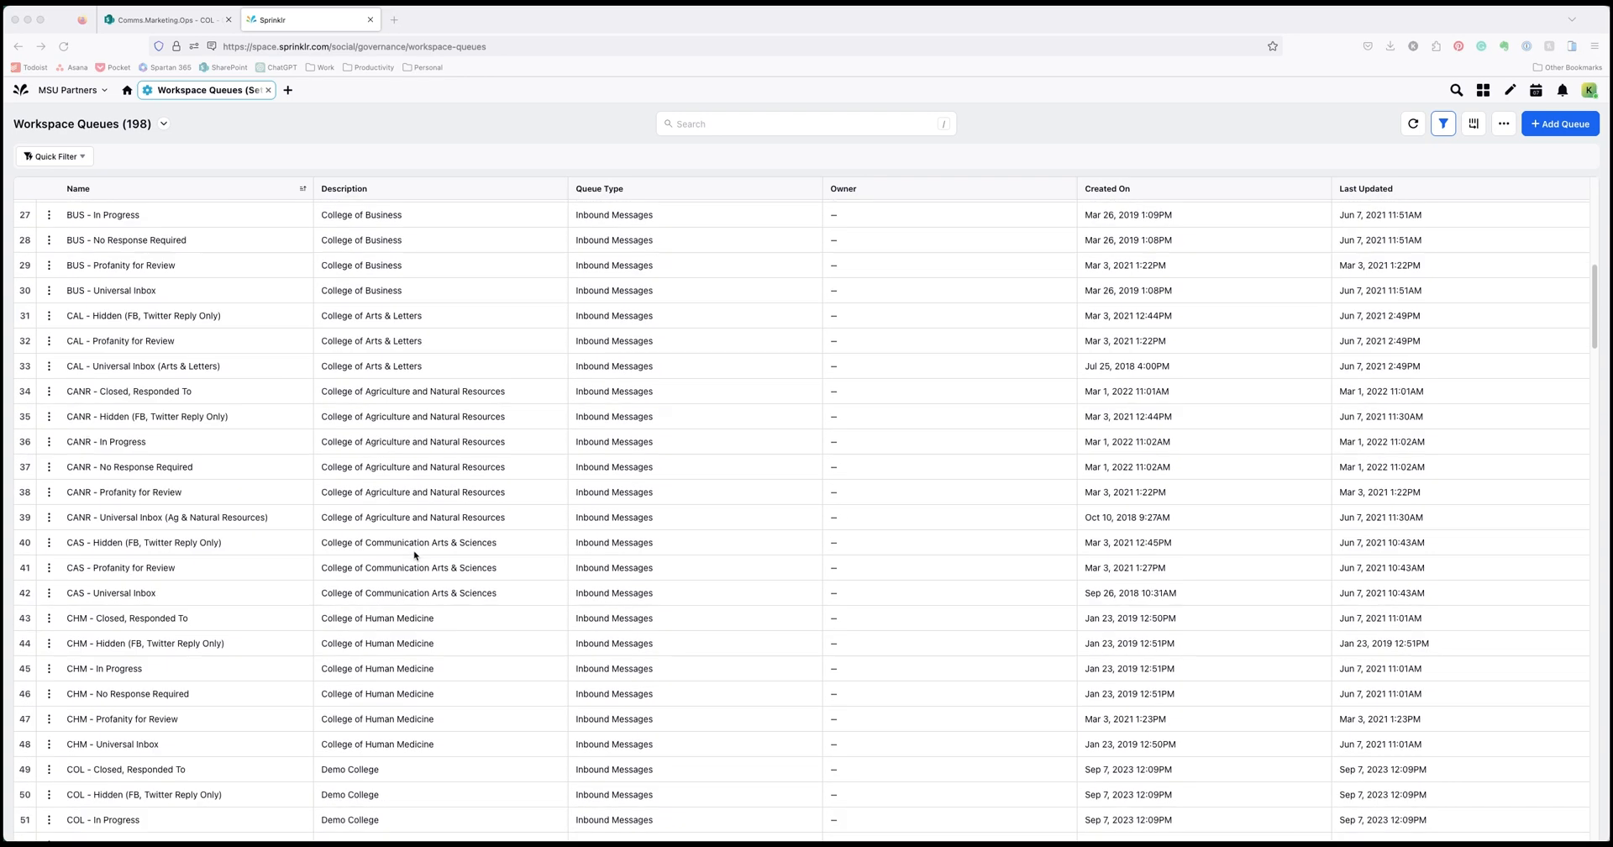
scroll(411, 552, "down", 3)
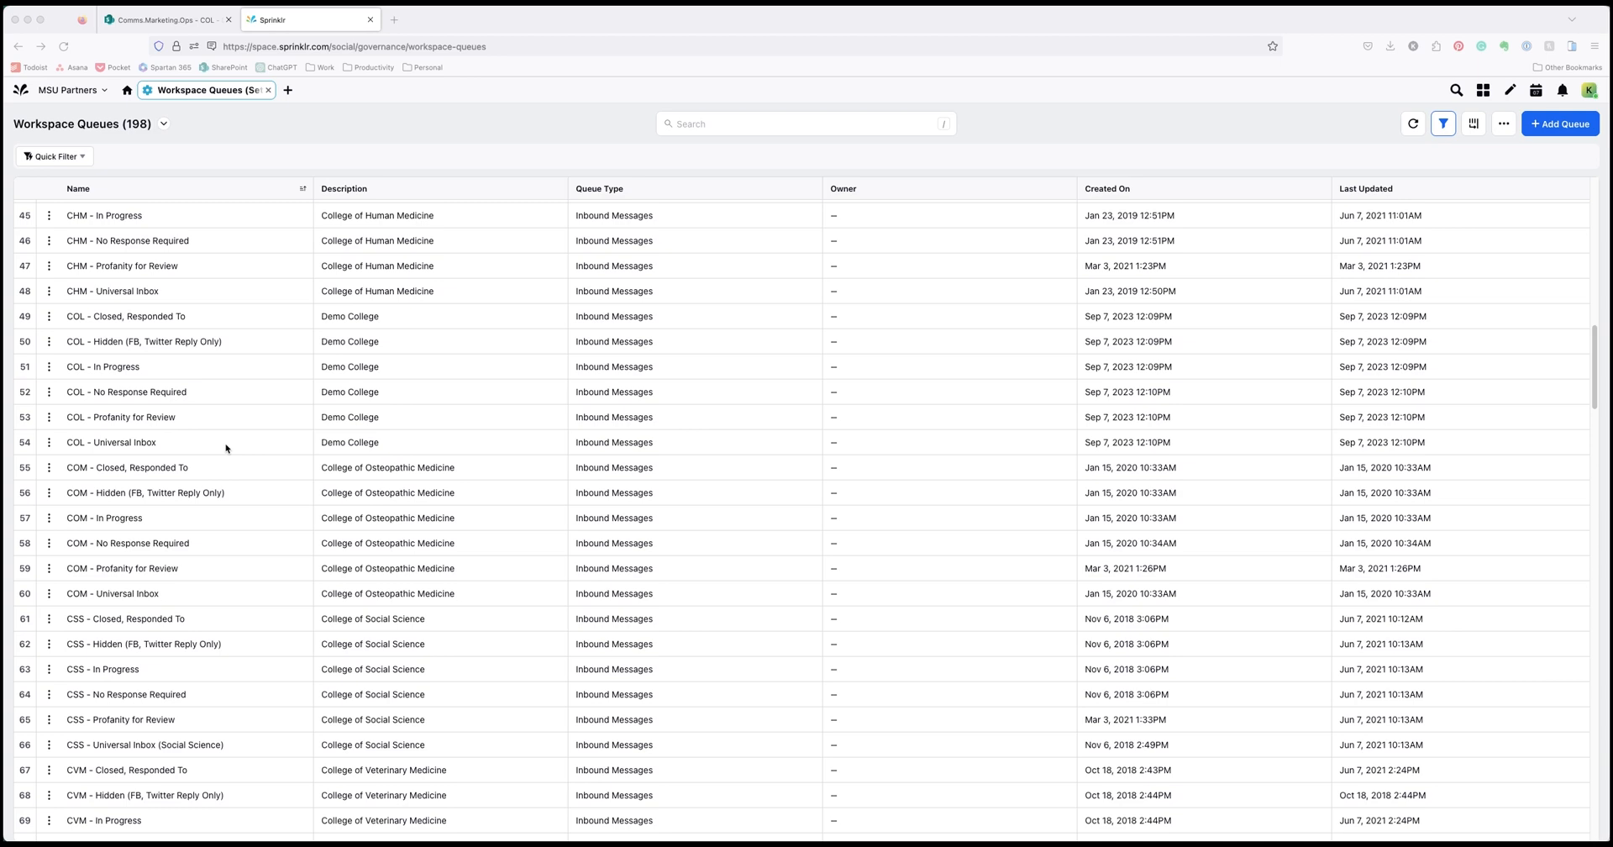
left_click(287, 90)
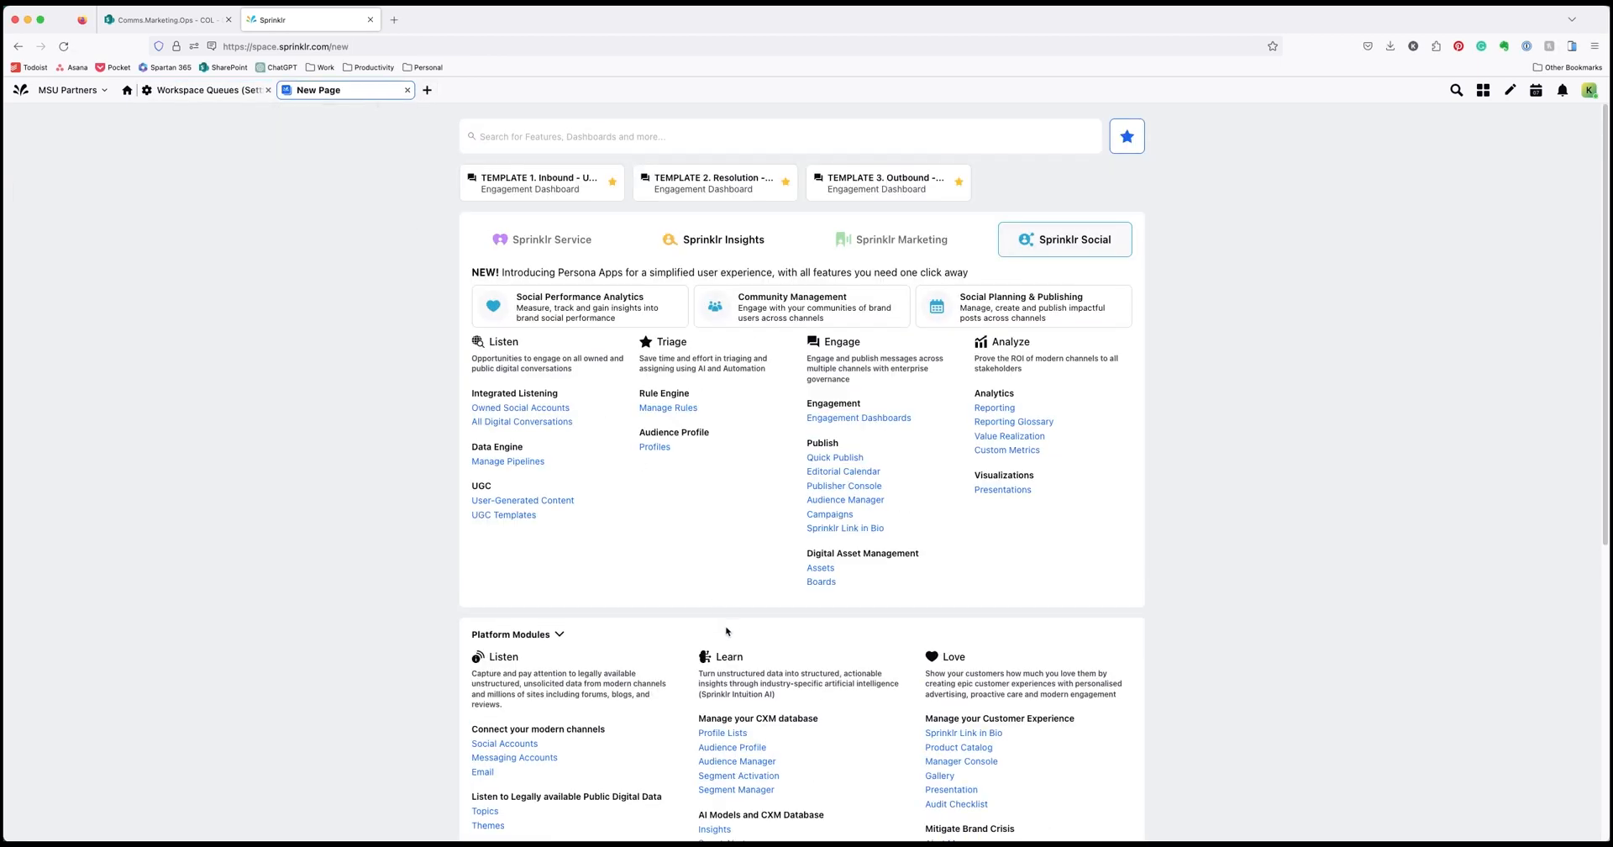
scroll(726, 628, "down", 5)
scroll(726, 625, "down", 2)
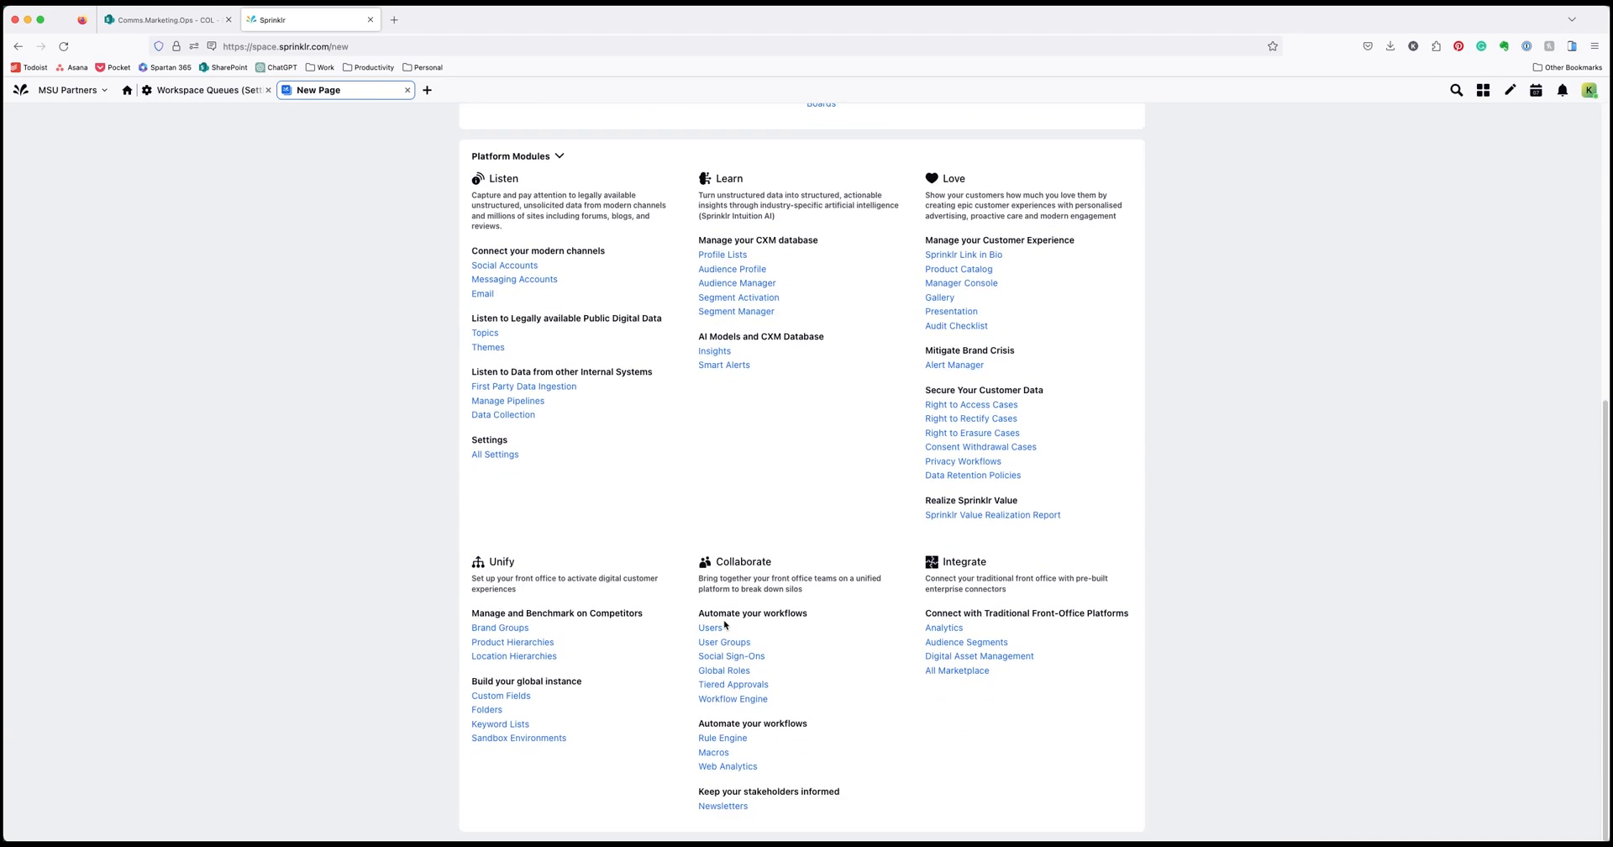
left_click(737, 739)
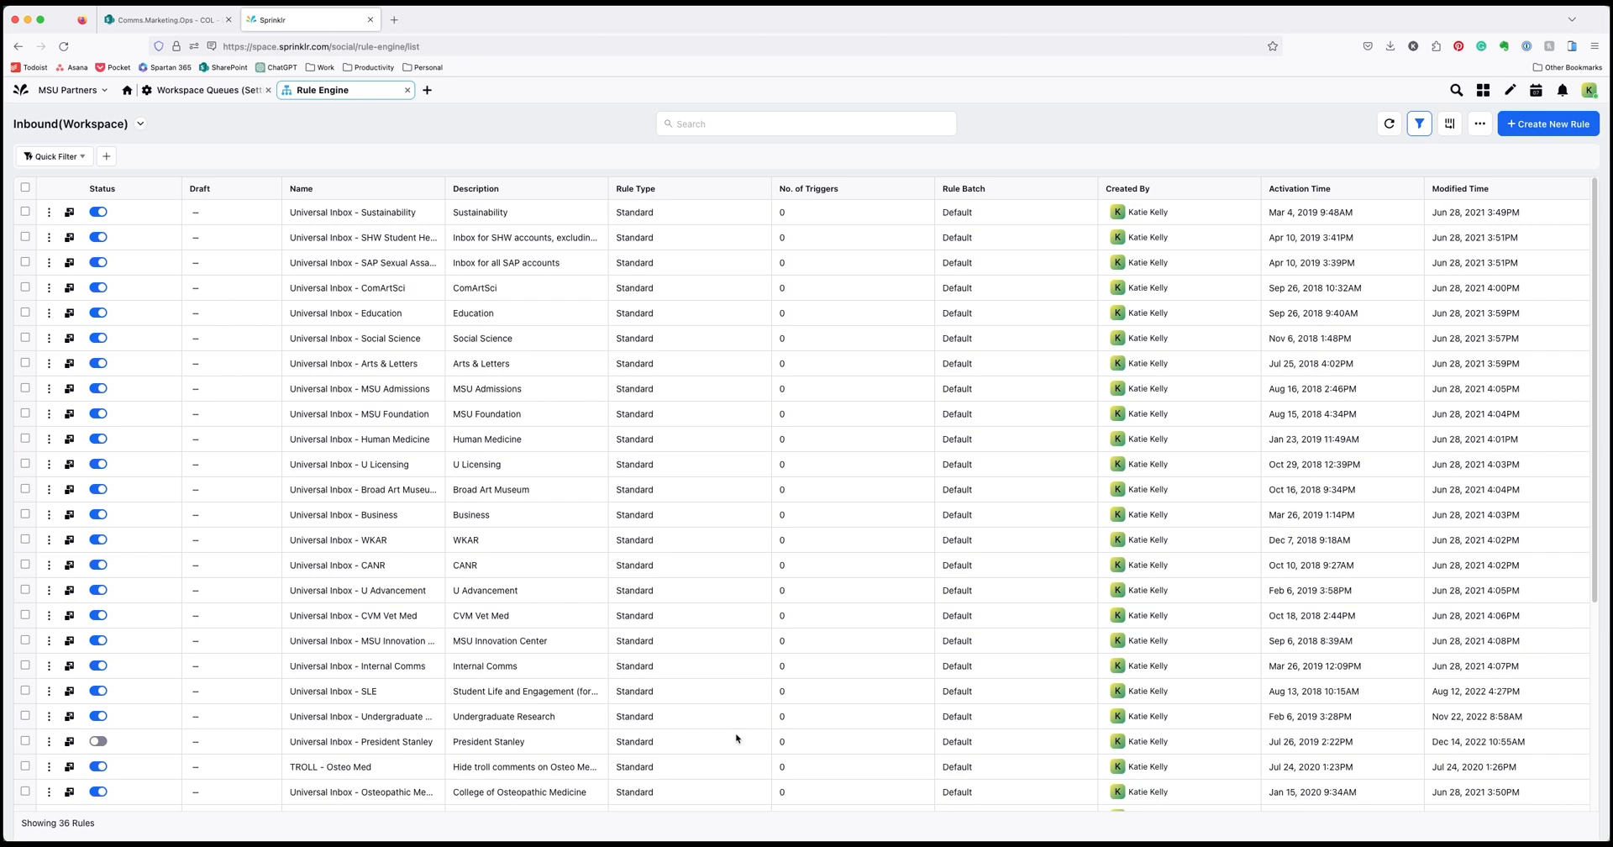
Clone the TEMPLATE INBOX RULE as "Demo College Inbox Rule" and continue to its rule canvas
scroll(729, 705, "down", 5)
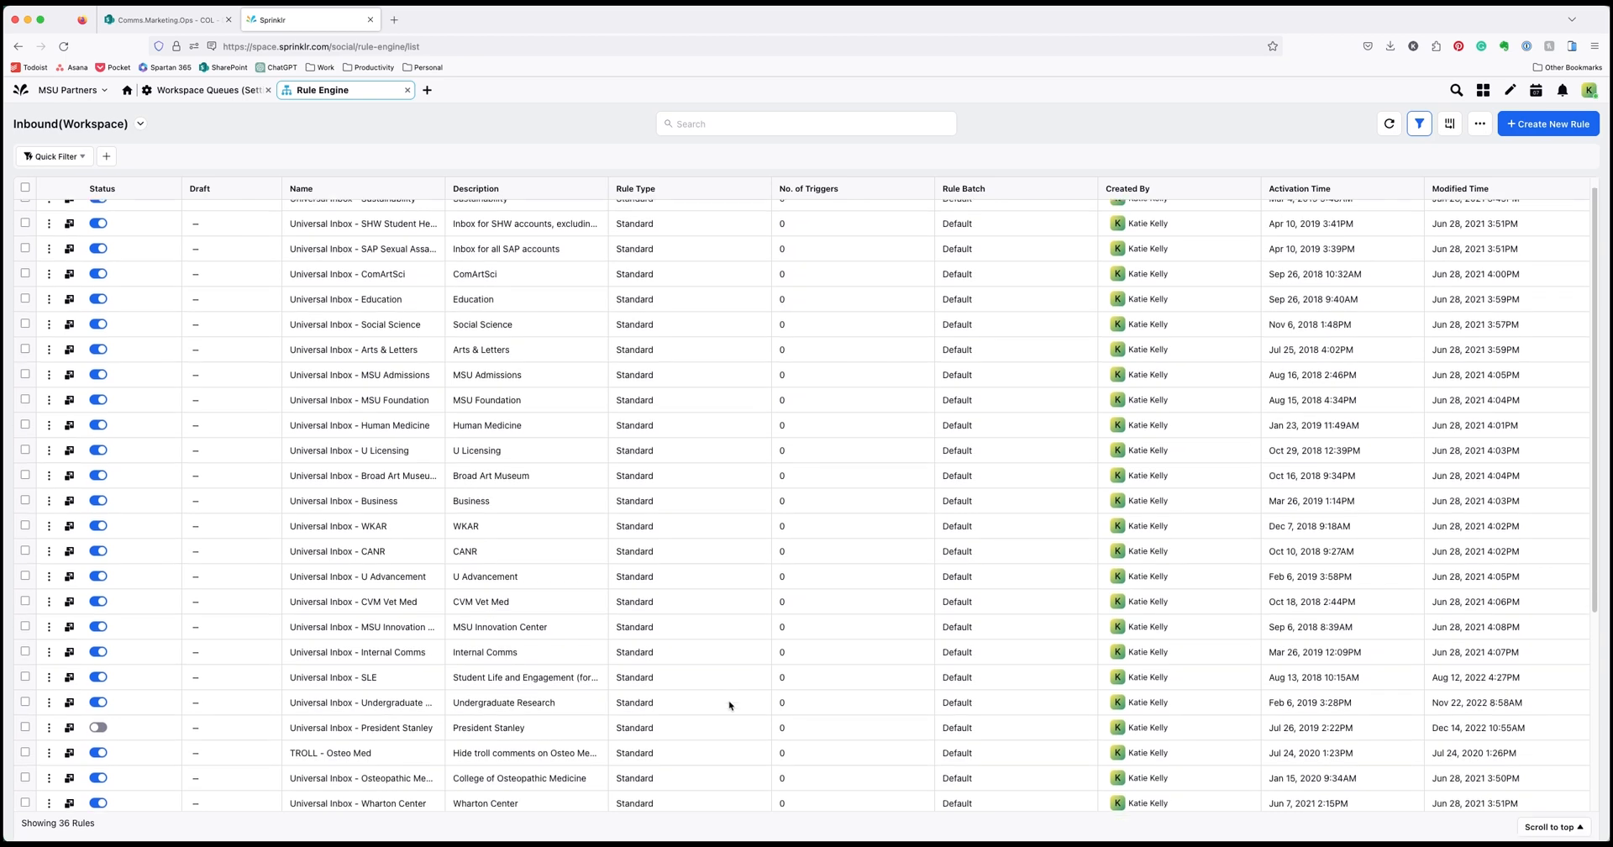
scroll(729, 705, "down", 1)
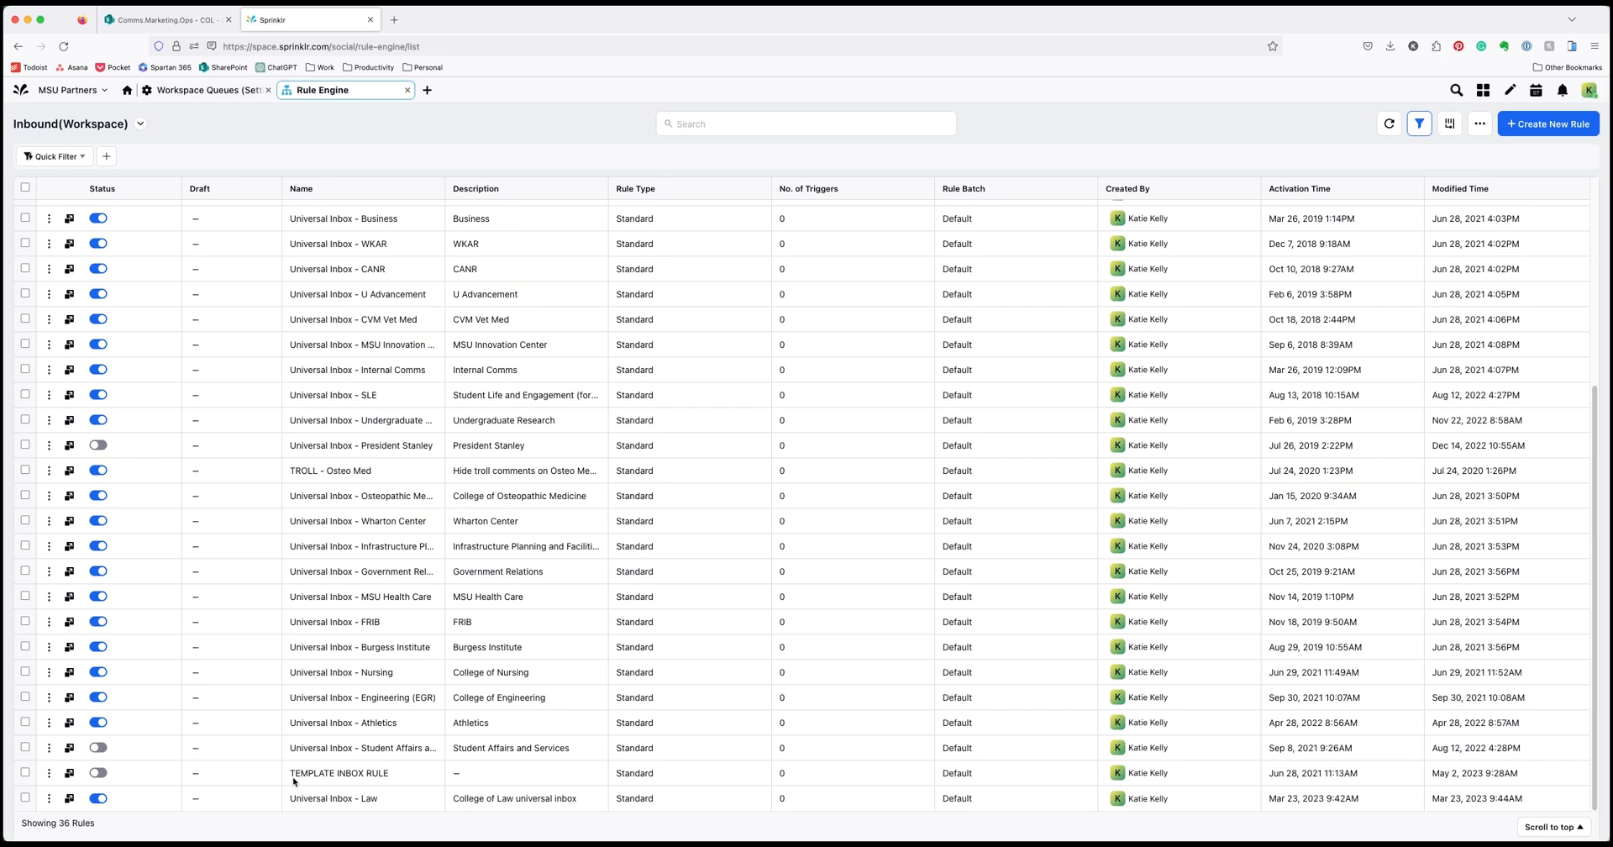
left_click(49, 775)
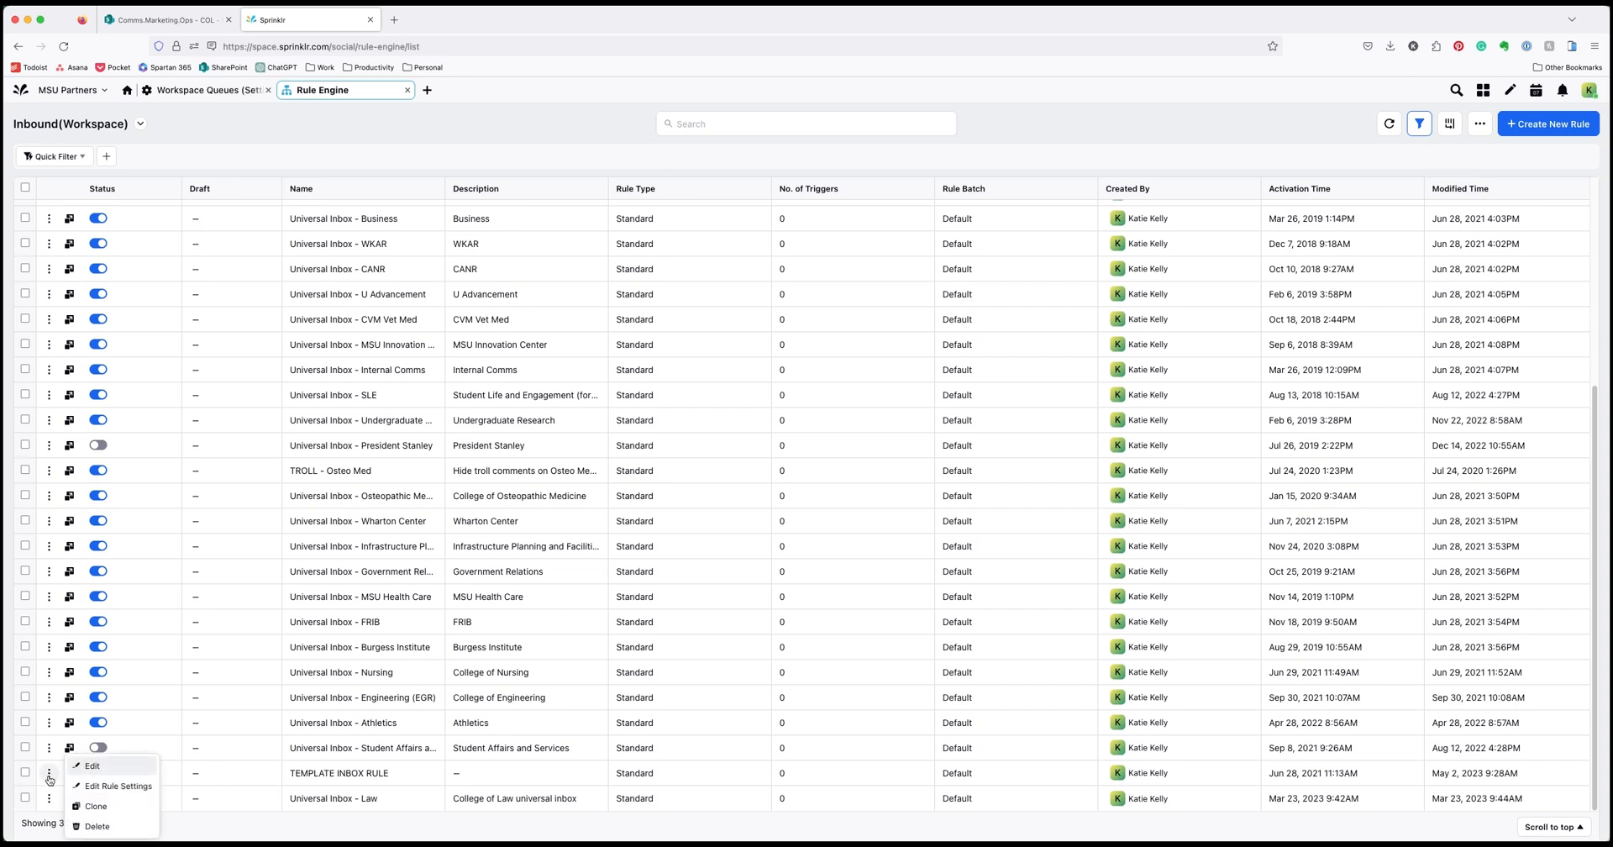
left_click(91, 808)
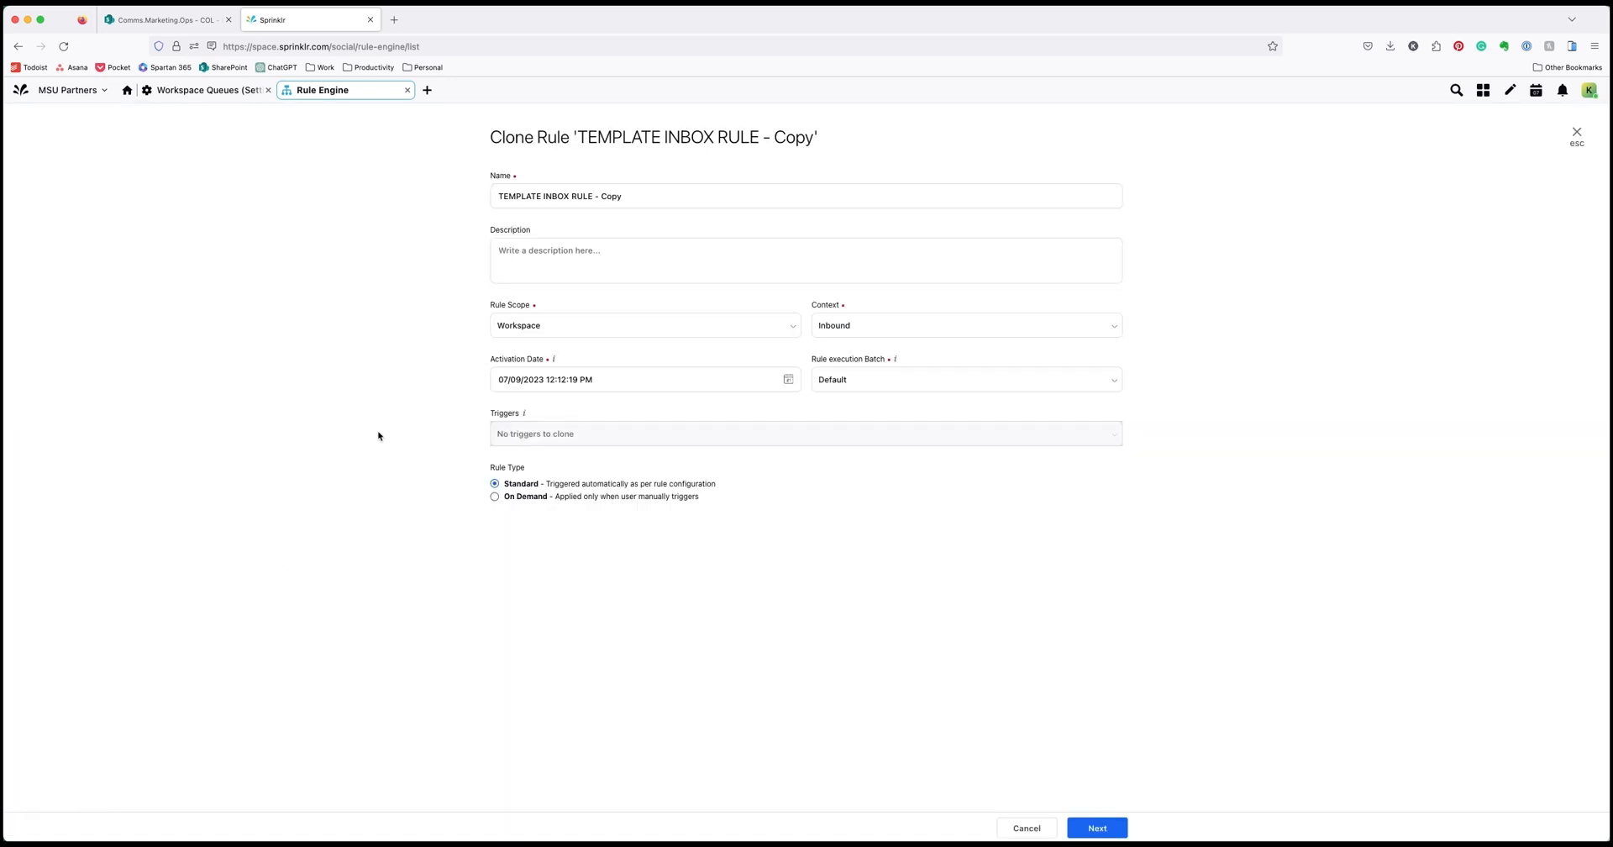
left_click(593, 196)
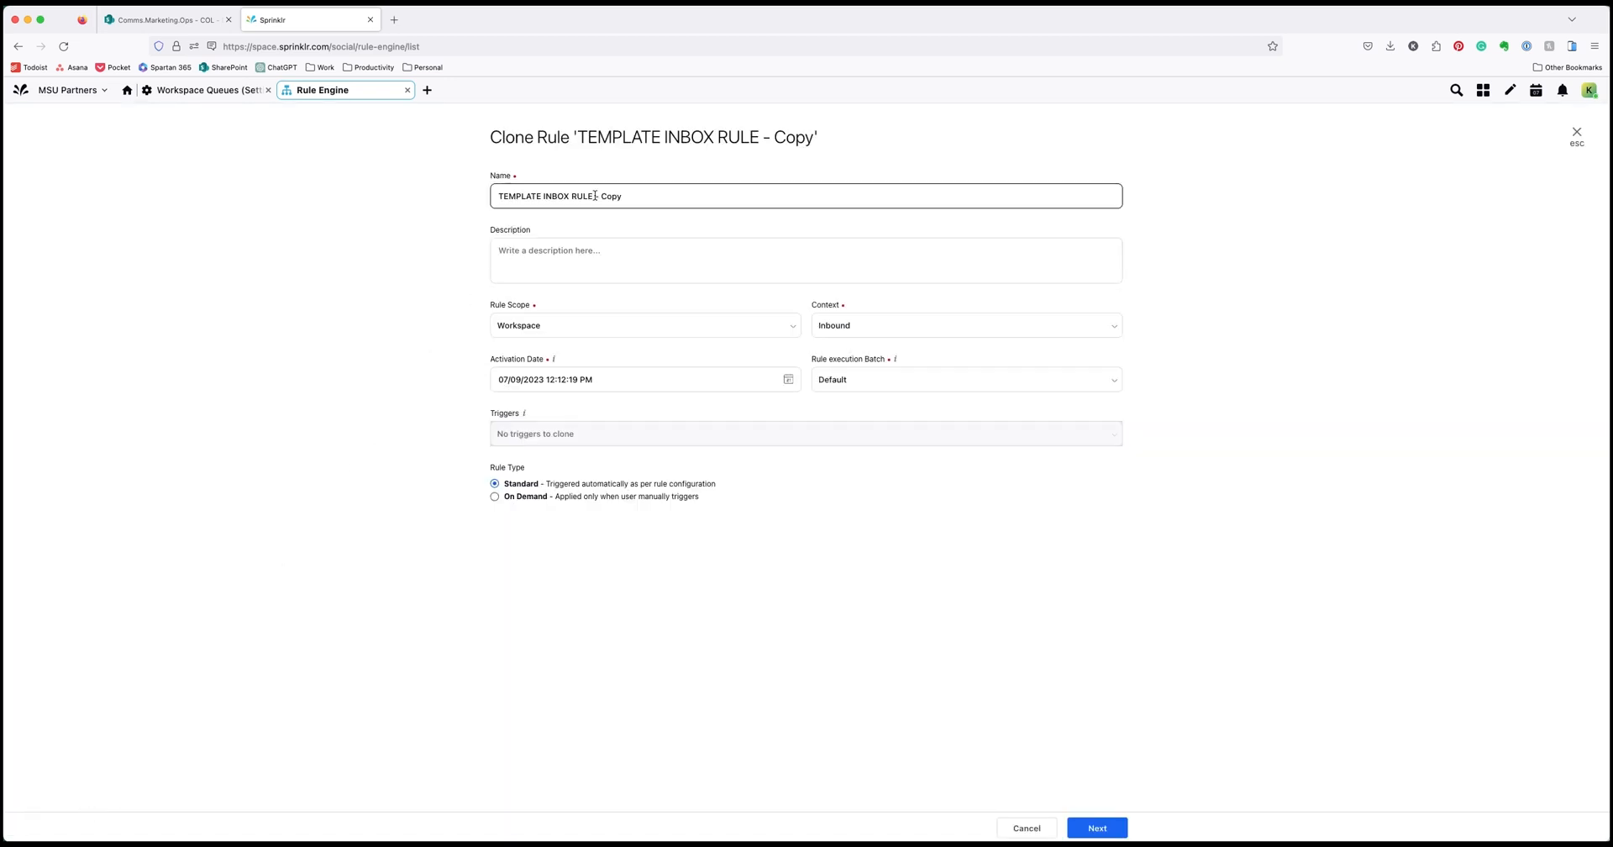
left_click(647, 199)
key("super+a")
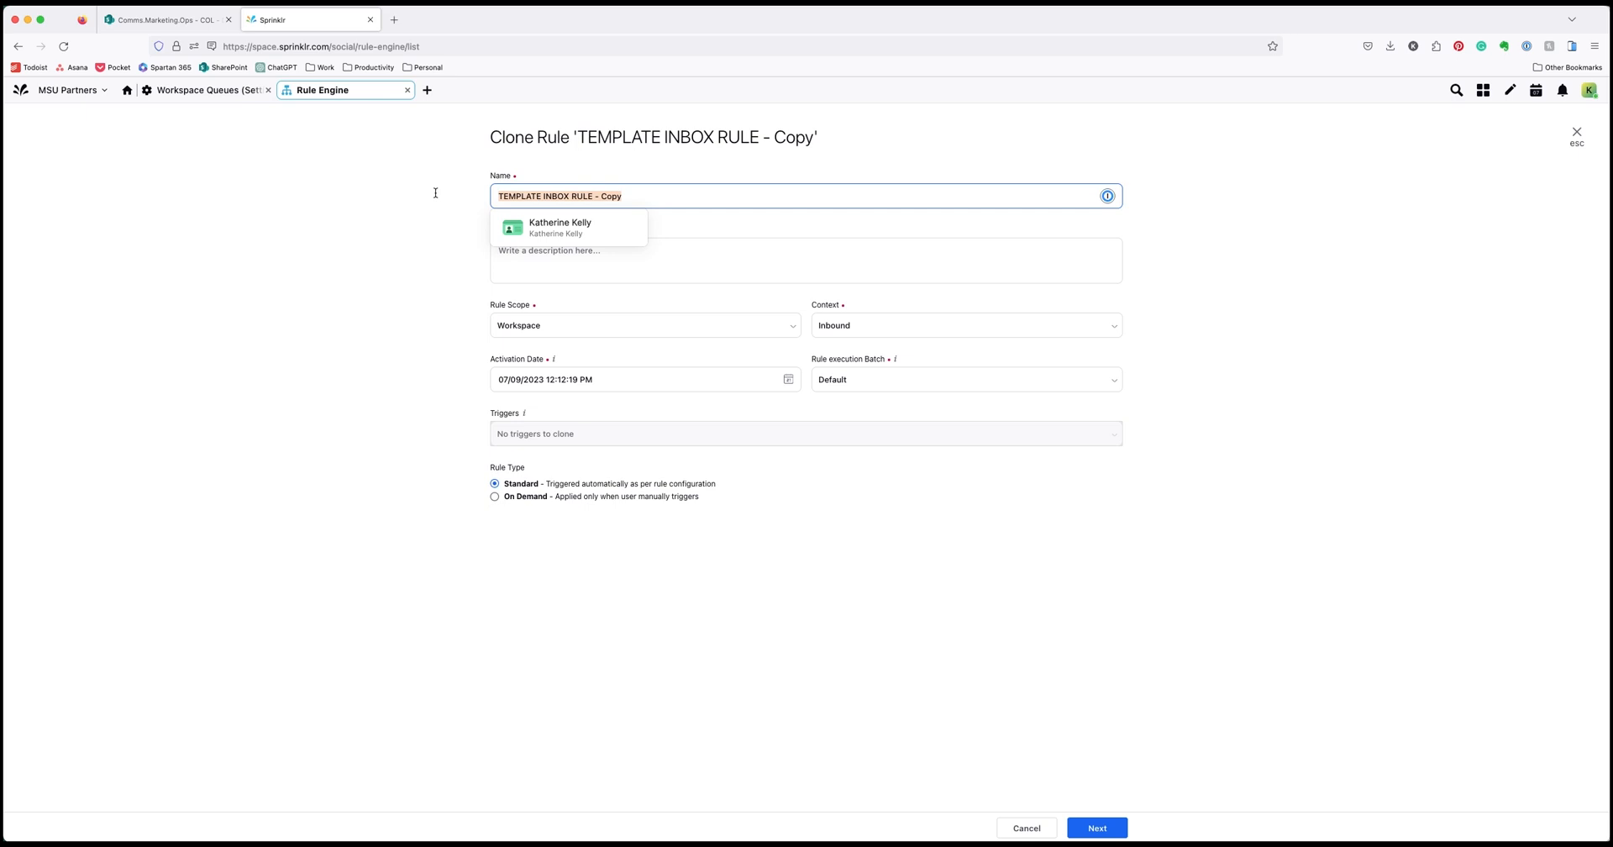
type("Demo")
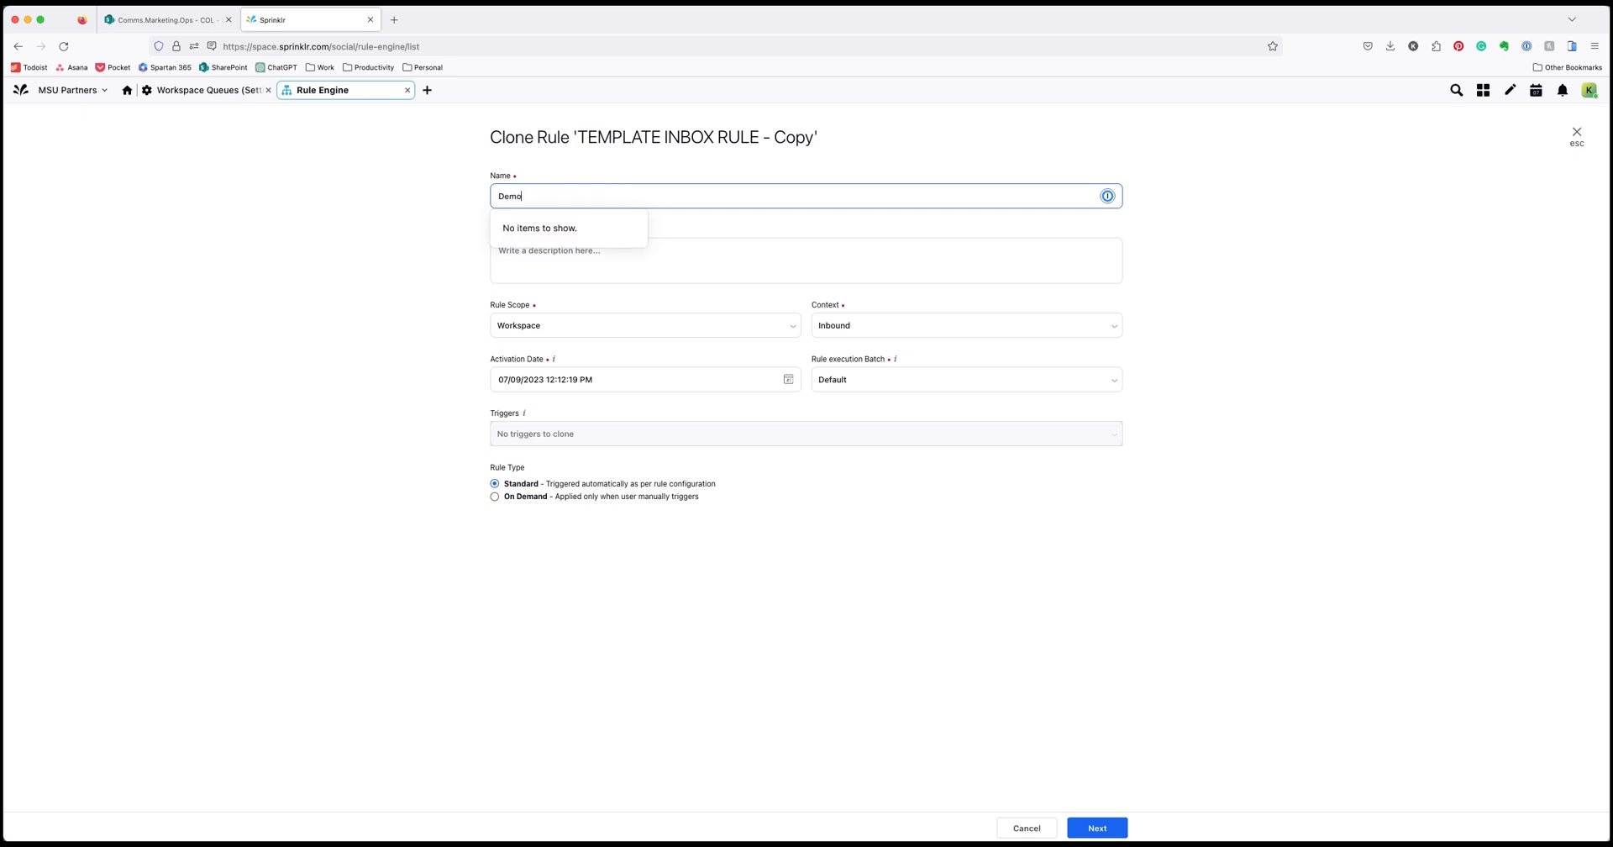
type(" College In")
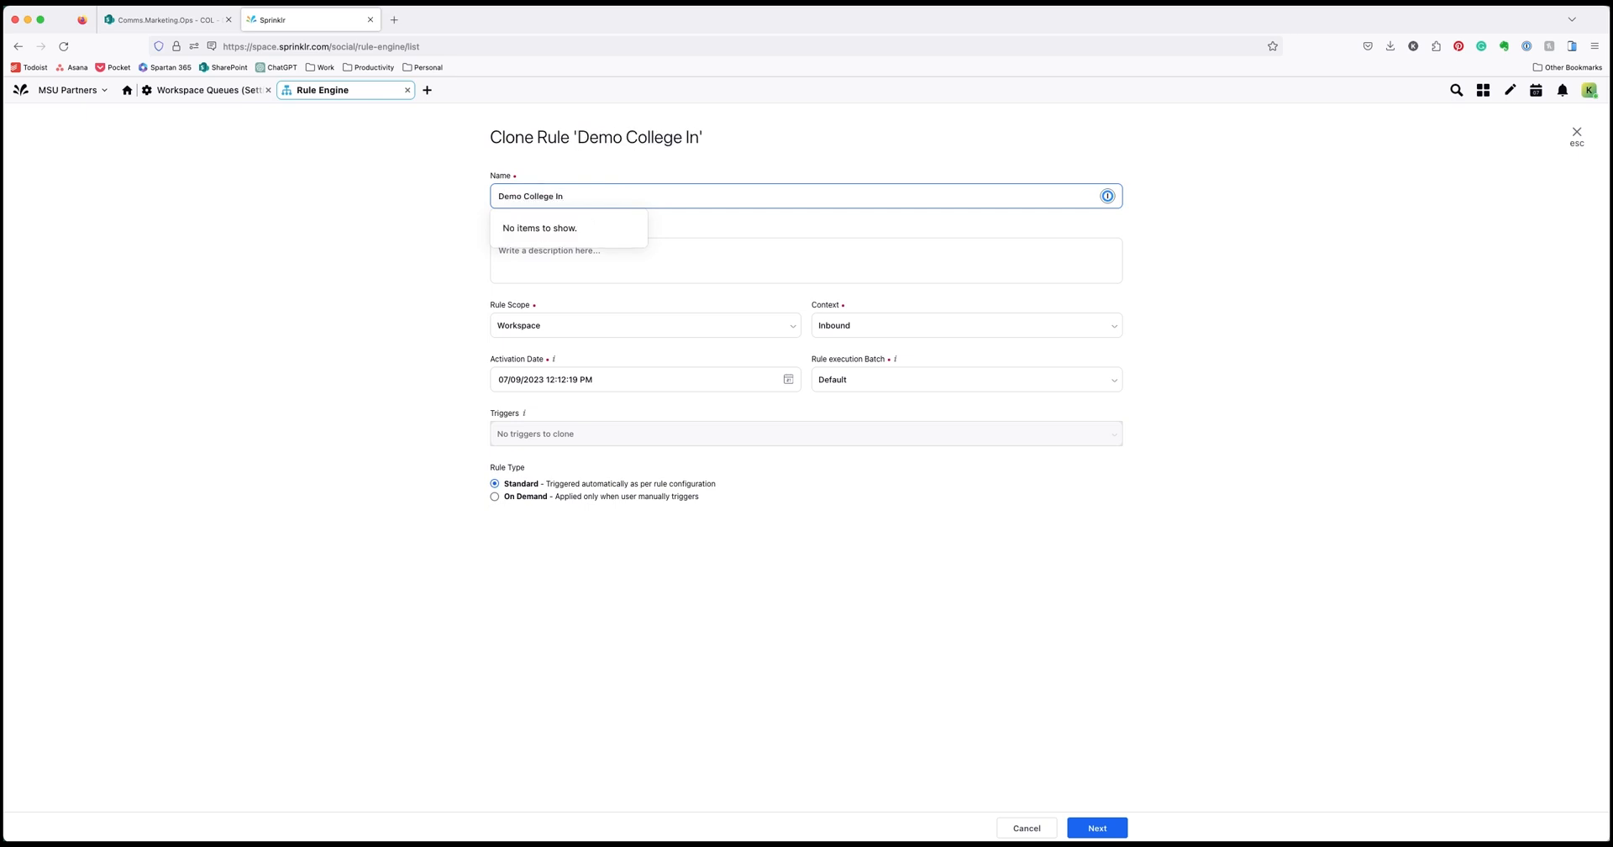
type("box Rule")
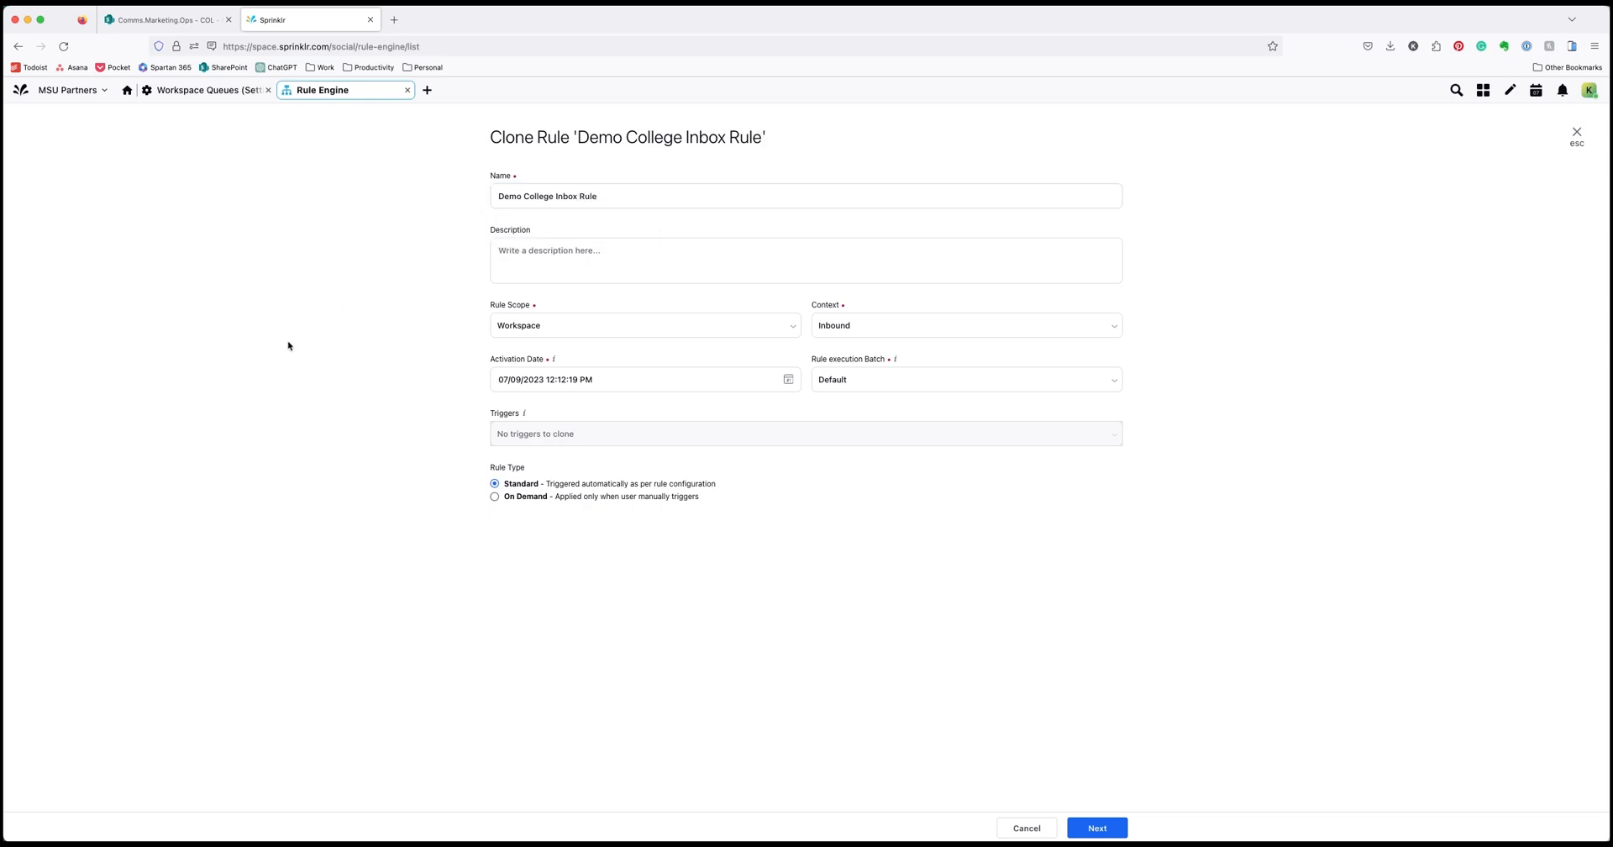
left_click(1104, 832)
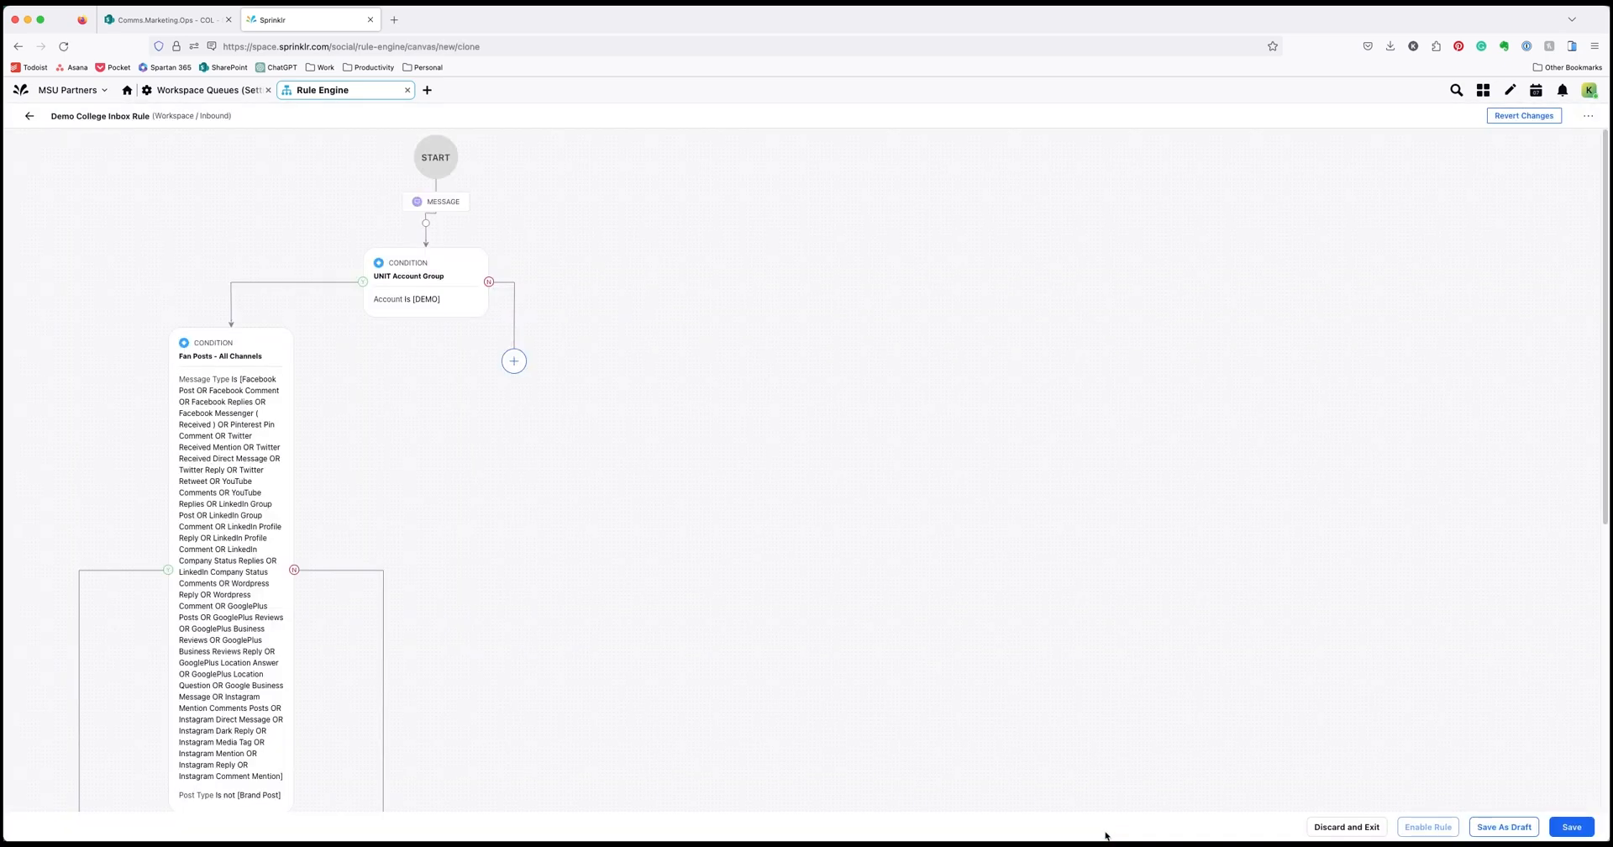
Rename the UNIT Account Group condition to "COL Account Group" and replace its DEMO account with the Demo College (COL) account group
left_click(434, 304)
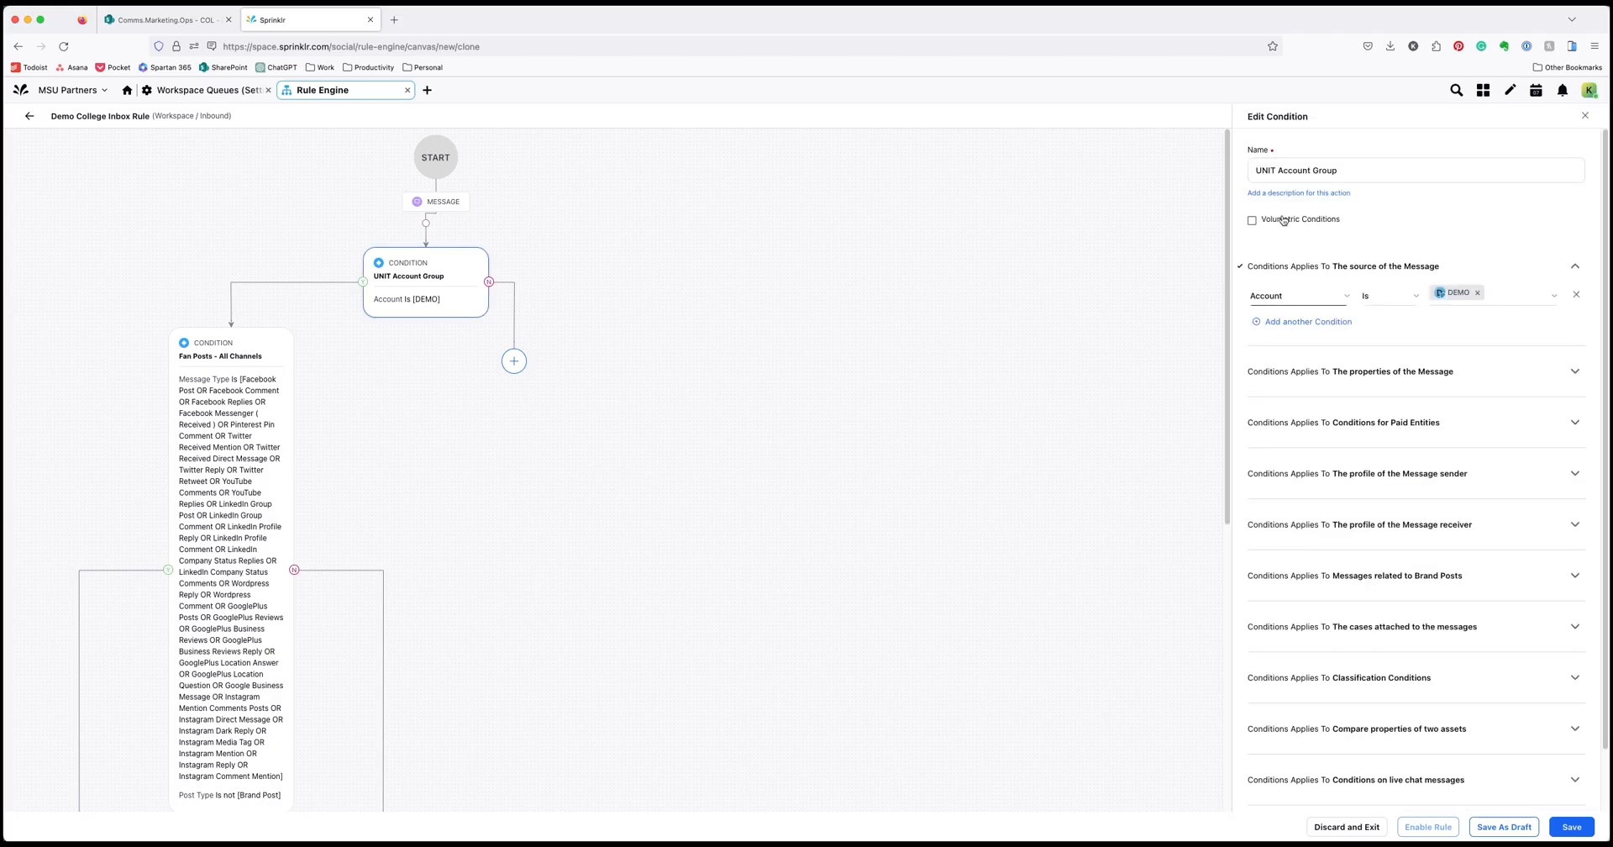
double_click(1266, 170)
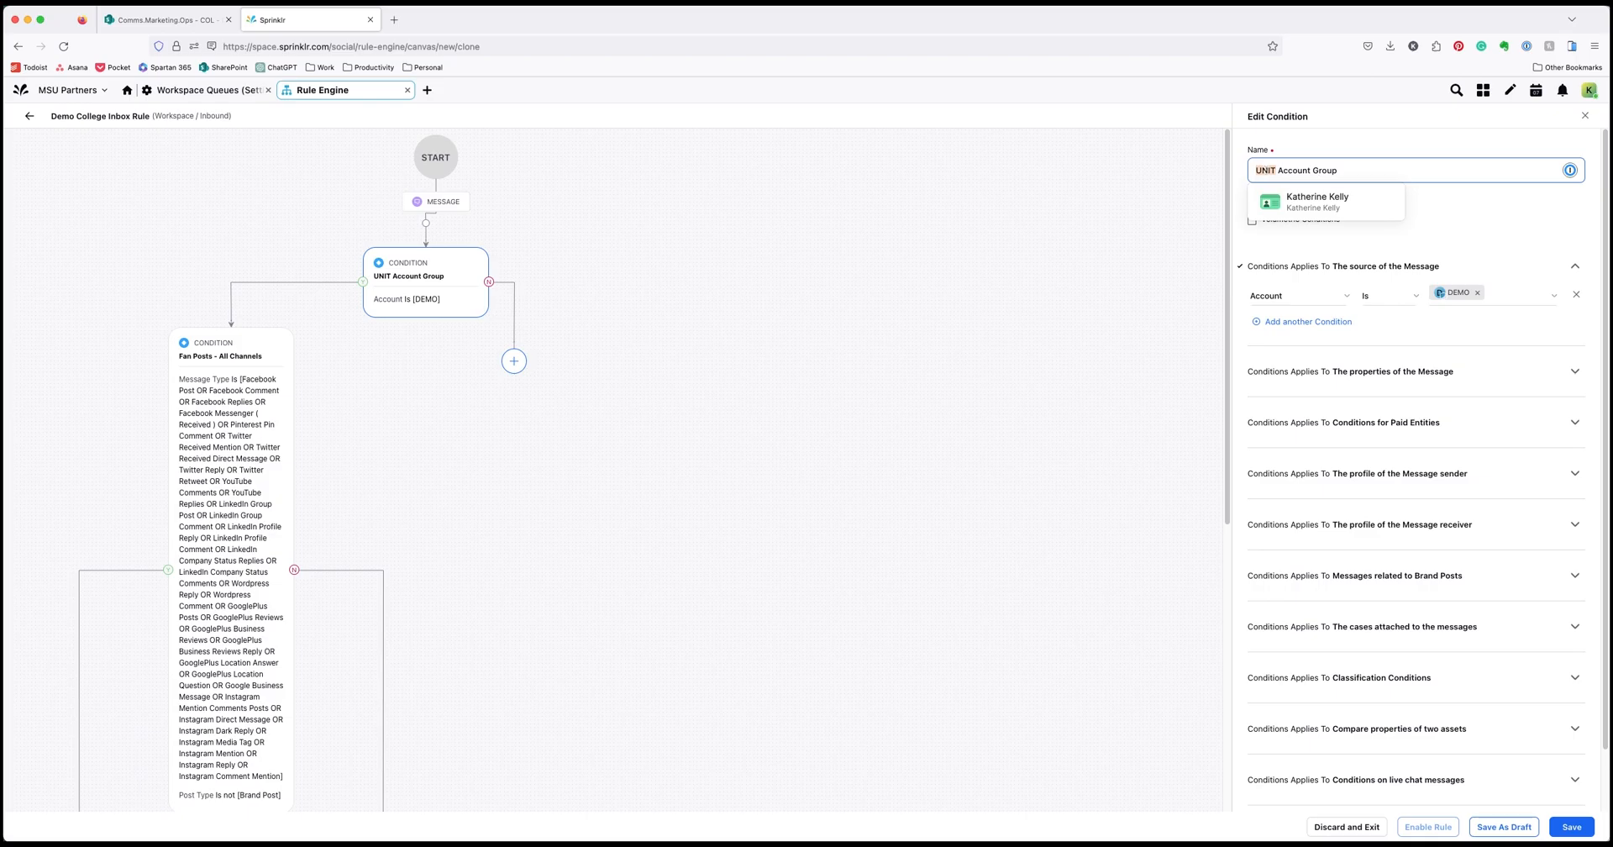
type("COL")
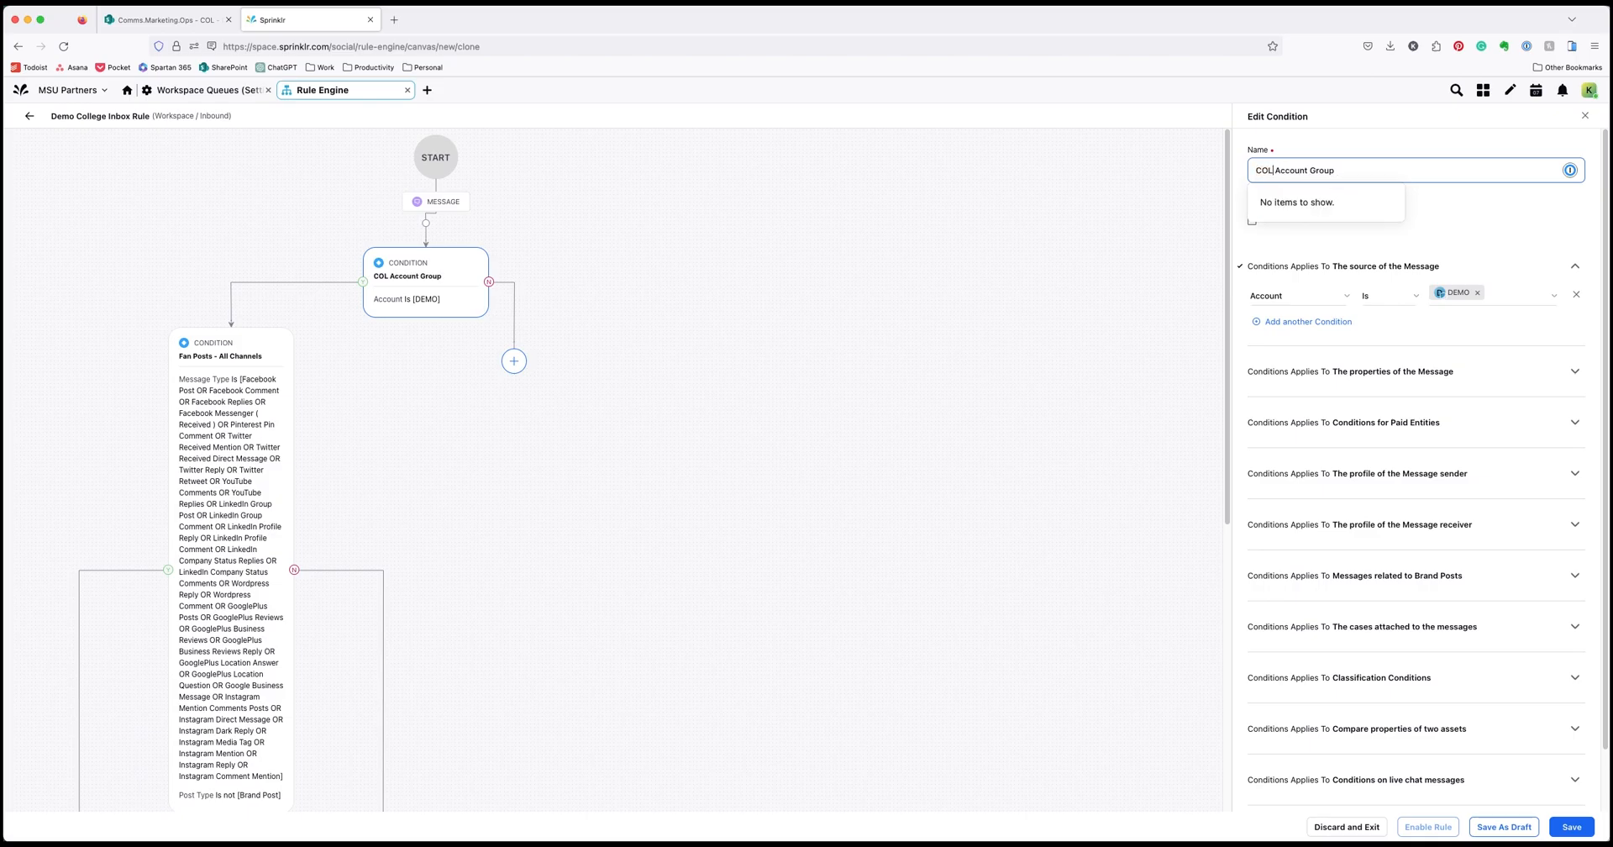
left_click(1508, 295)
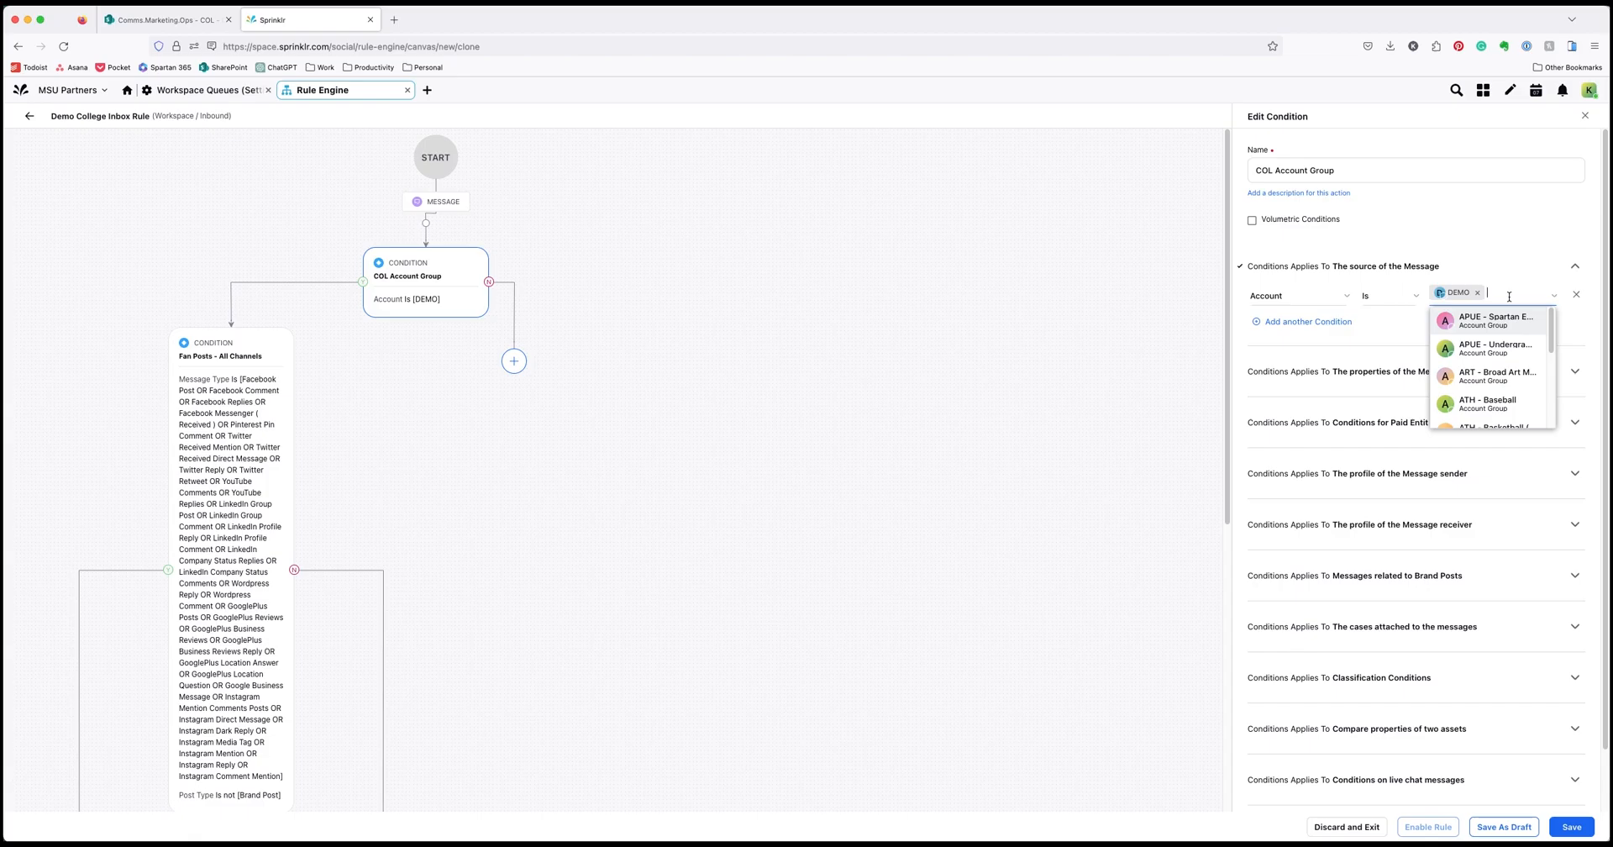
type("(COL")
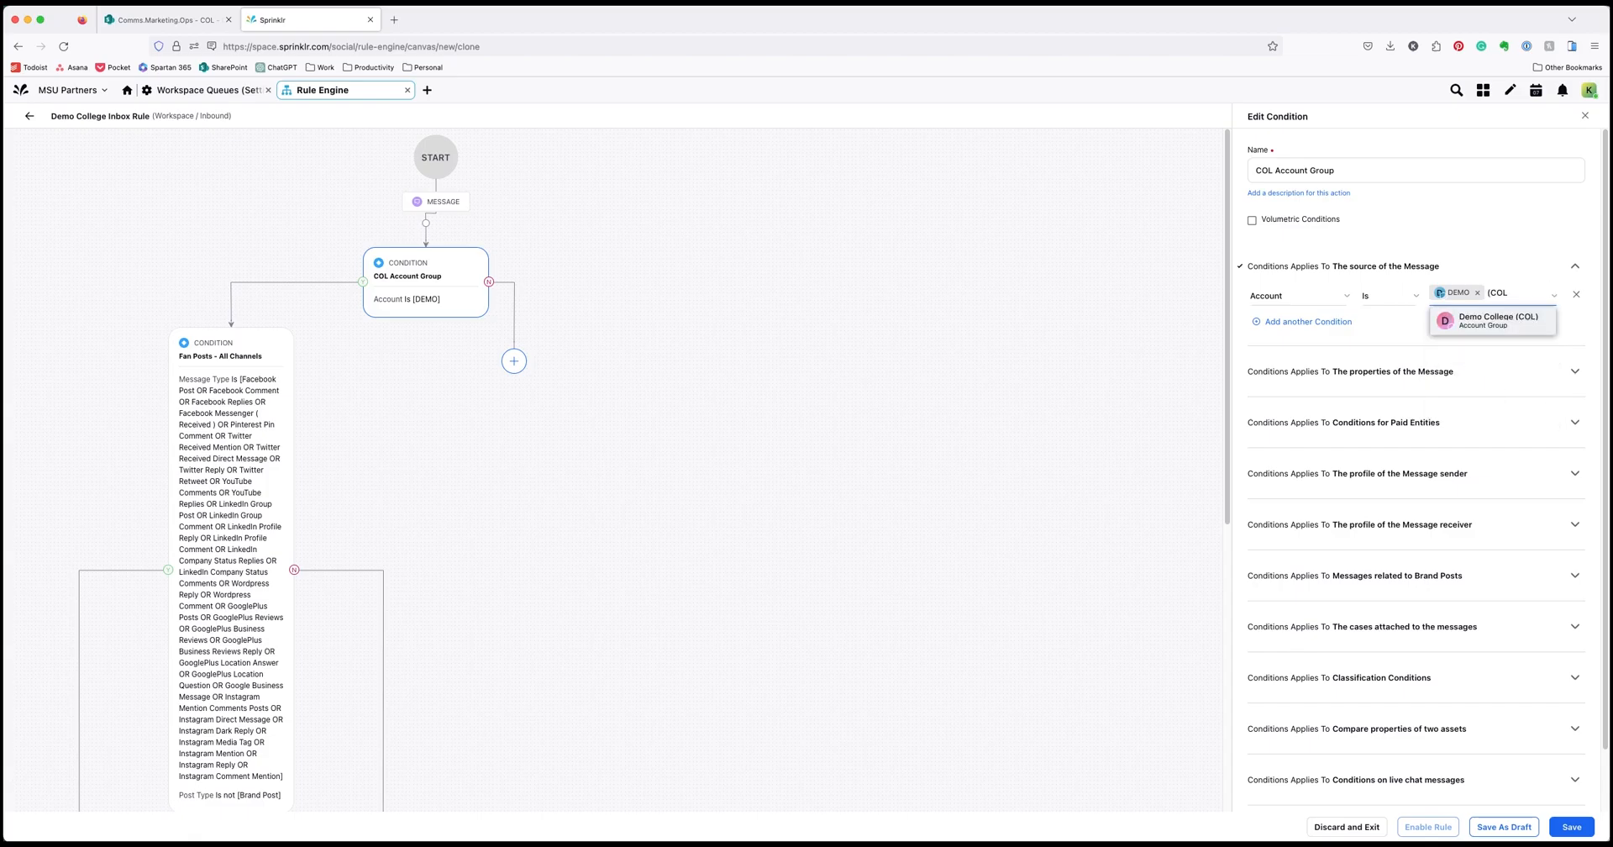
left_click(1513, 327)
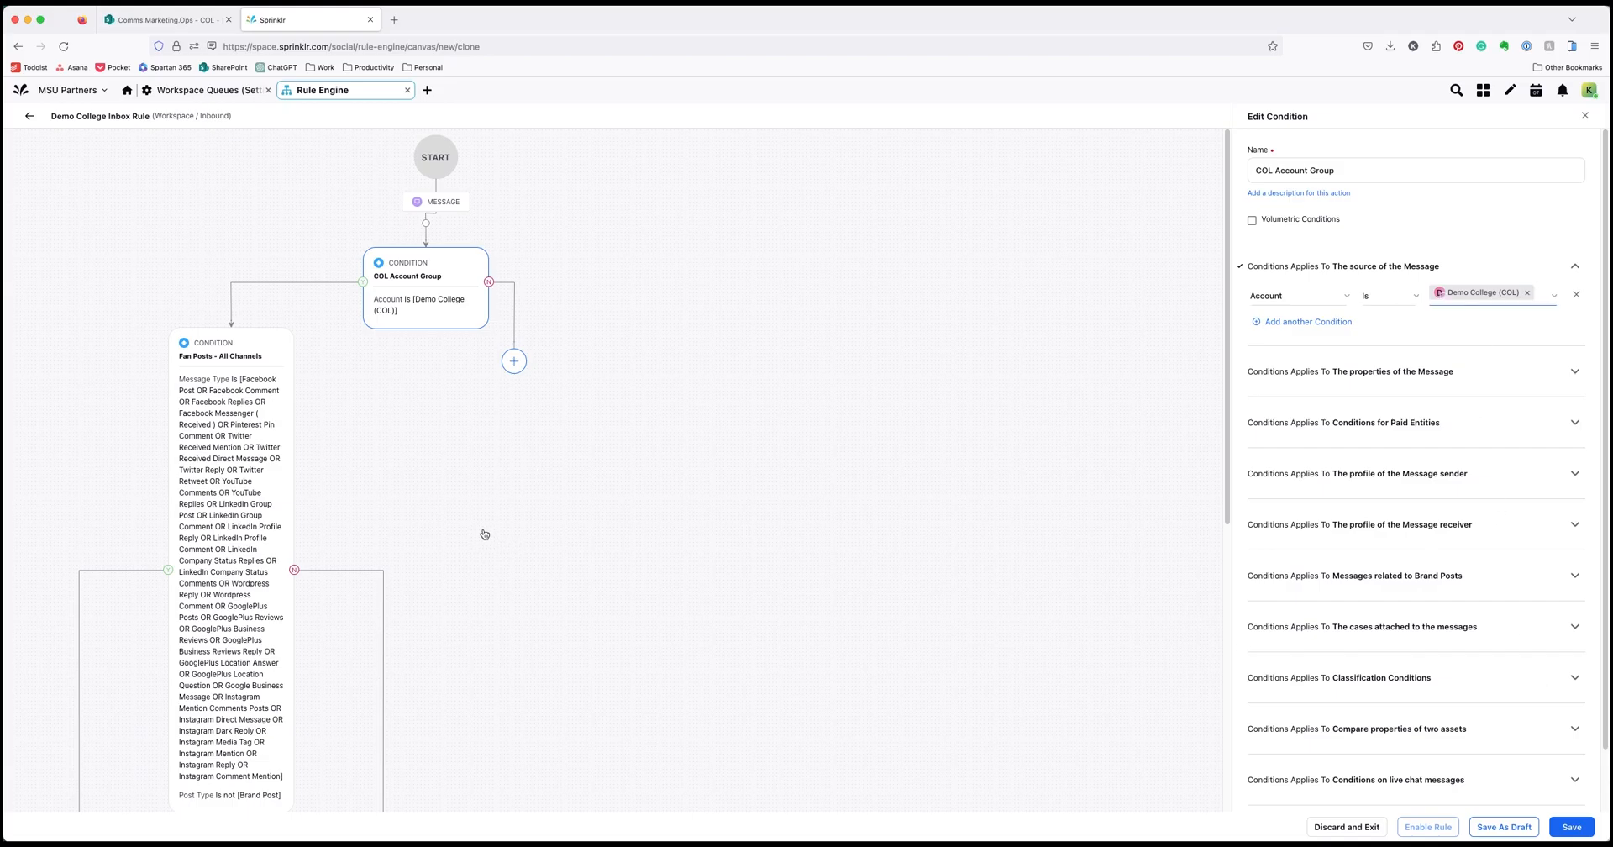
Rename the universal inbox action on the Fan Posts condition's yes branch to "Add to COL Universal Inbox"
scroll(239, 458, "down", 3)
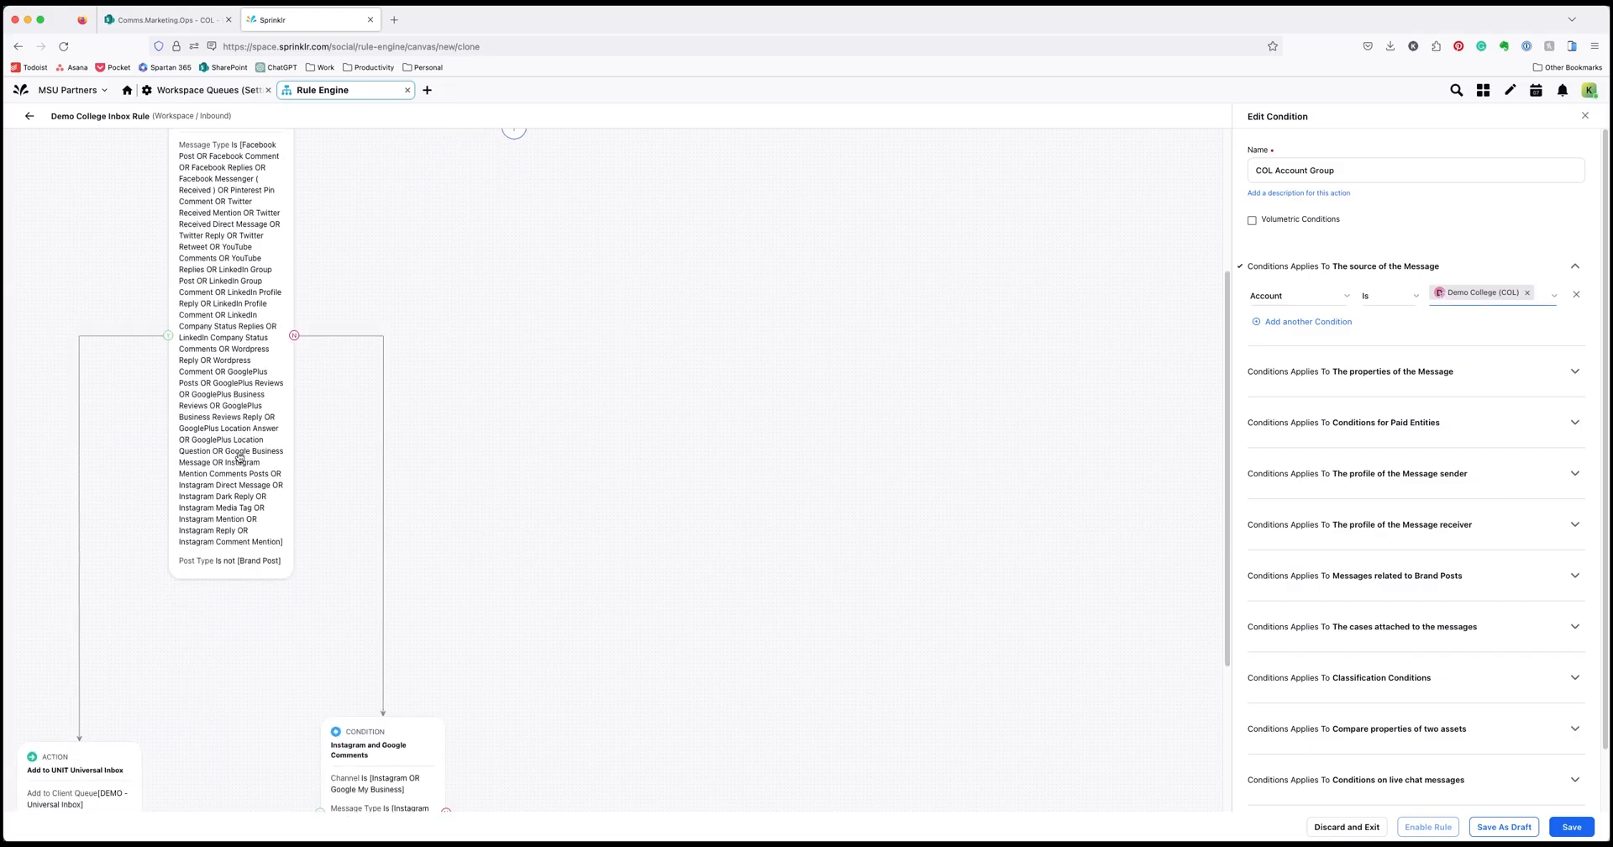
scroll(239, 458, "down", 3)
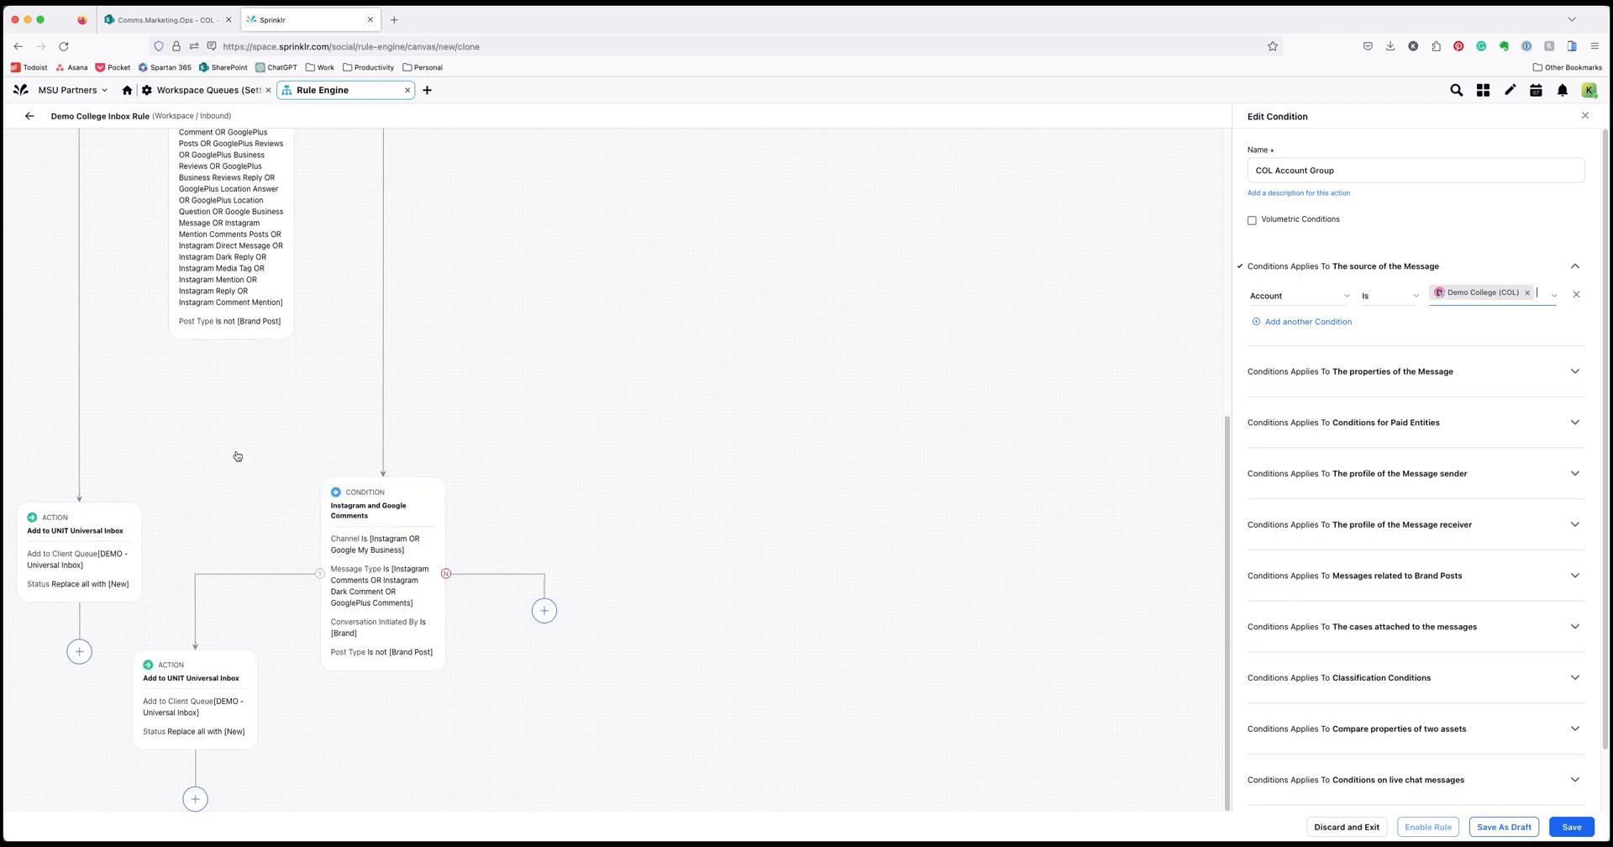
left_click(82, 525)
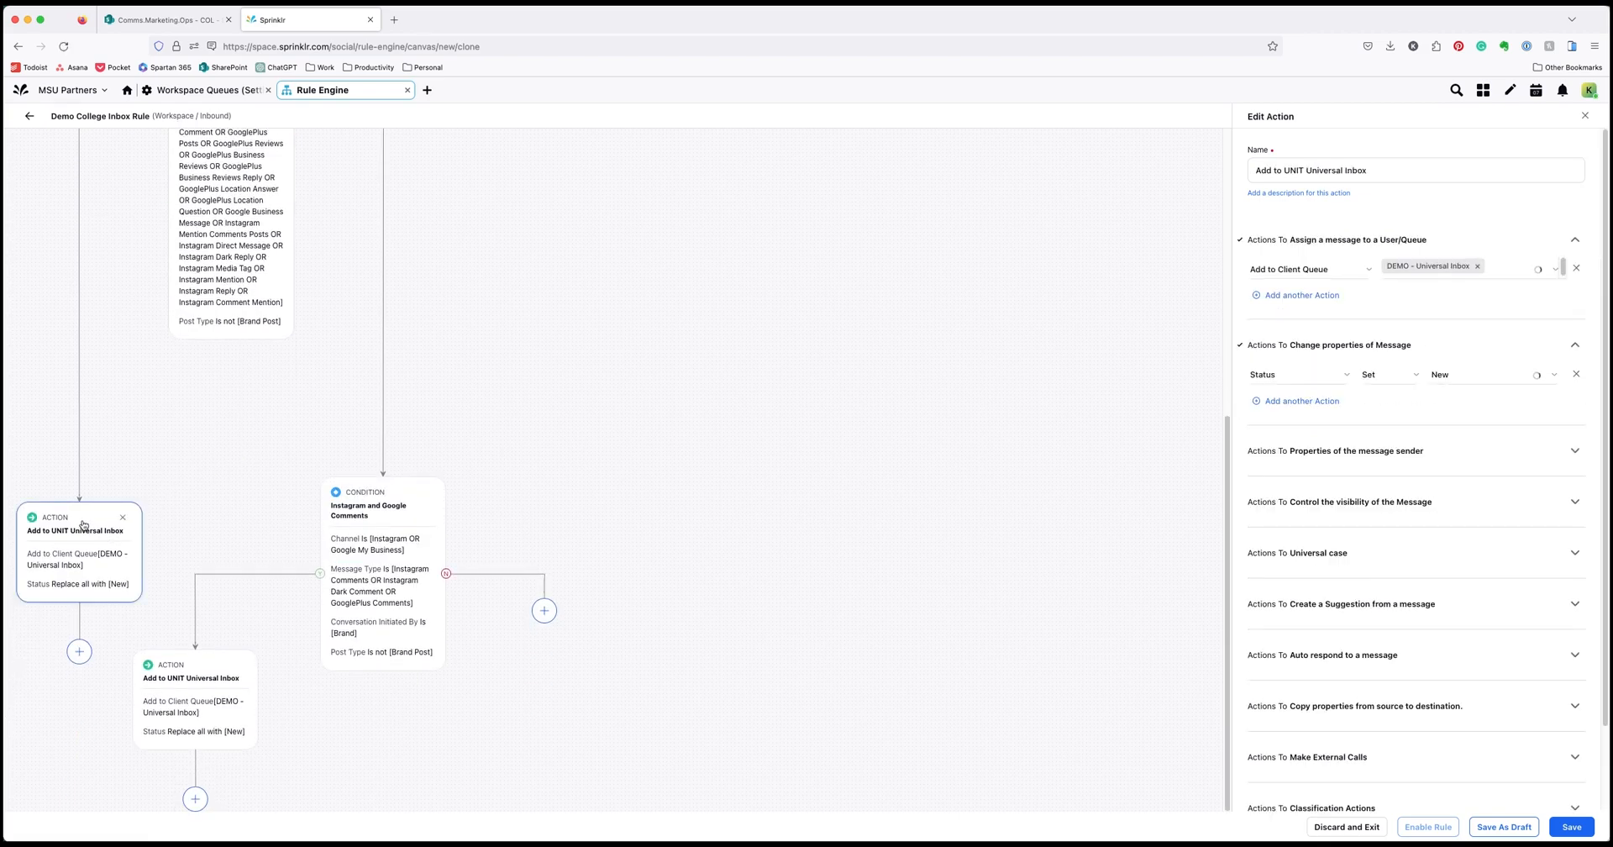
left_click(1301, 171)
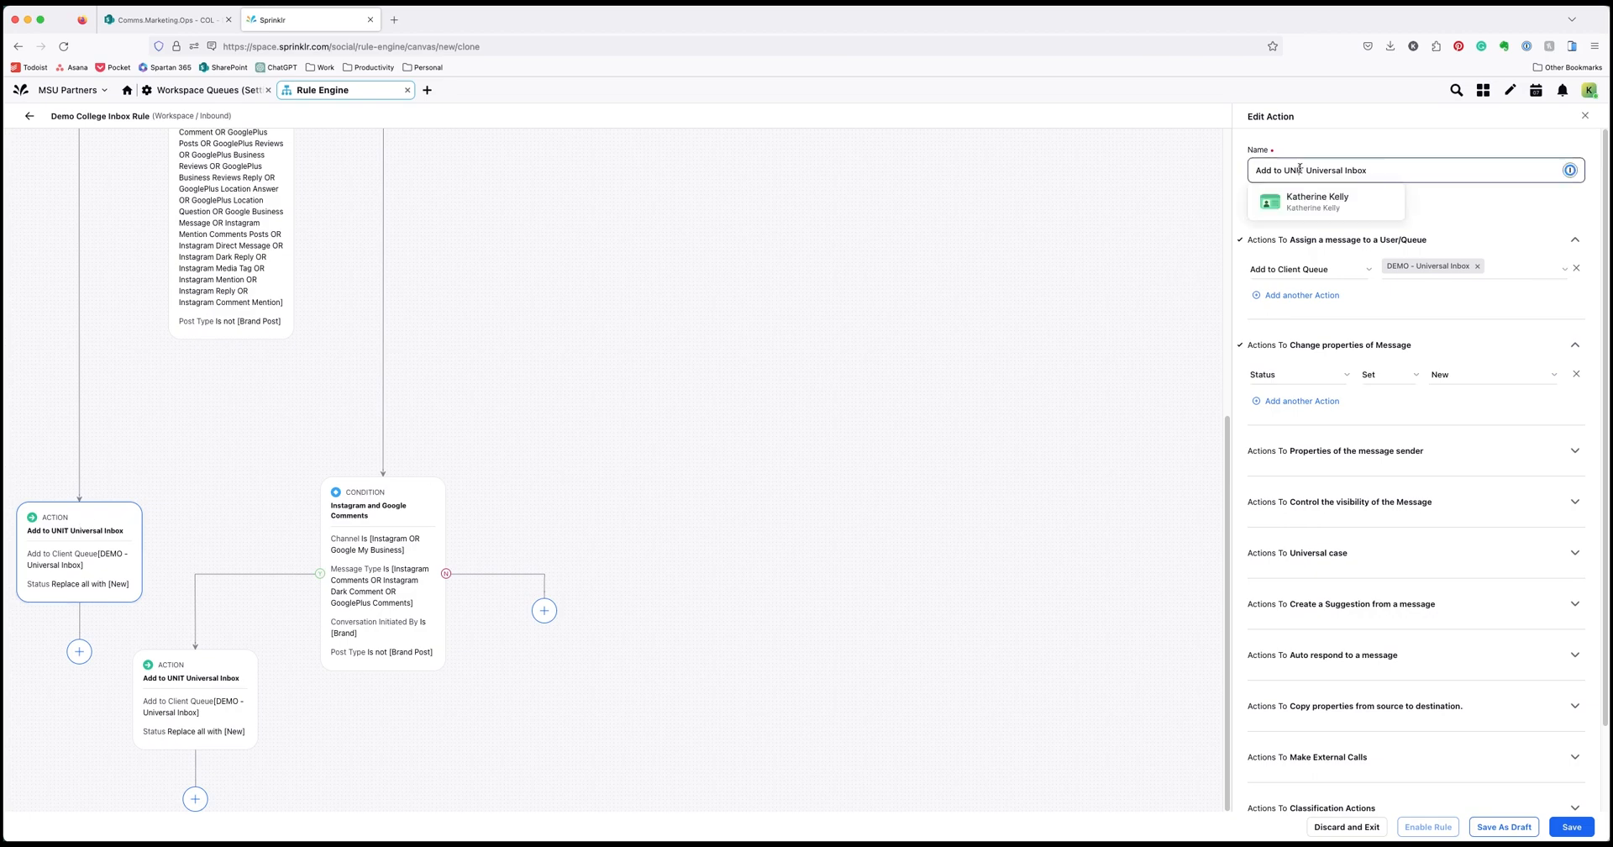
key("BackSpace")
key("BackSpace")
key("BackSpace")
key("BackSpace")
type("COL")
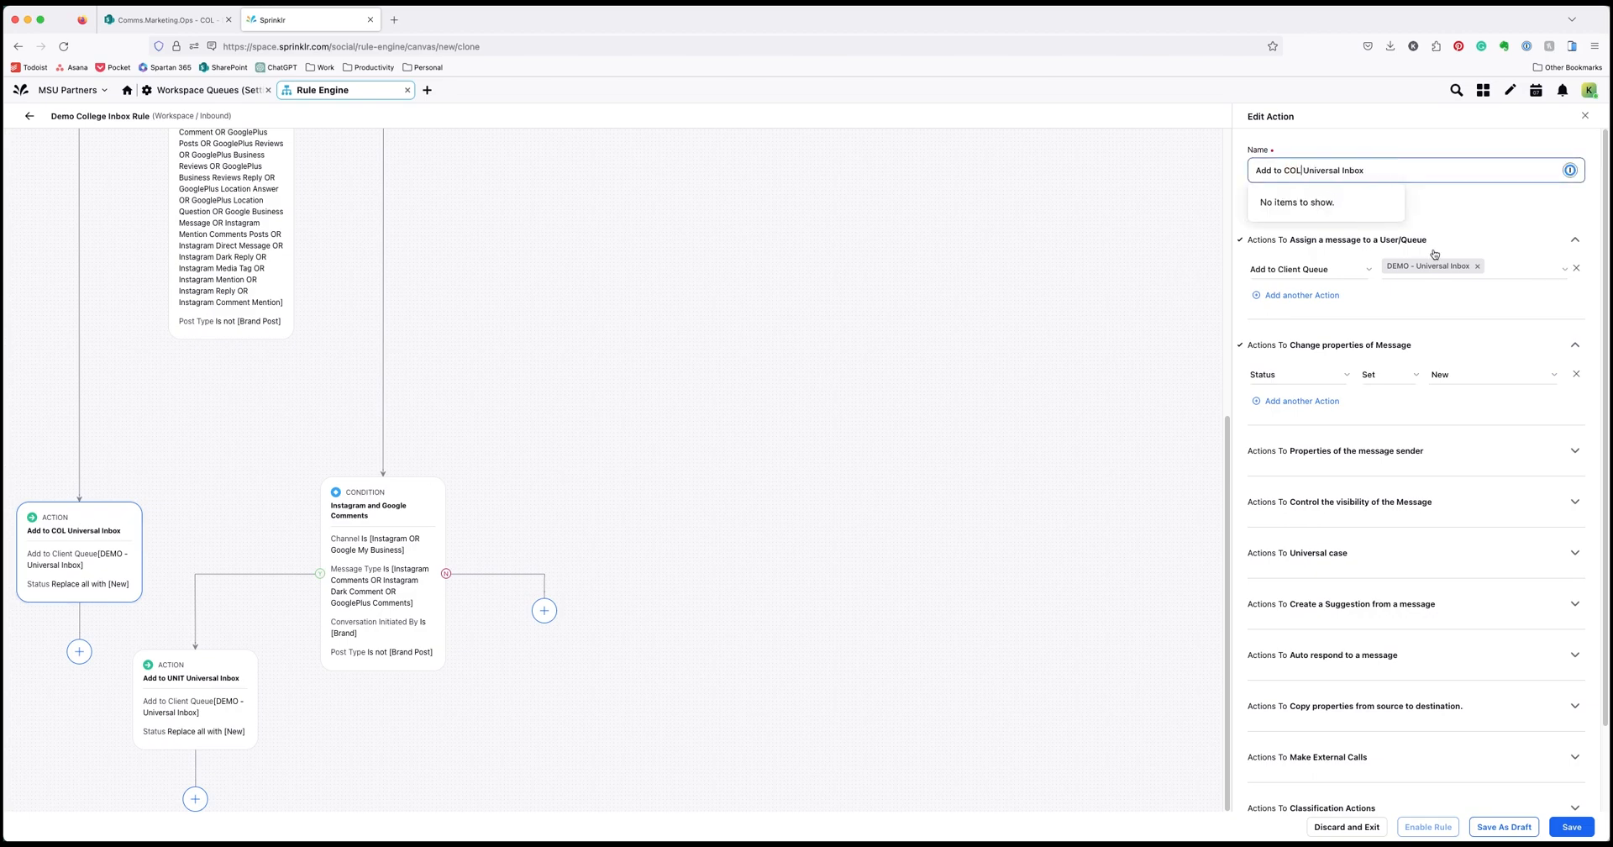
Replace the DEMO - Universal Inbox client queue with COL - Universal Inbox in the Add to COL Universal Inbox action
left_click(1522, 265)
type("COL")
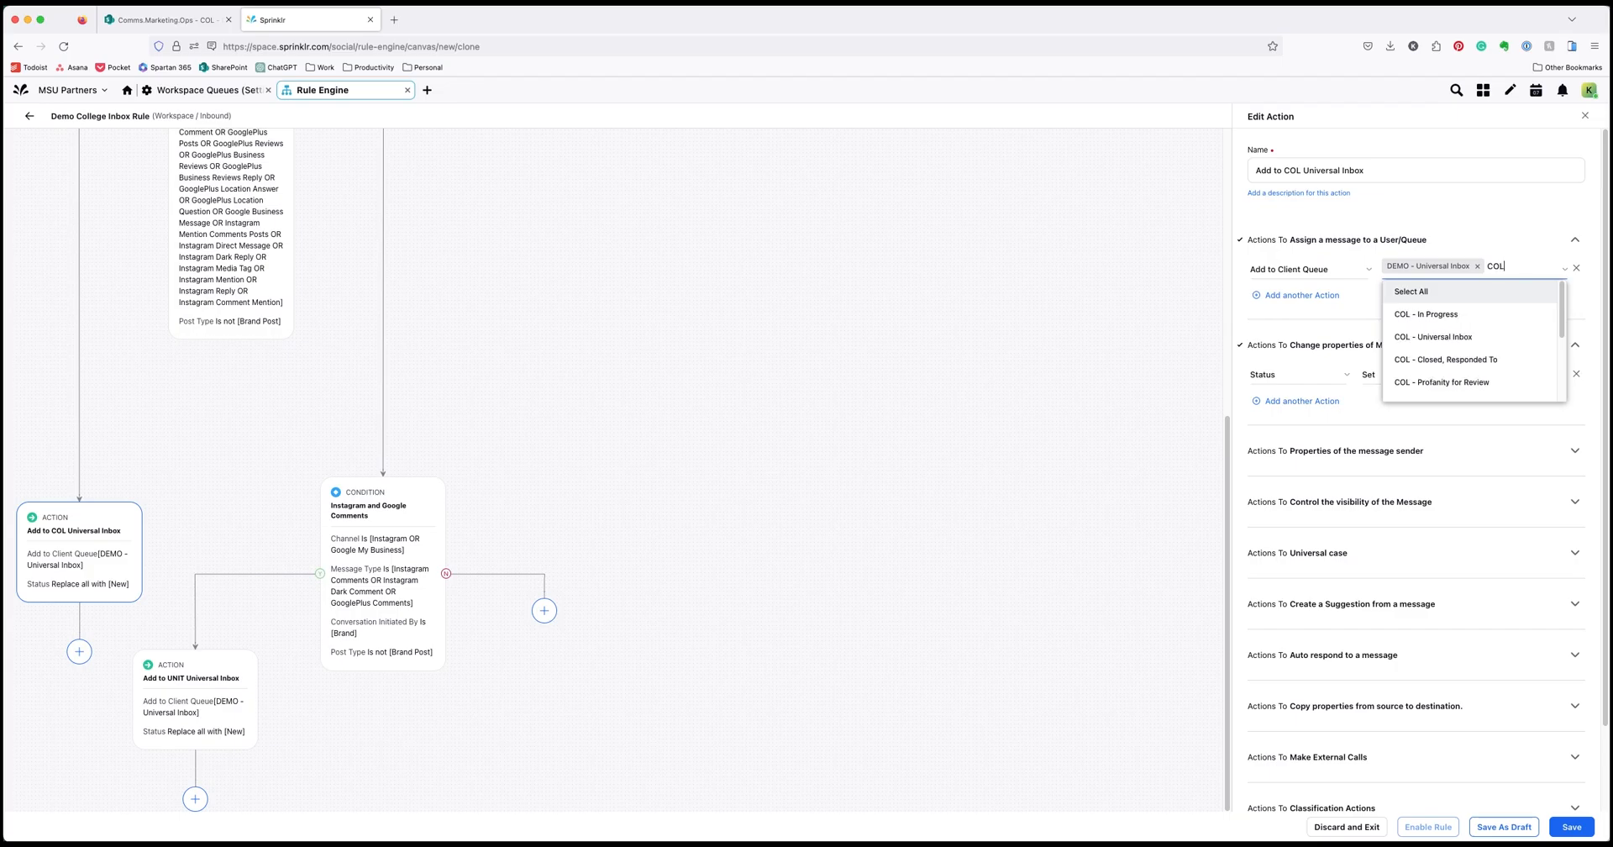
type(" - Un")
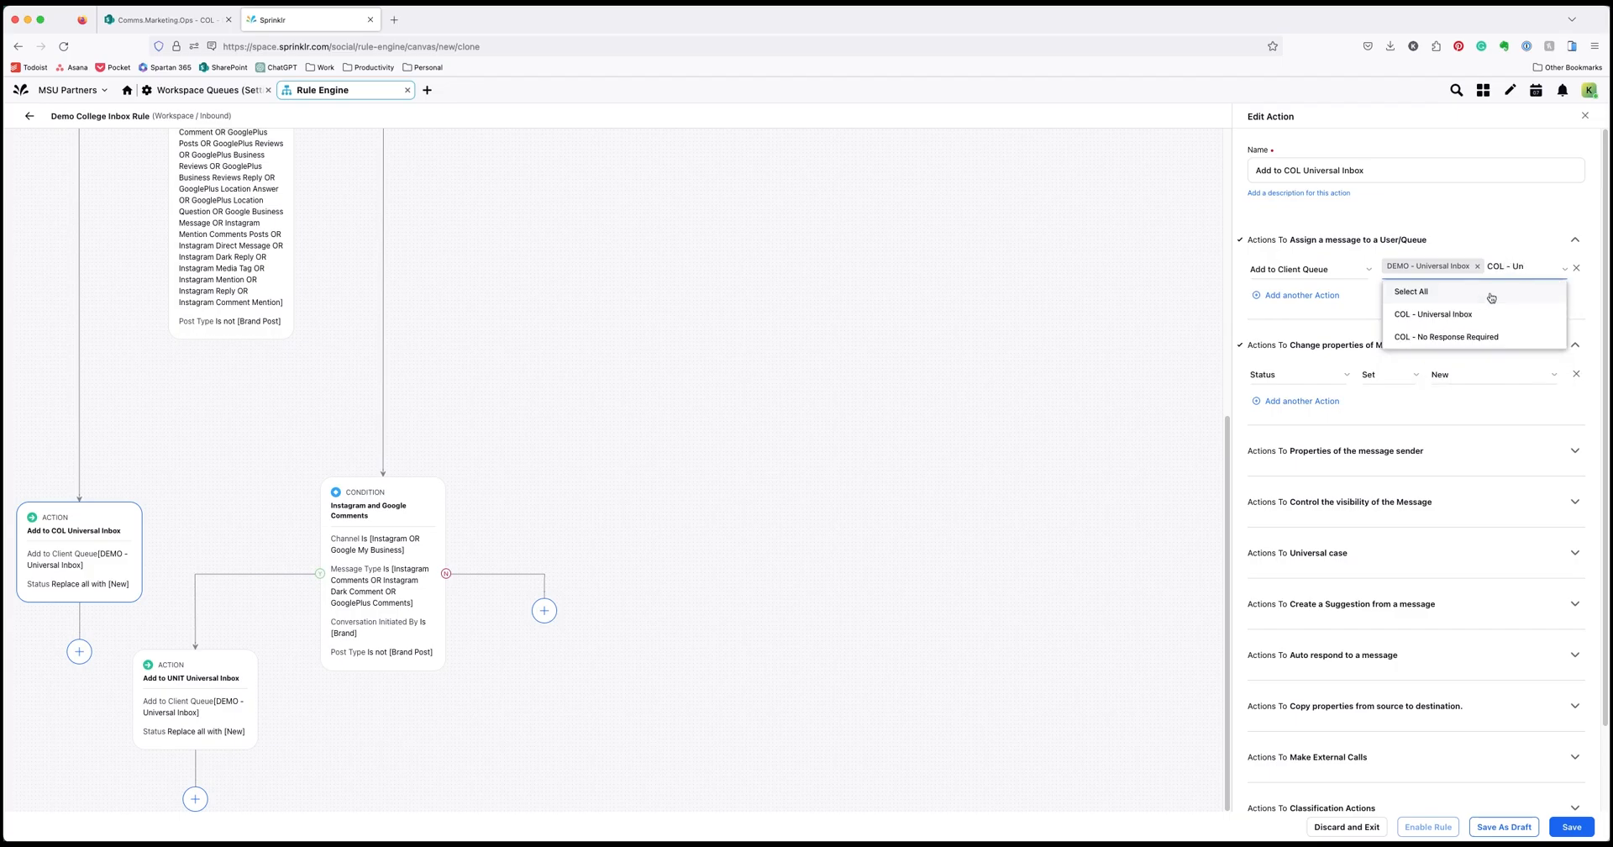
left_click(1468, 316)
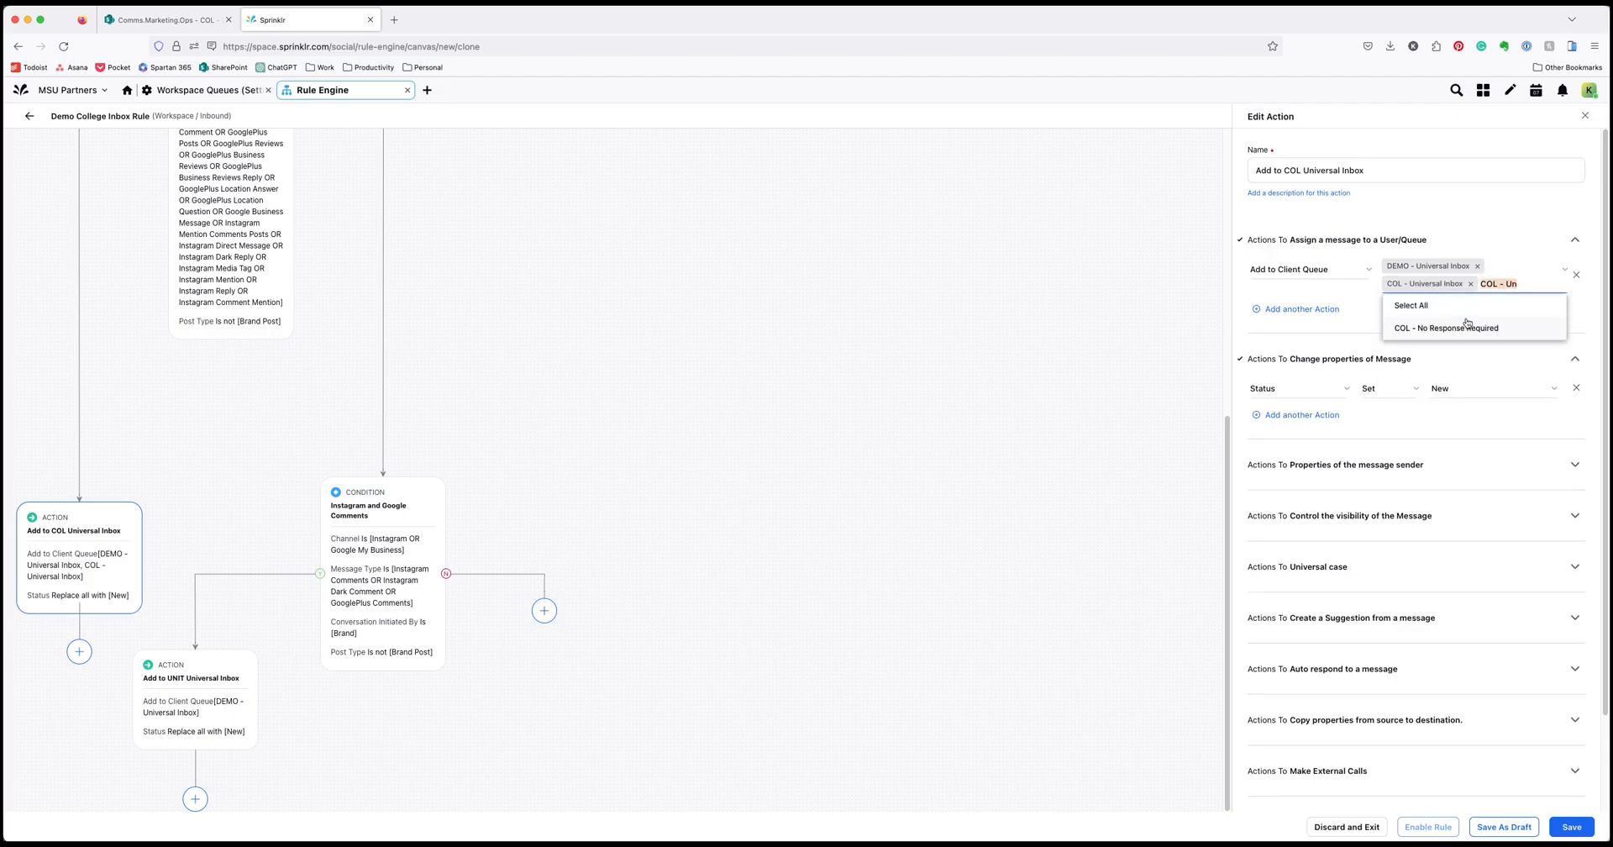
left_click(1477, 266)
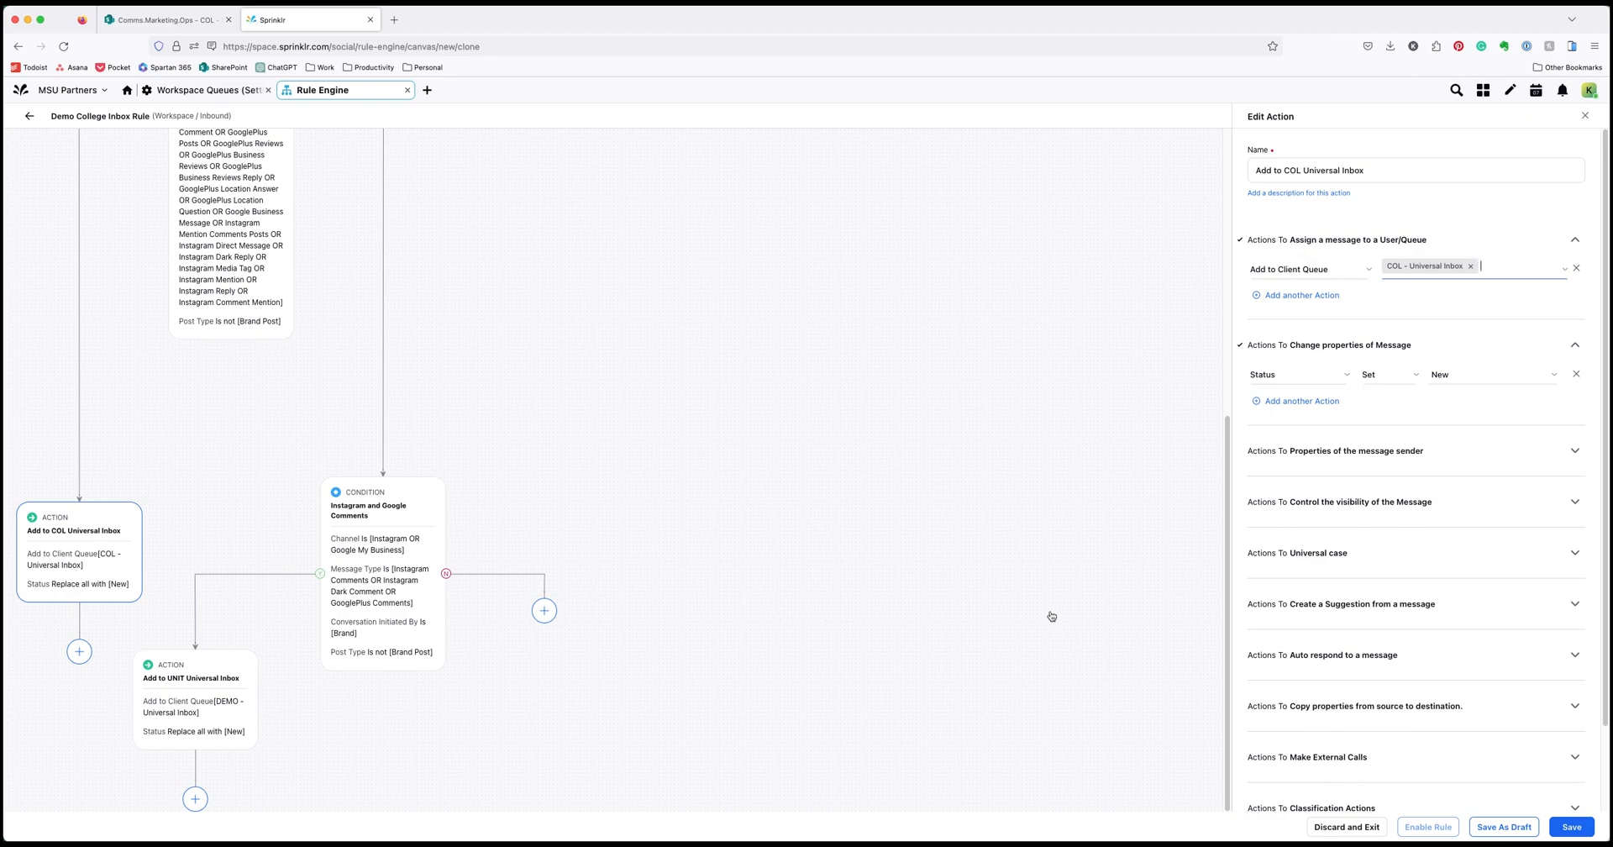
Rename the action below Instagram and Google Comments to "Add to COL Universal Inbox" and replace its DEMO queue with COL - Universal Inbox
left_click(203, 693)
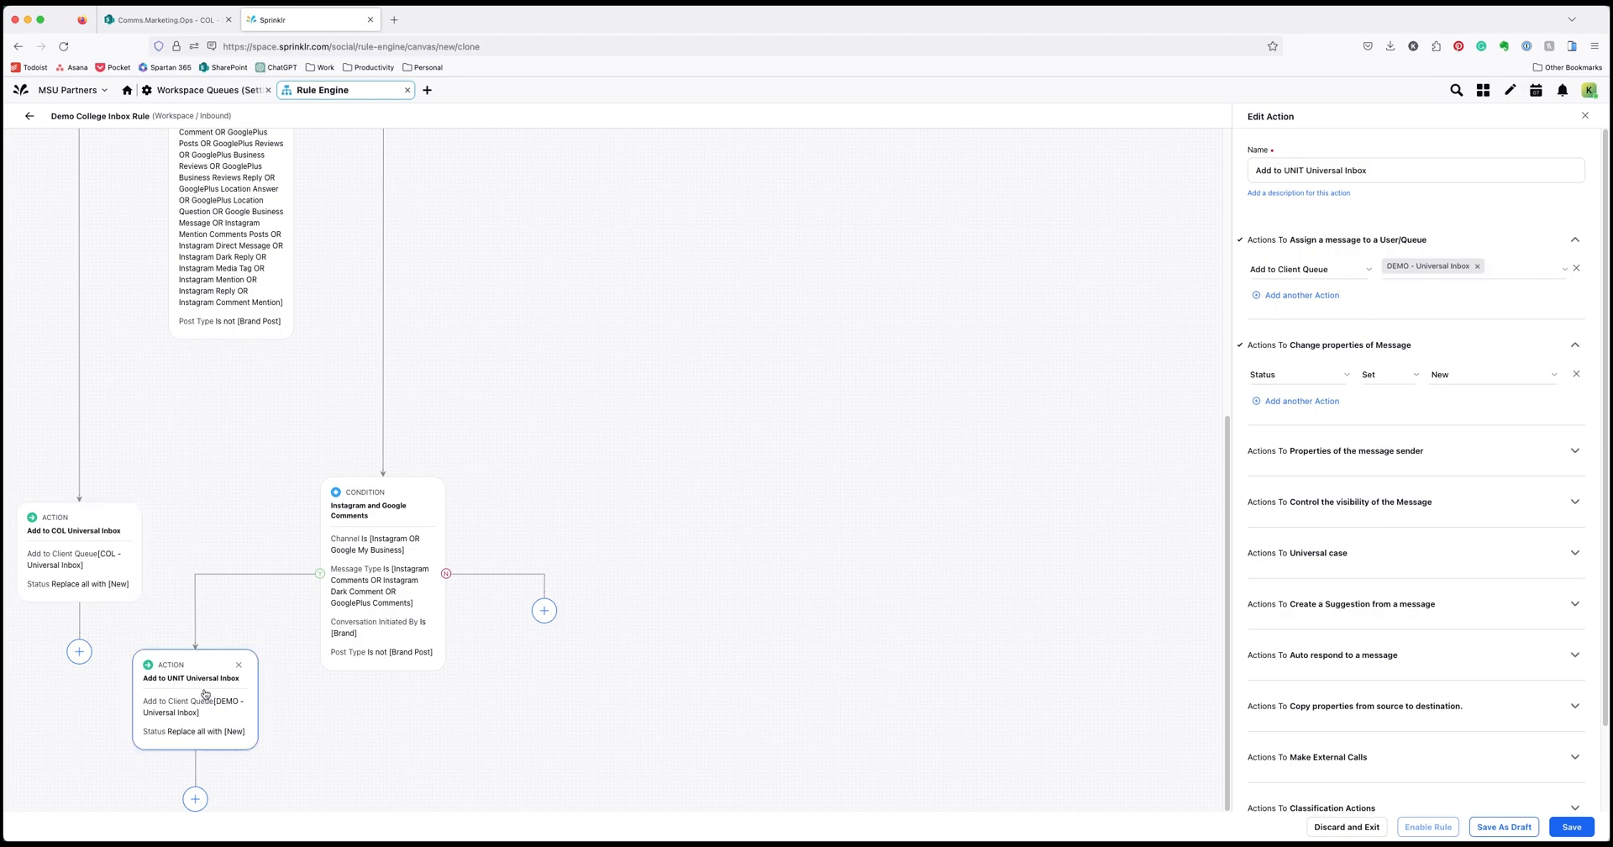
double_click(1293, 170)
type("COL")
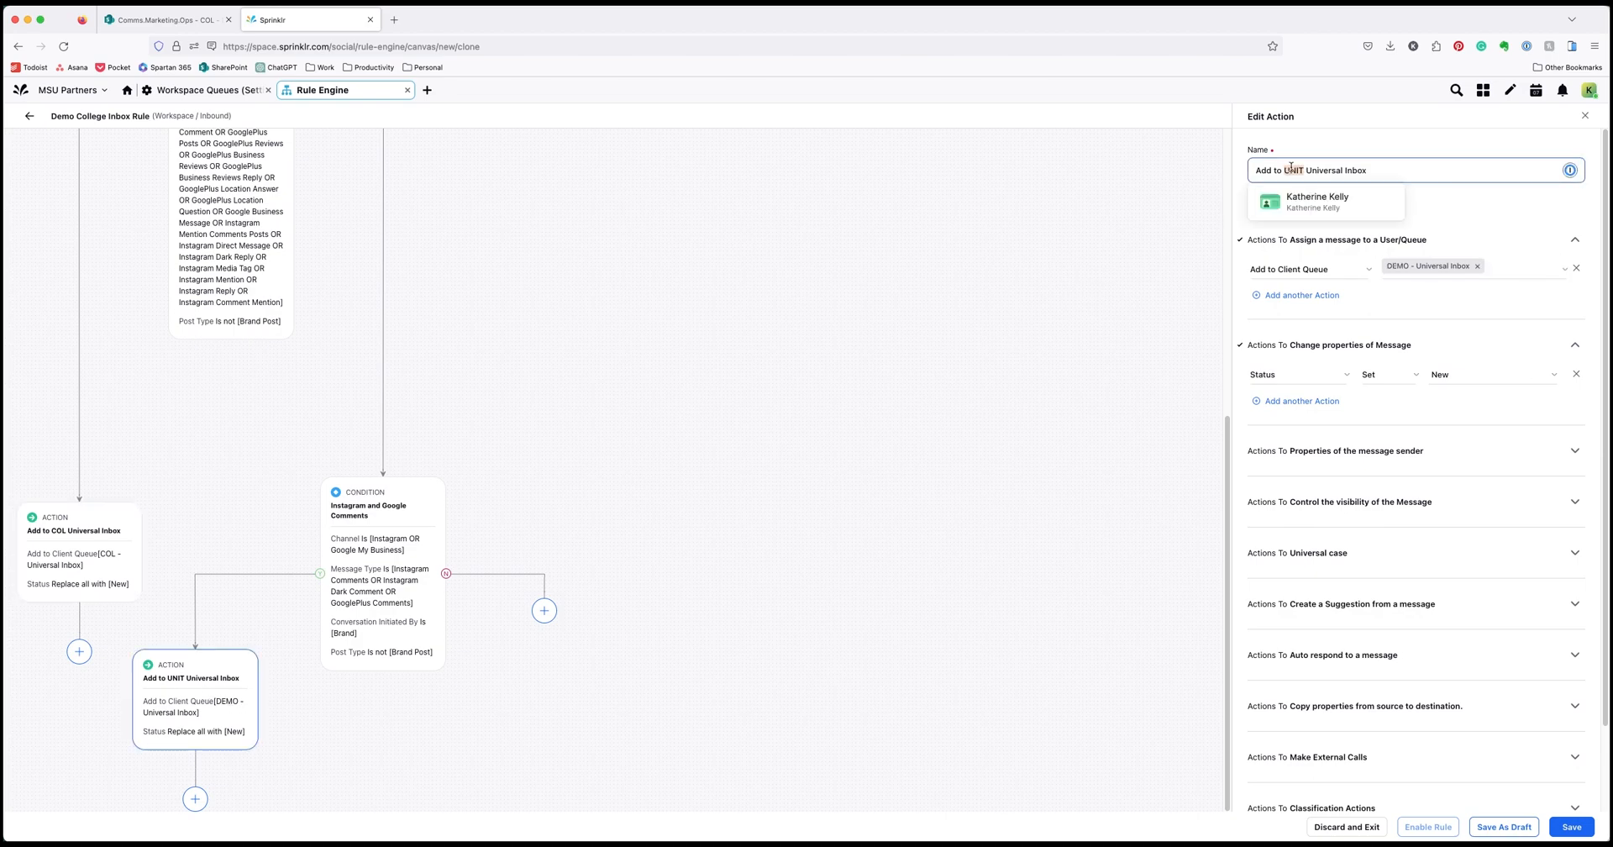
left_click(1499, 270)
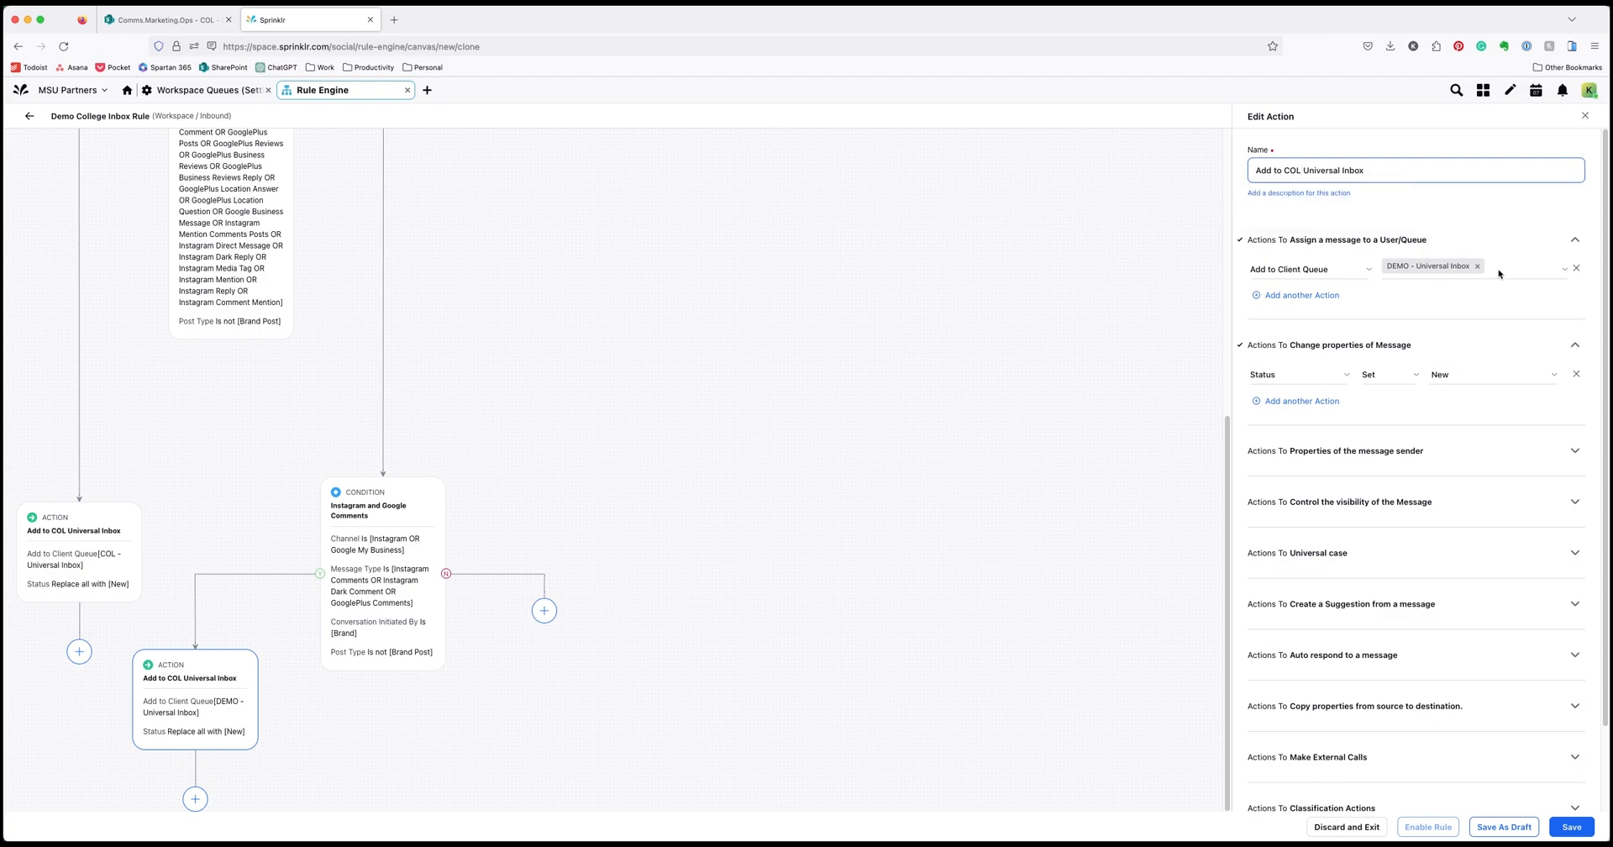
type("COL")
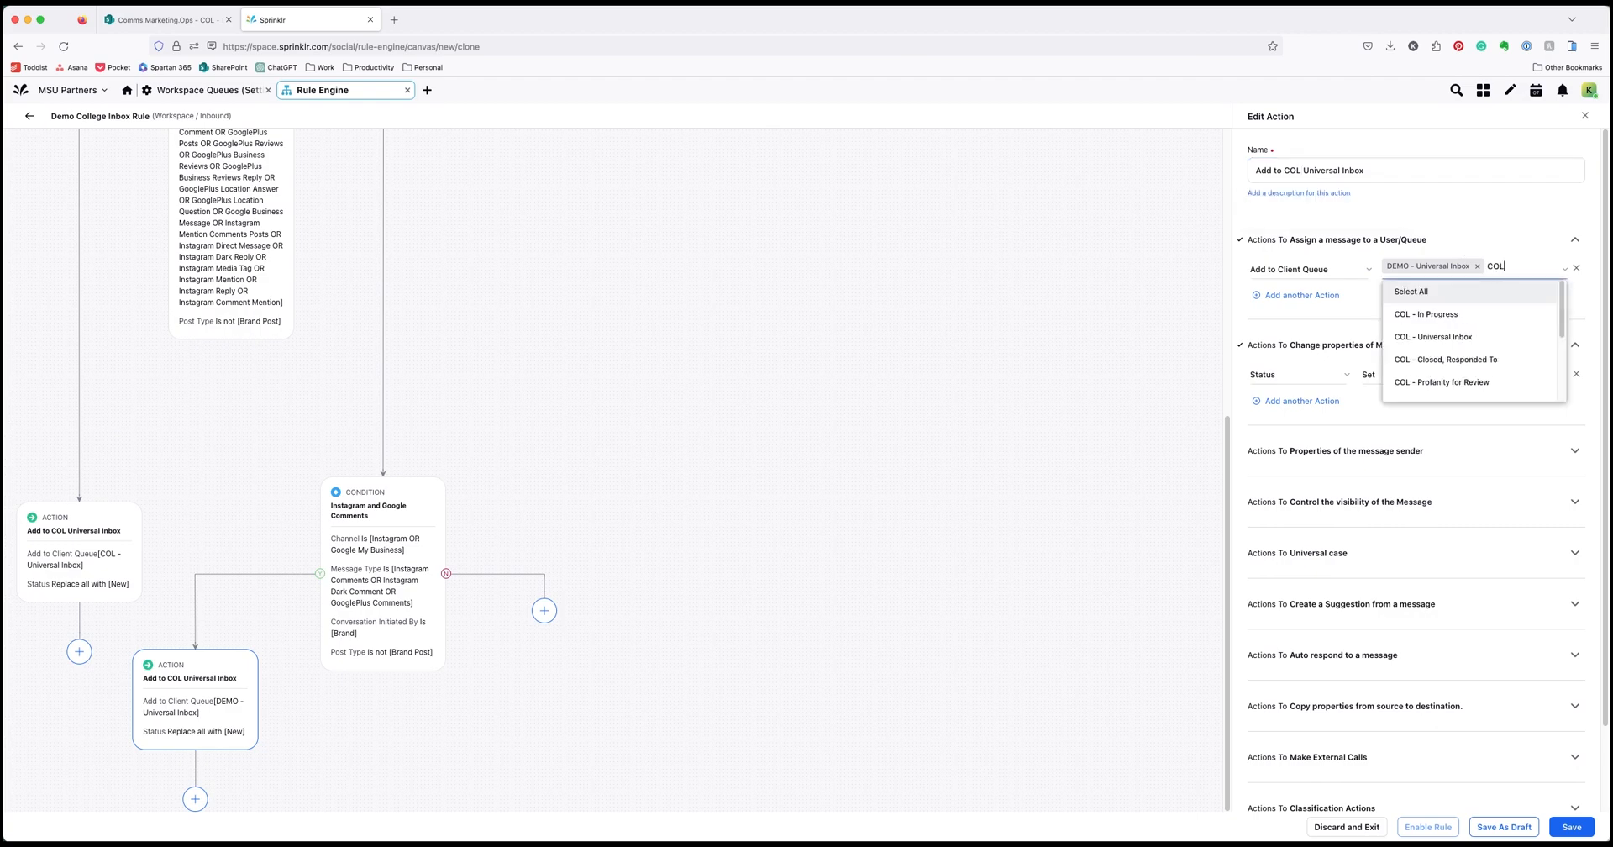
left_click(1465, 338)
left_click(1476, 266)
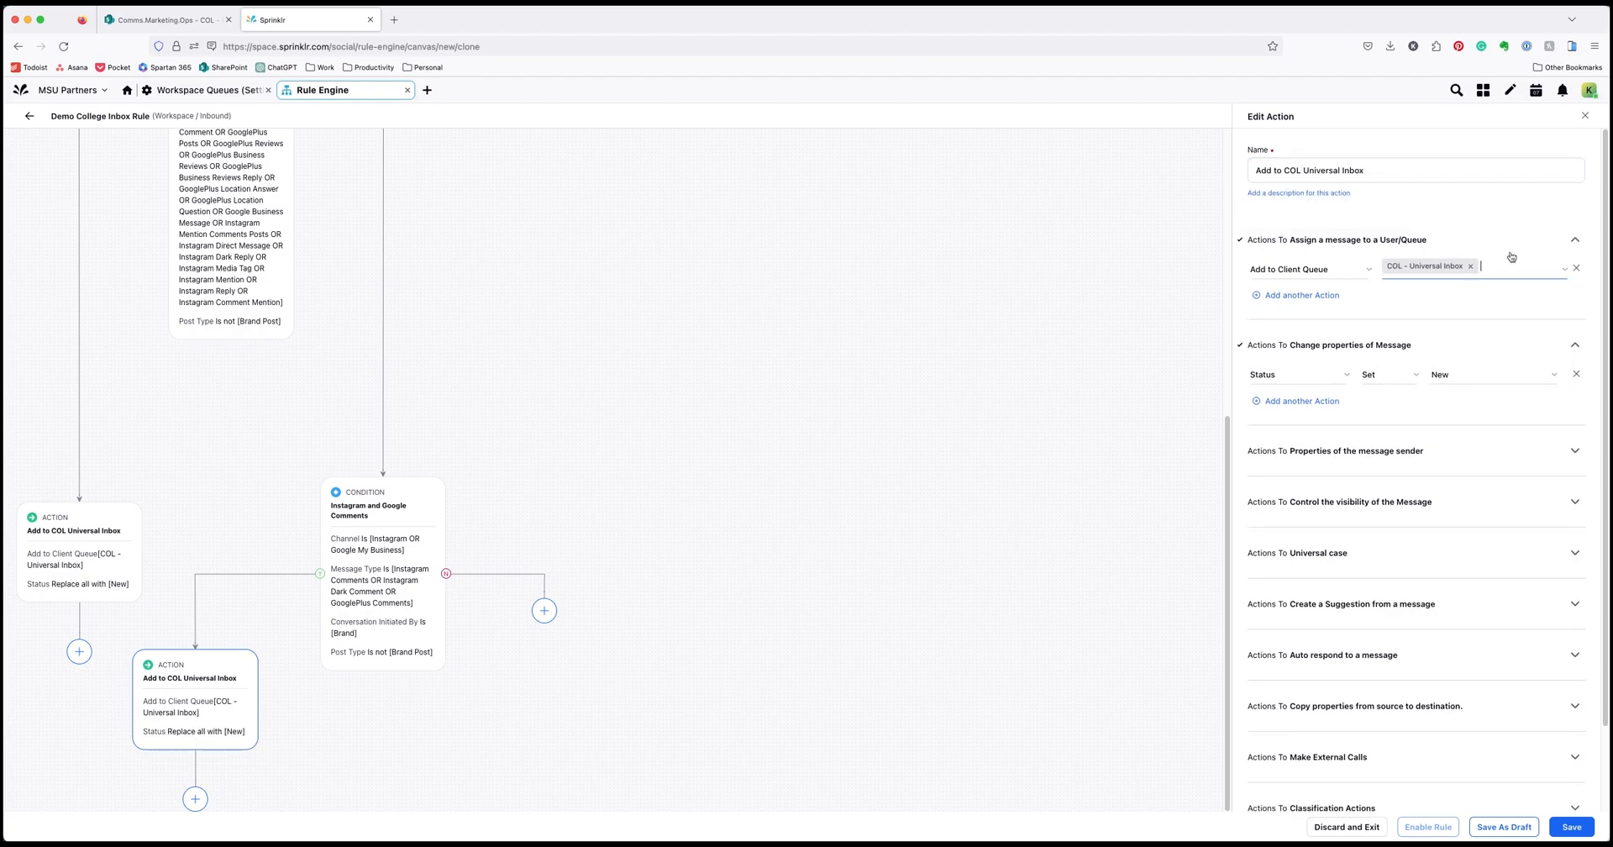
Save the Demo College Inbox Rule and enable it
scroll(1500, 302, "down", 1)
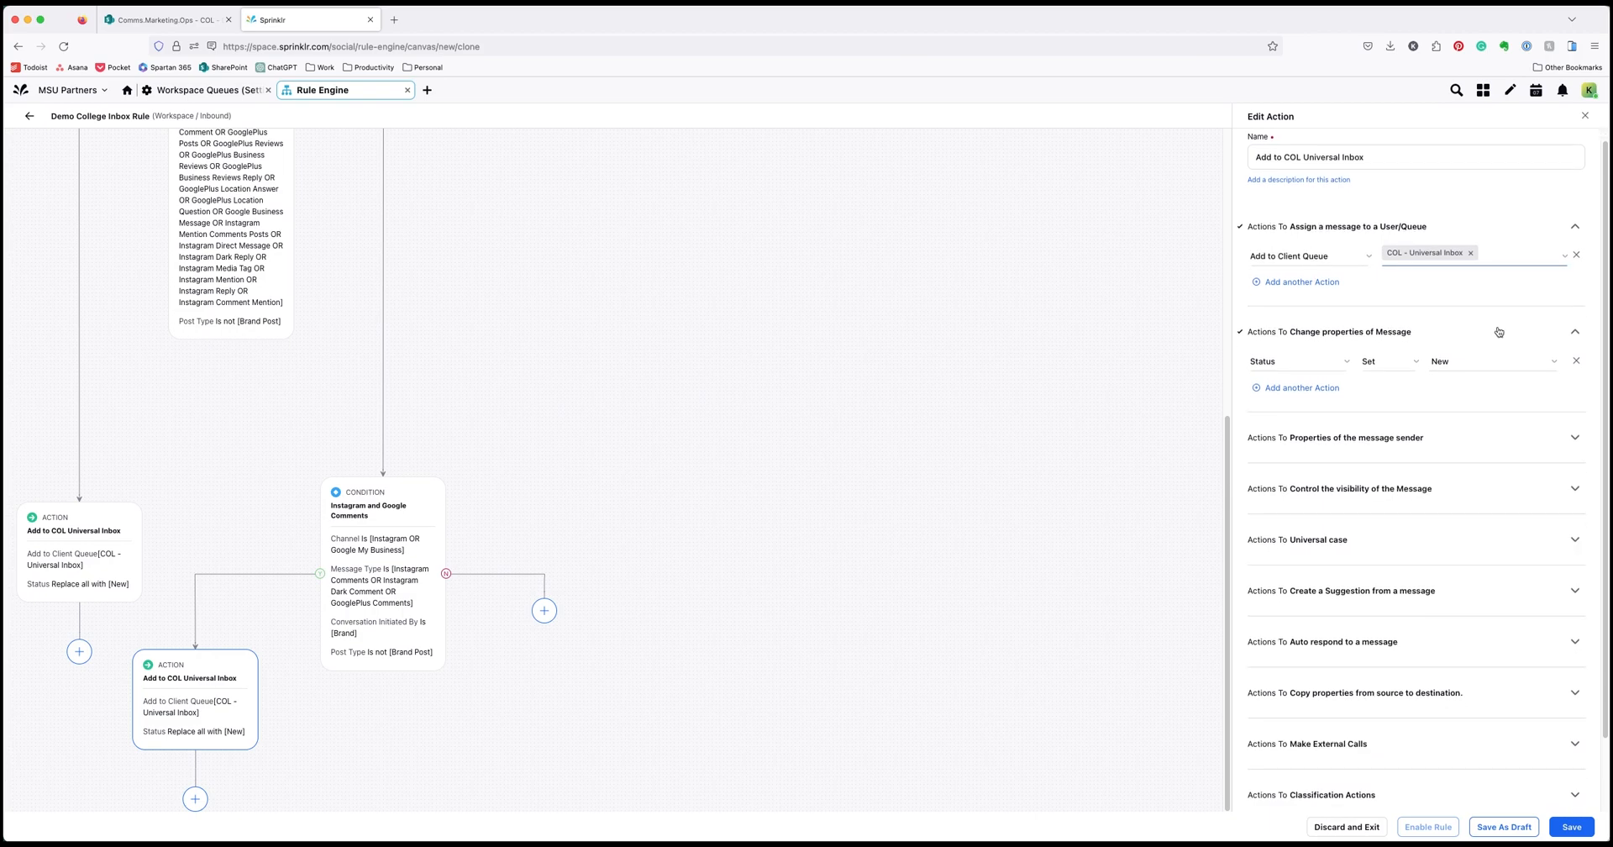
left_click(1582, 832)
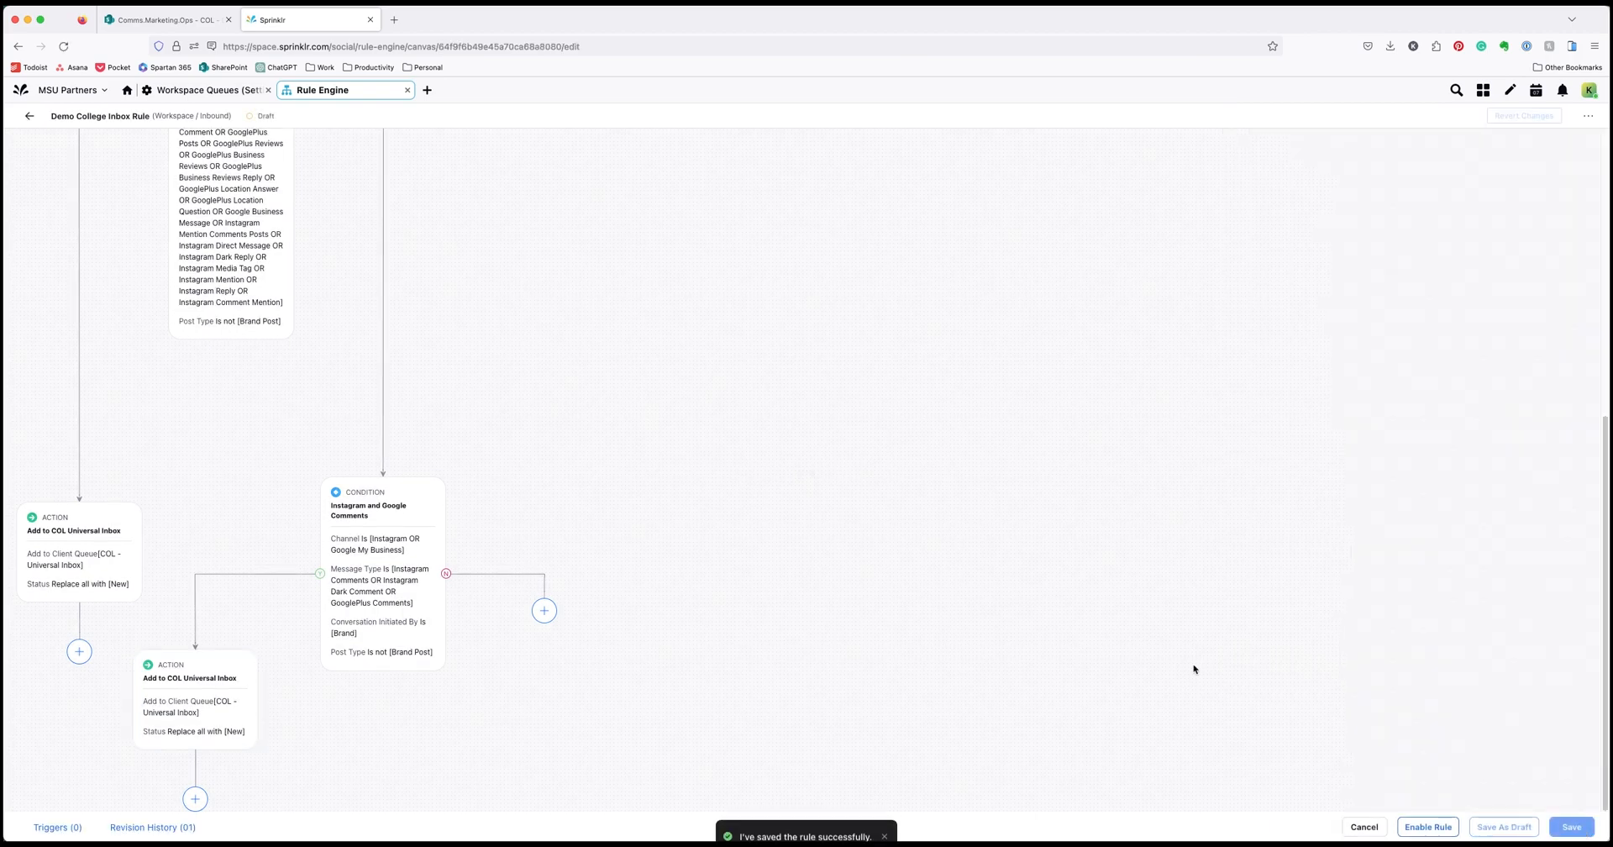
left_click(1423, 826)
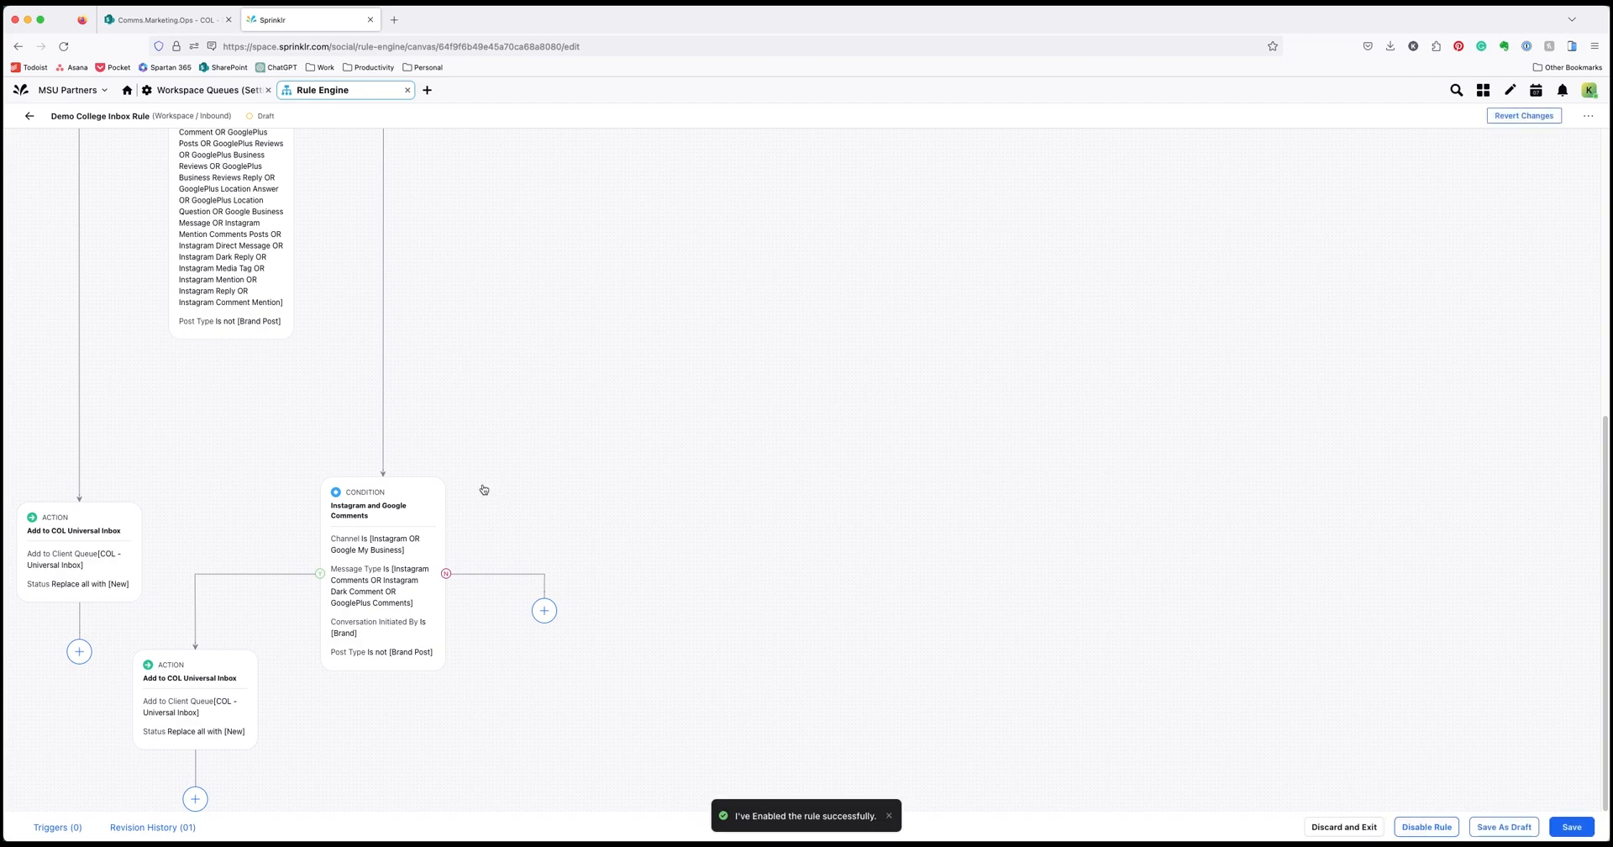
Review the rule's flow from the COL Account Group condition down through the Fan Posts condition to the universal inbox actions
scroll(433, 427, "up", 5)
scroll(433, 430, "up", 1)
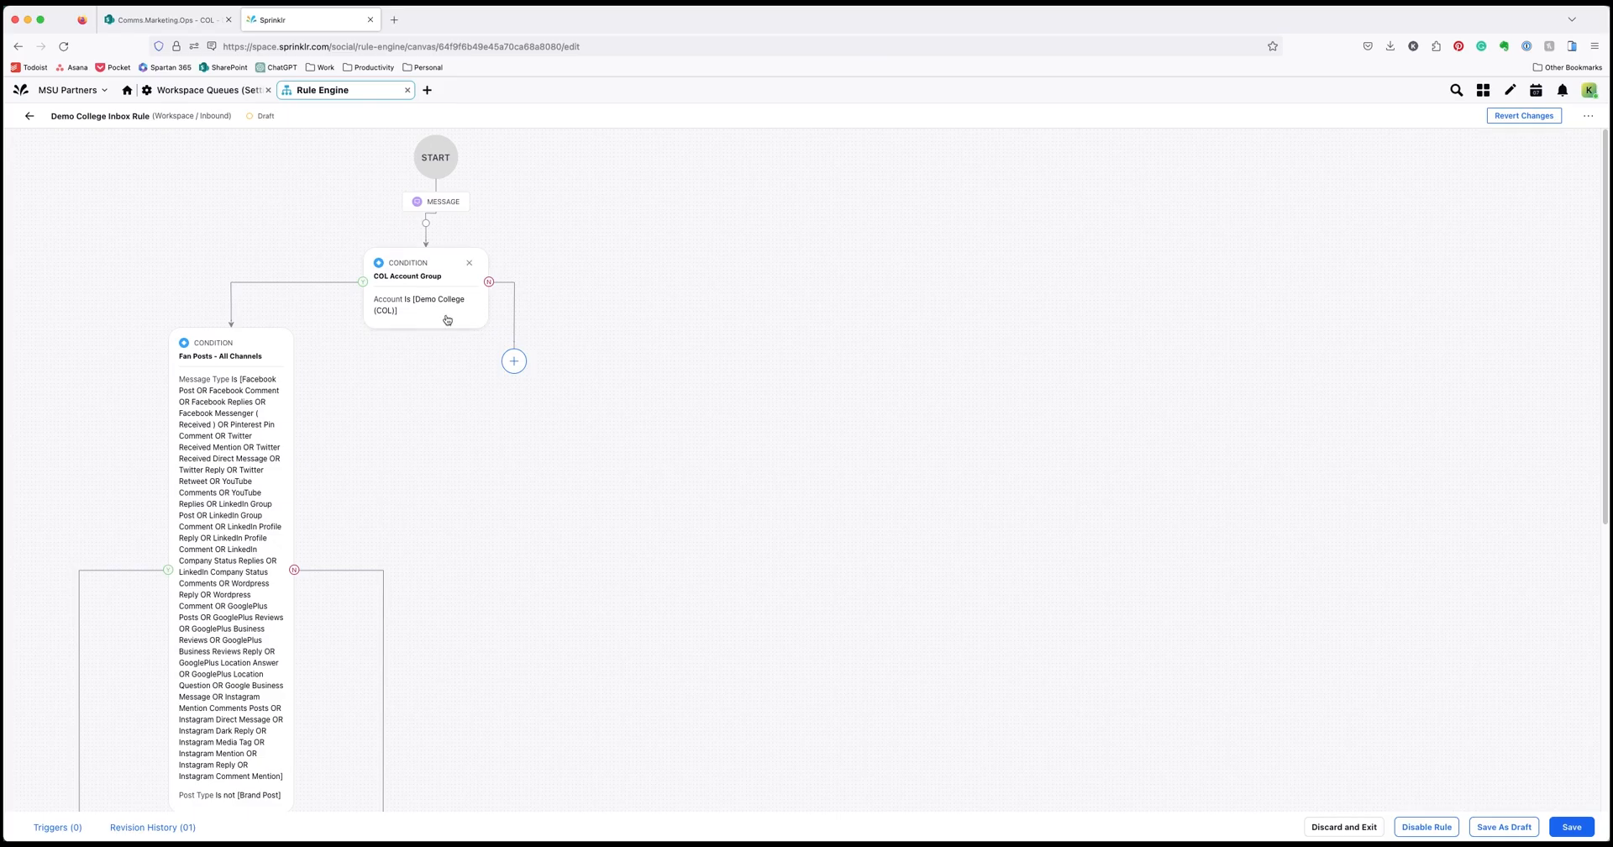
scroll(447, 319, "down", 2)
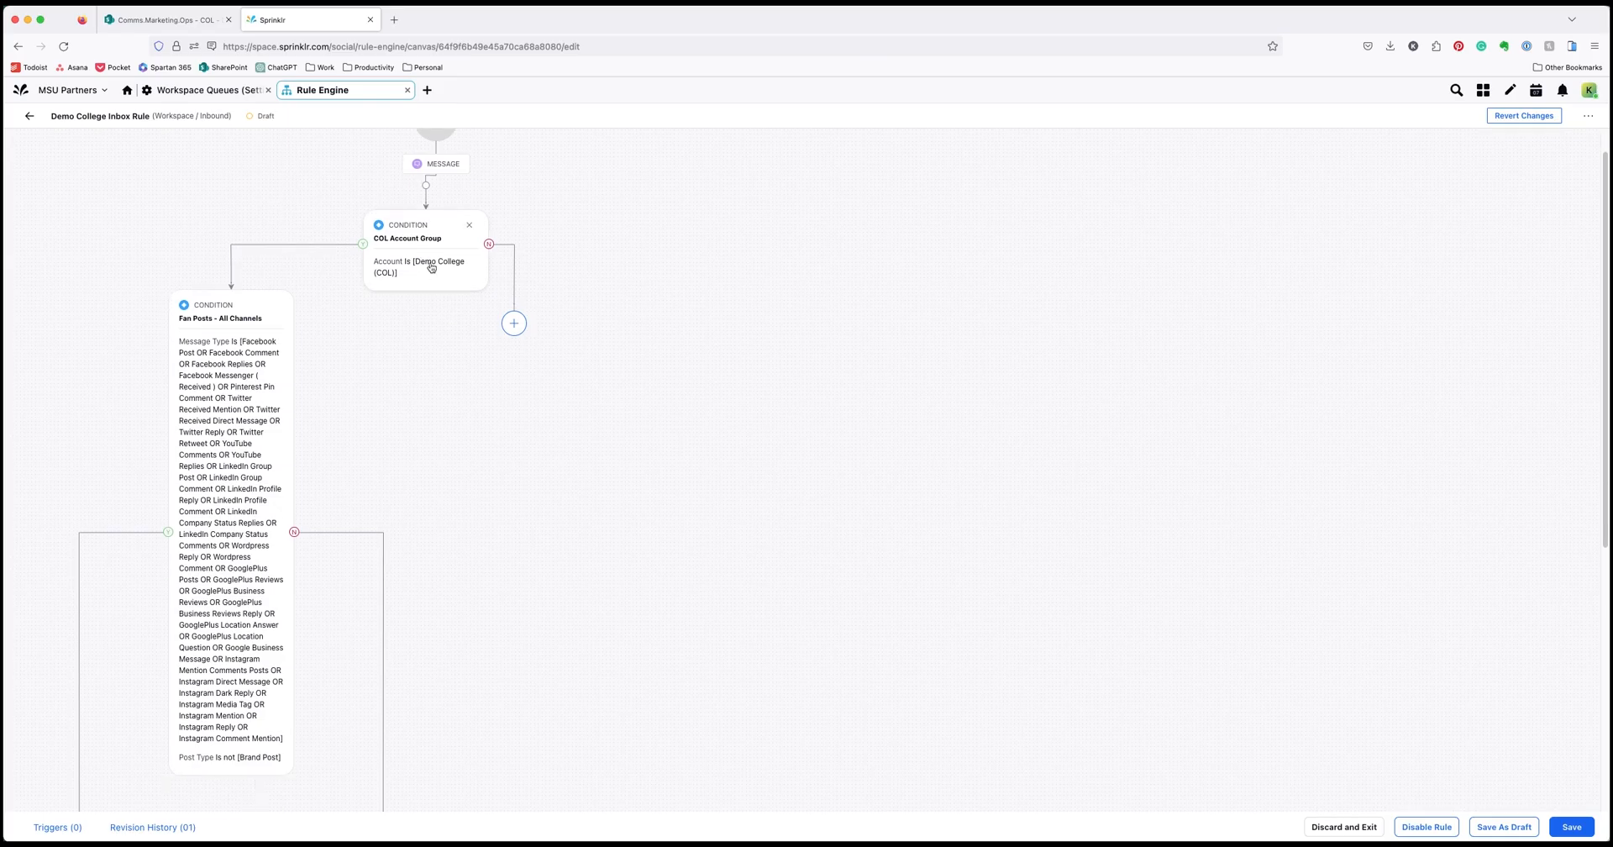
scroll(253, 327, "down", 4)
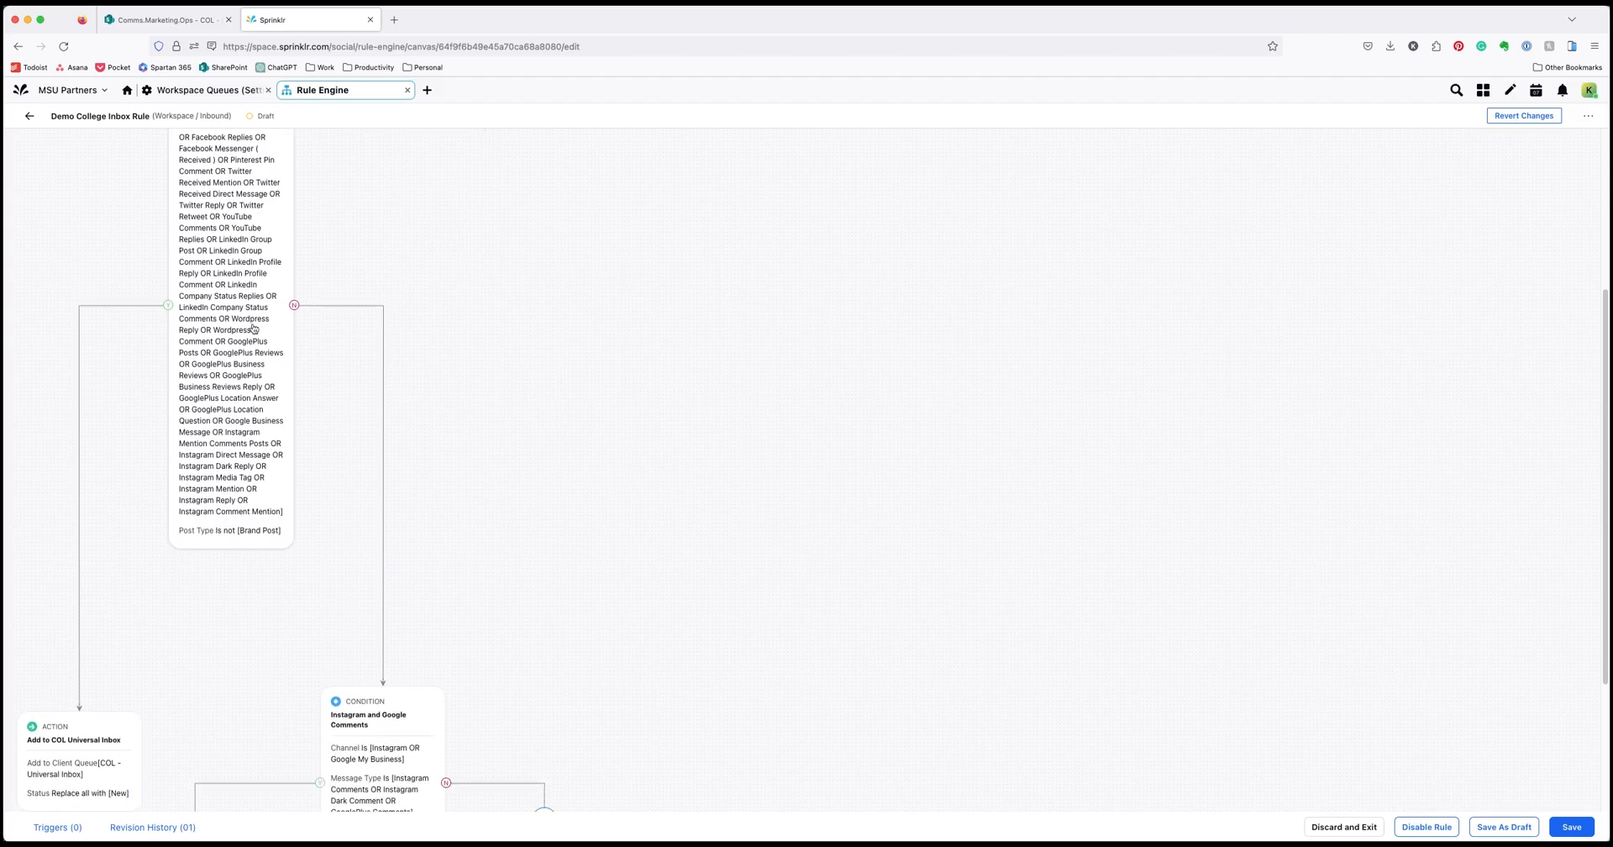
scroll(253, 327, "down", 1)
scroll(254, 328, "down", 2)
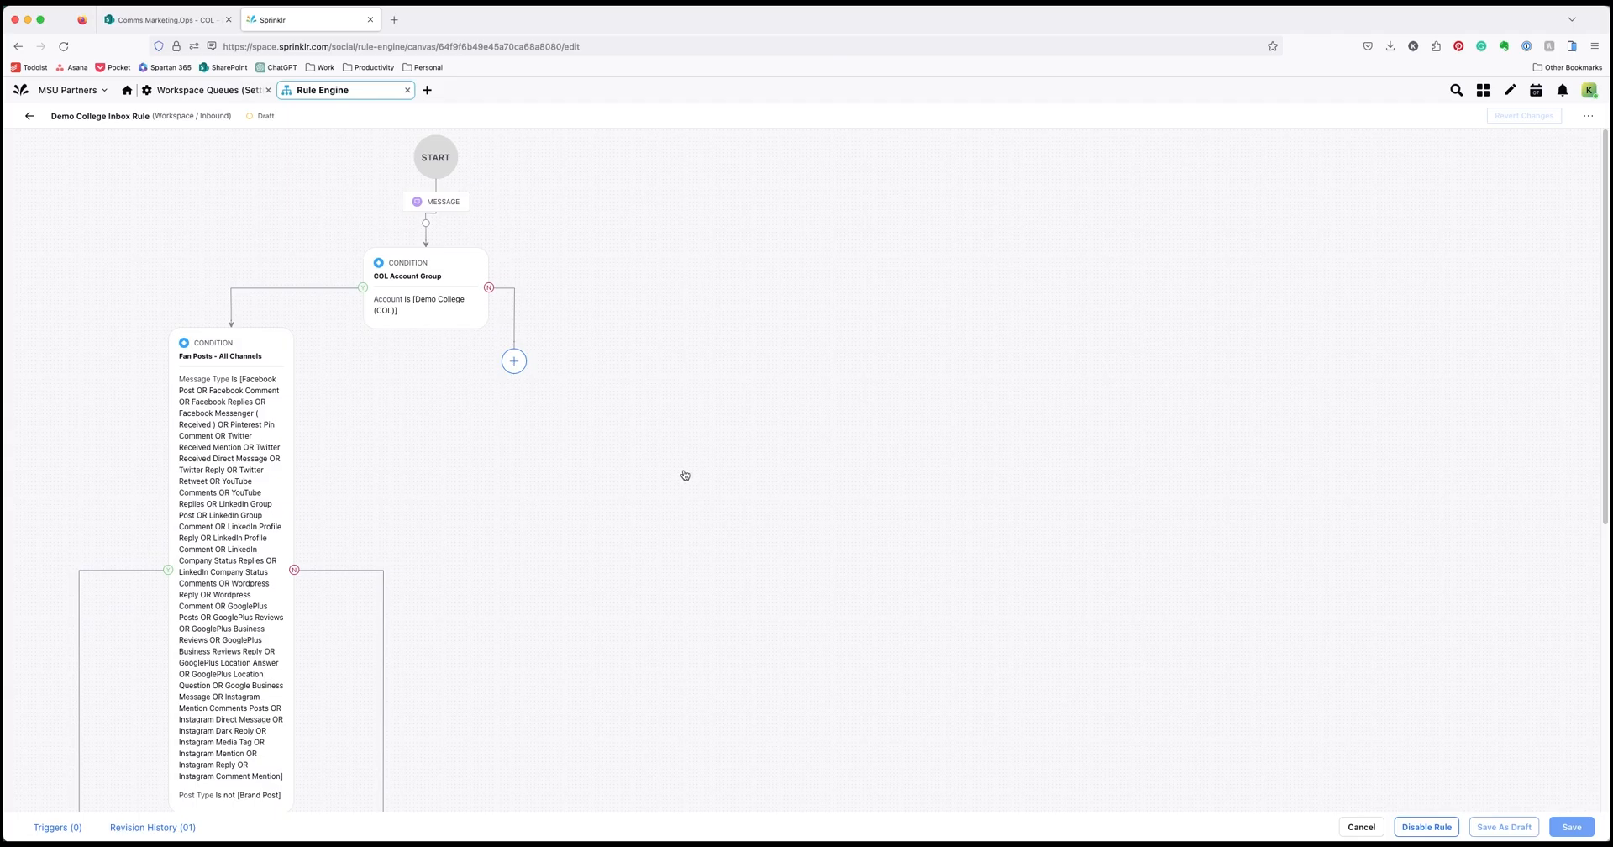
Open the Macros settings in a new page
left_click(427, 90)
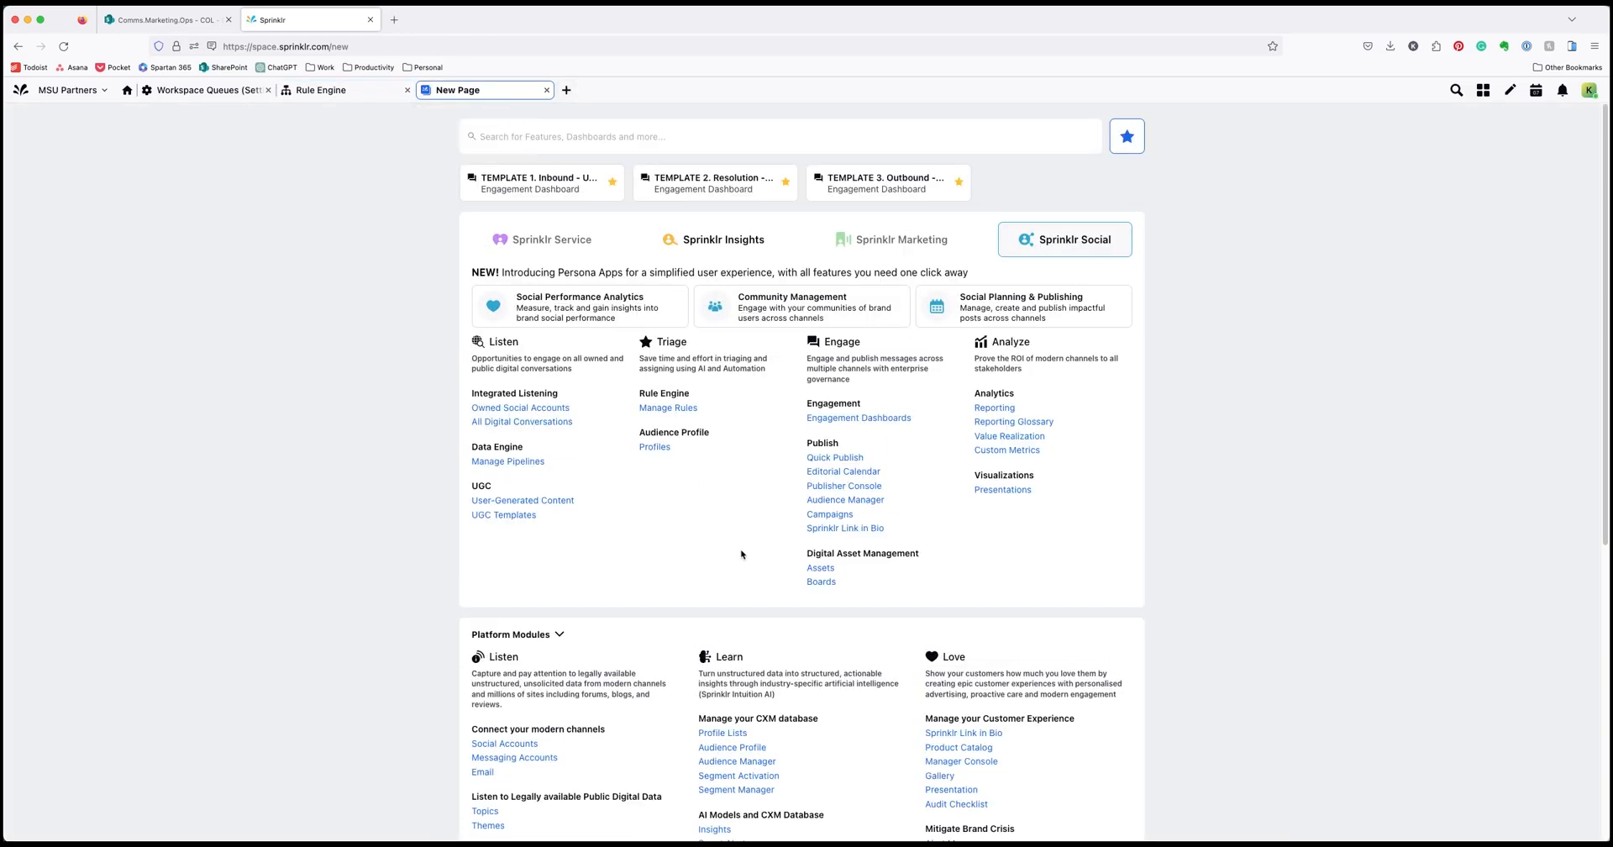
scroll(743, 558, "down", 6)
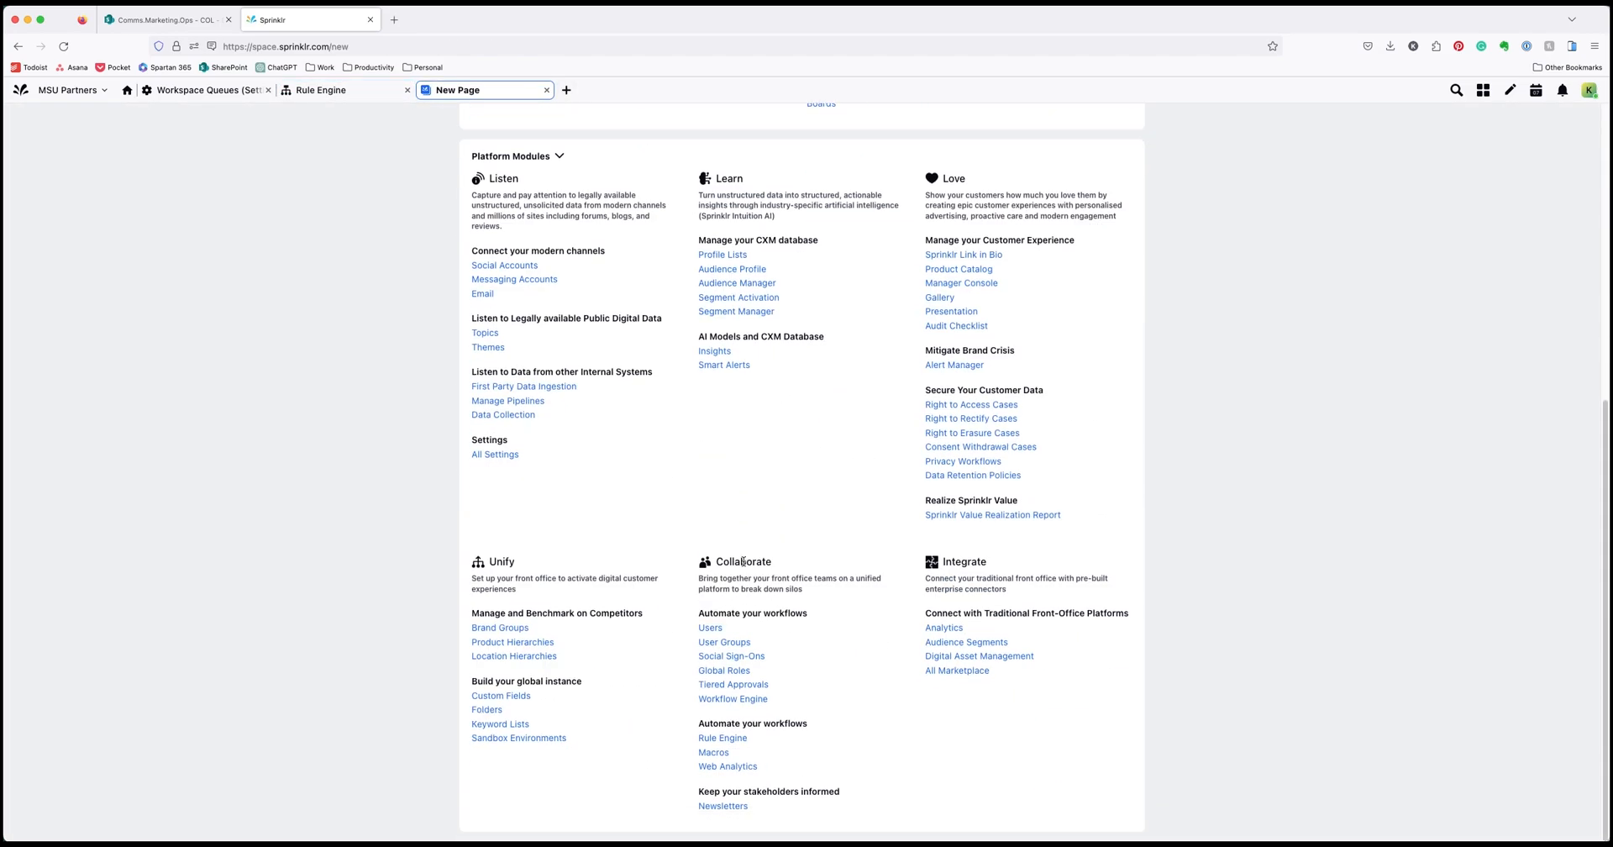
left_click(713, 752)
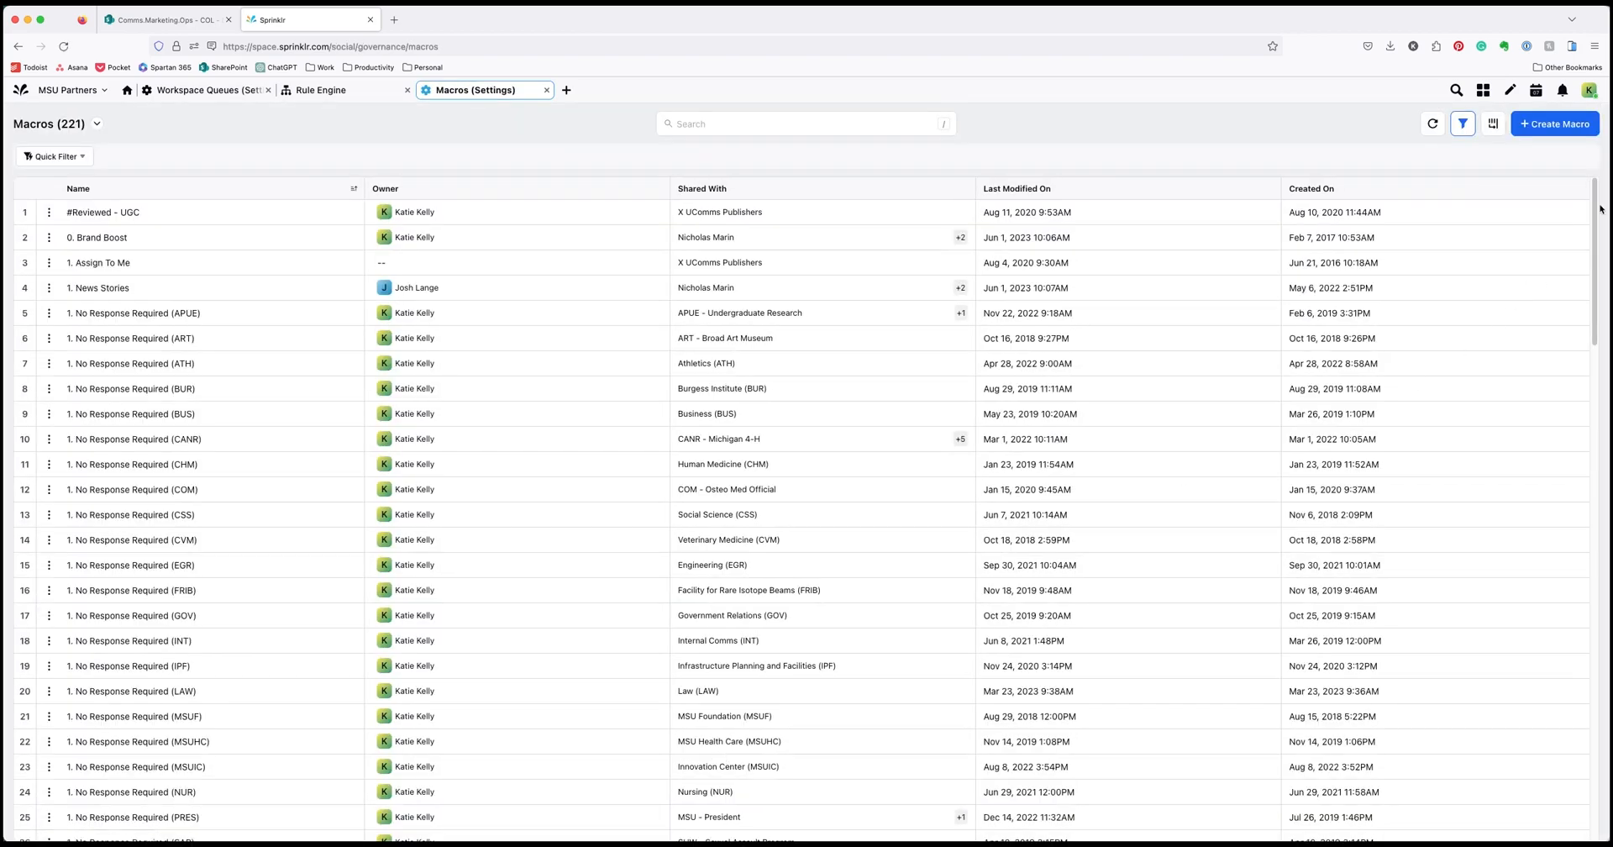
Clone the macro TEMPLATE - 1. No Response Required (UNIT) as "1. No Response Required (COL)"
scroll(1596, 209, "down", 20)
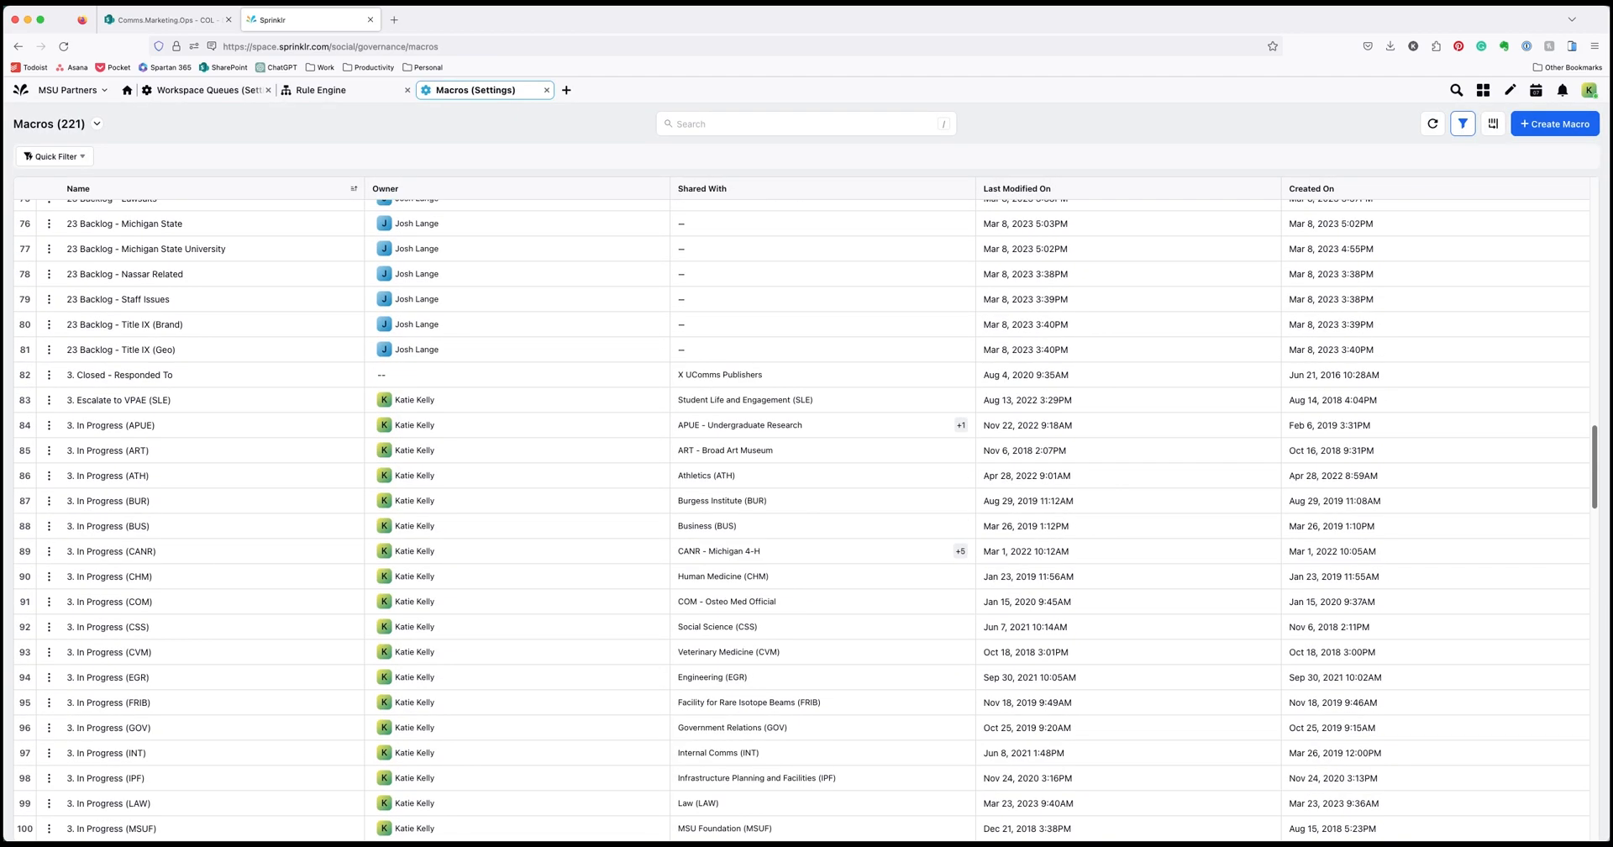
left_click_drag(1595, 446, 1609, 843)
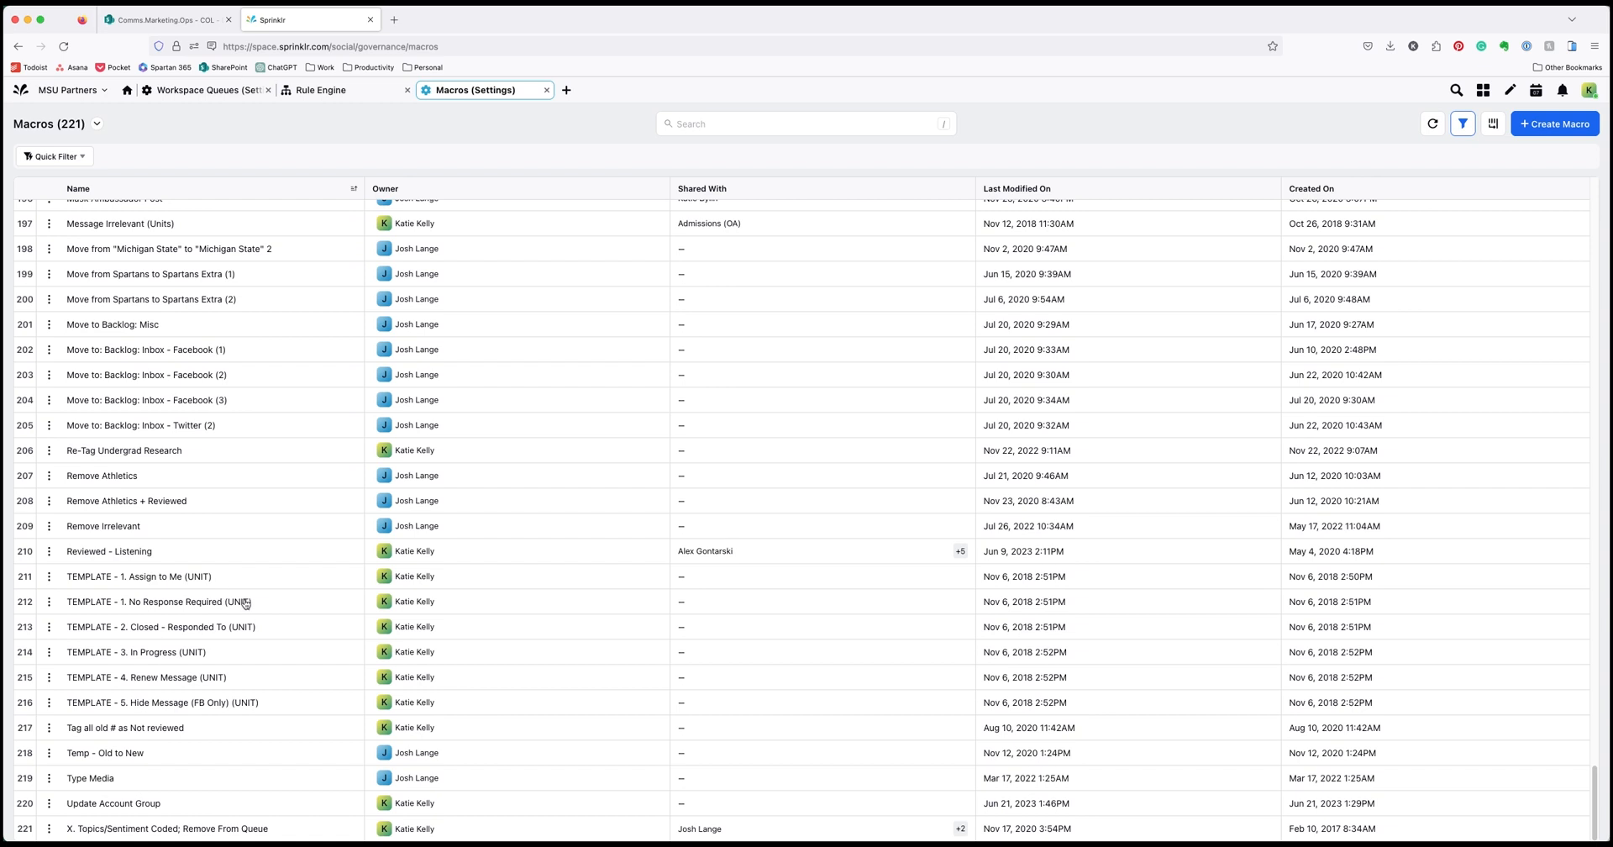
left_click(49, 601)
left_click(96, 644)
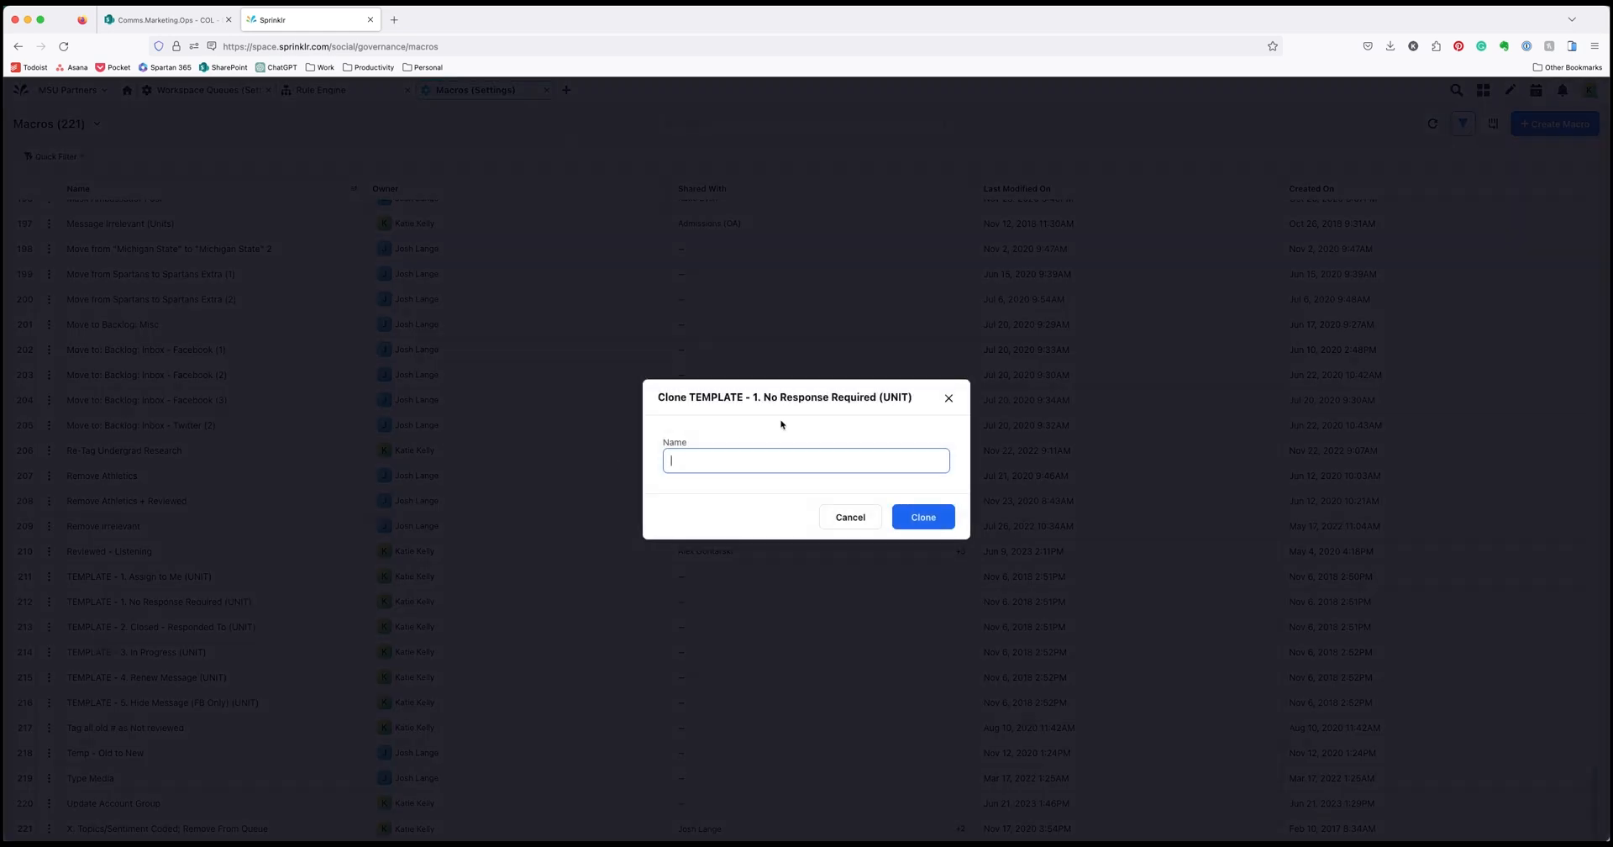
type("1. No Response Required (COL")
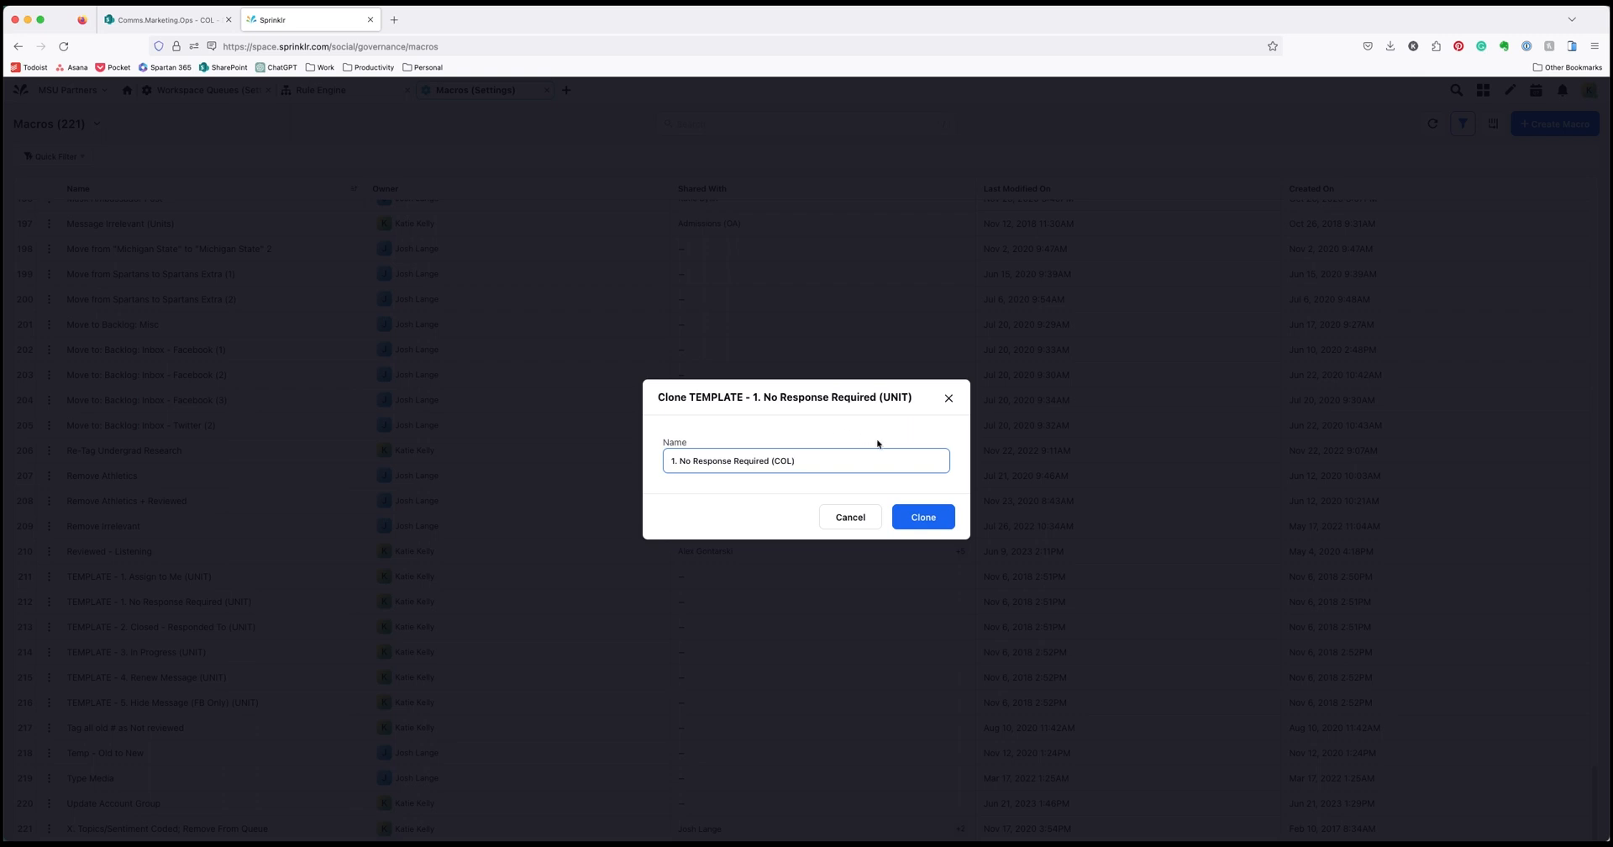
left_click(931, 518)
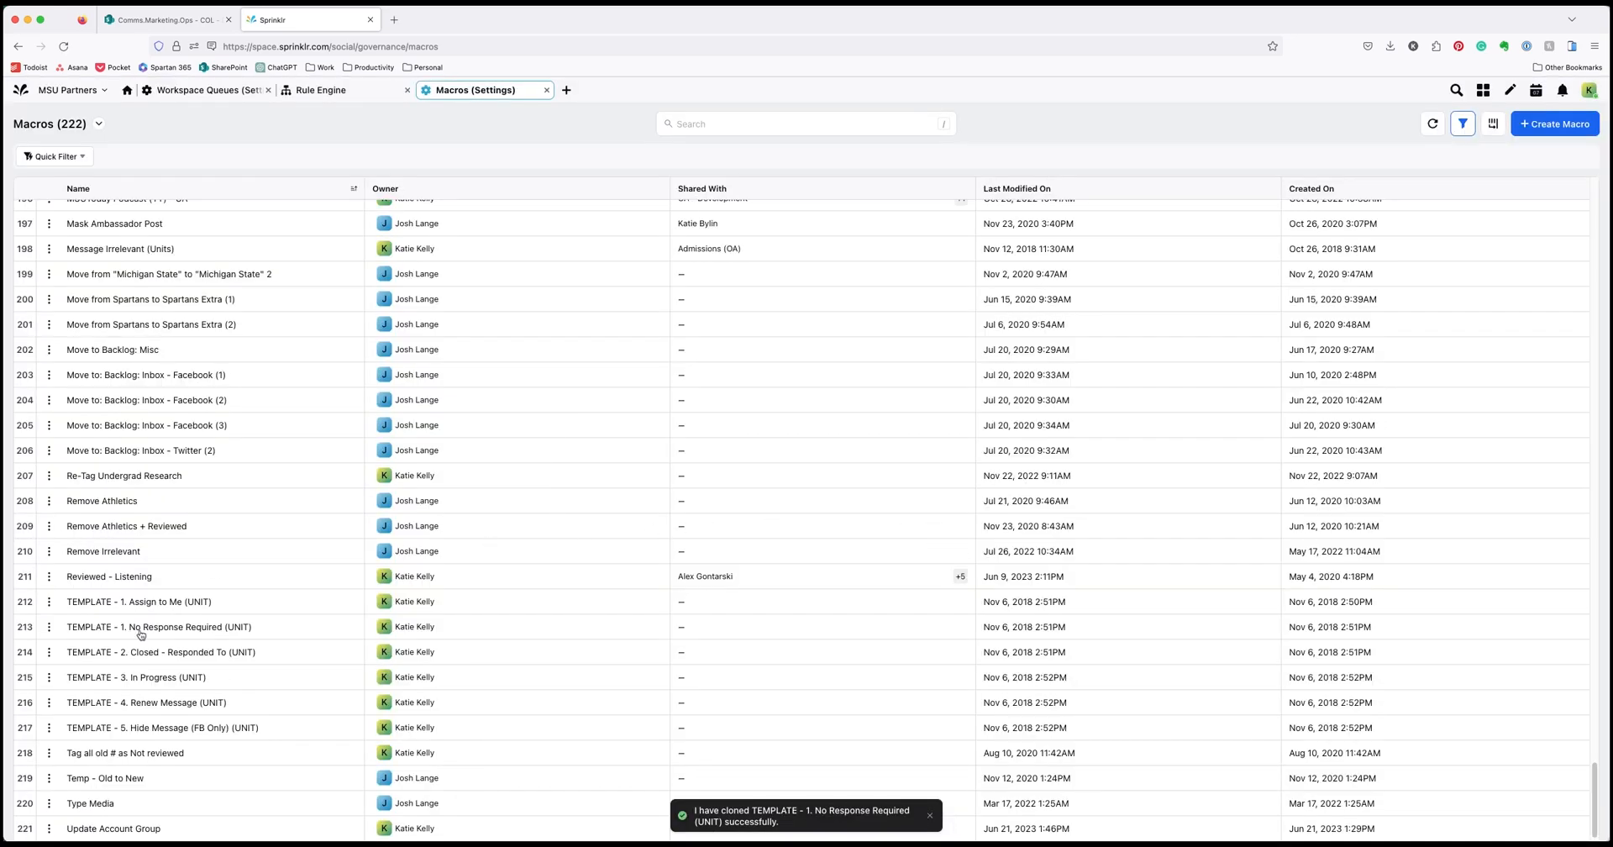
Clone the macro TEMPLATE - 2. Closed - Responded To (UNIT) as "2. Closed - Responded To (COL)"
left_click(49, 652)
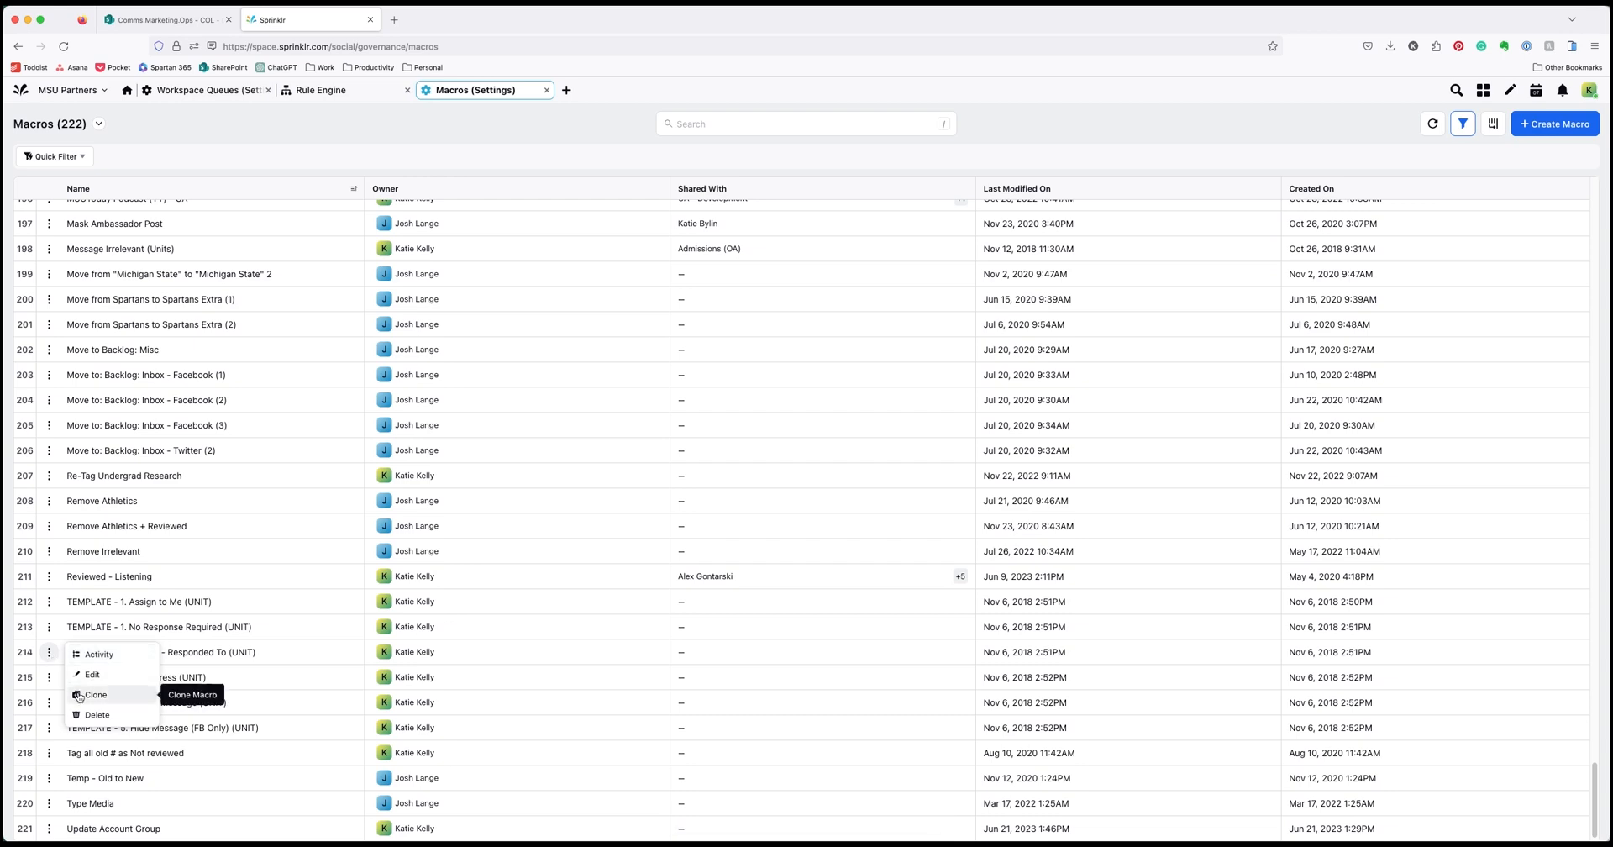
left_click(78, 695)
type("2. Cl")
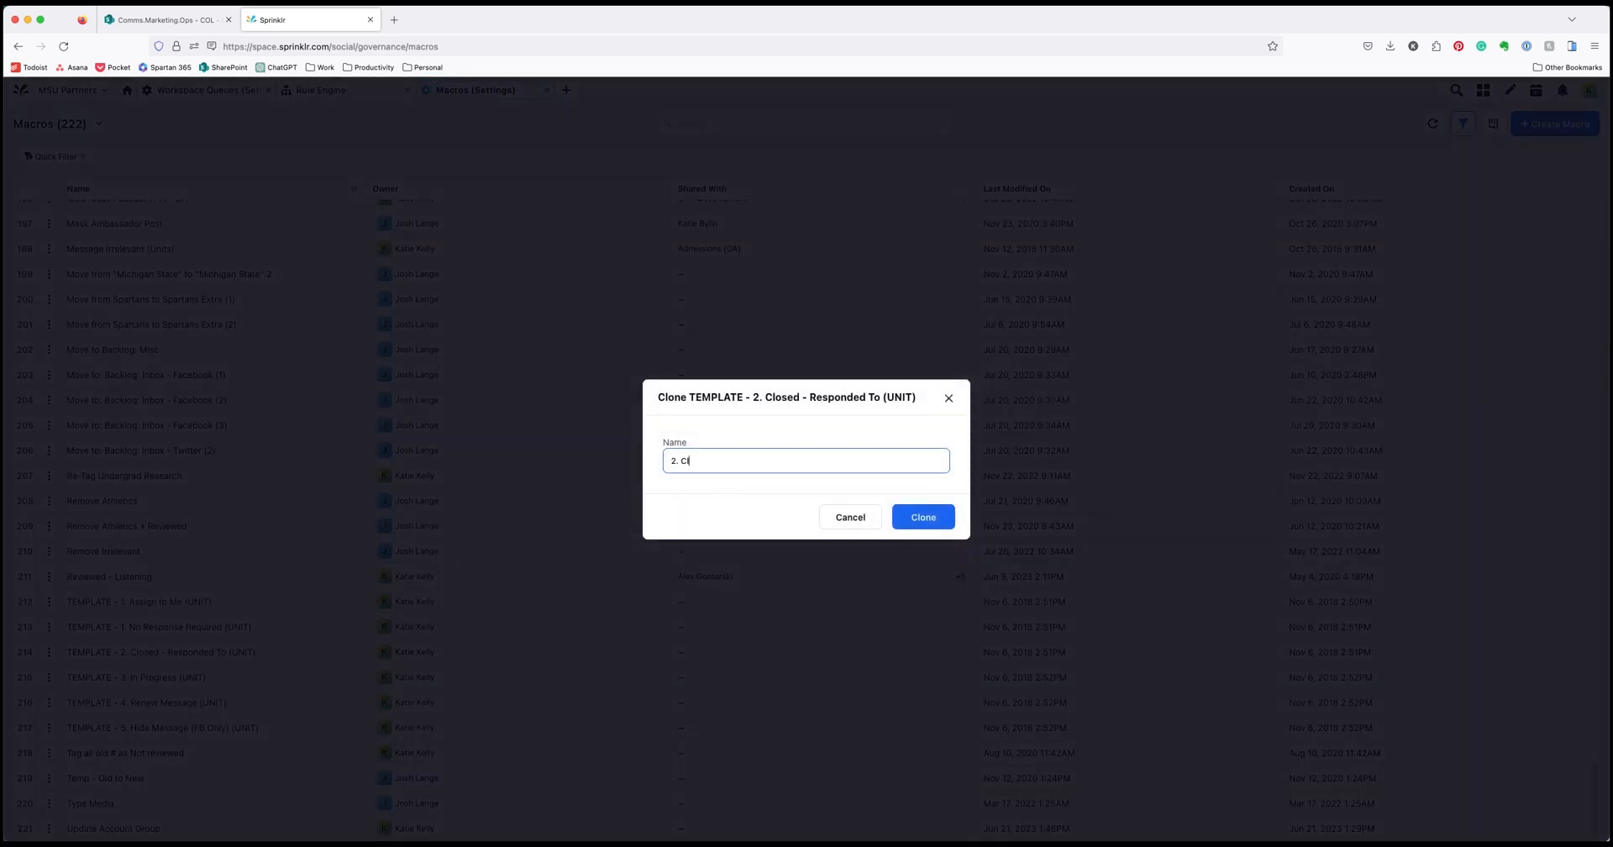
type("osred - Responded To (COL)")
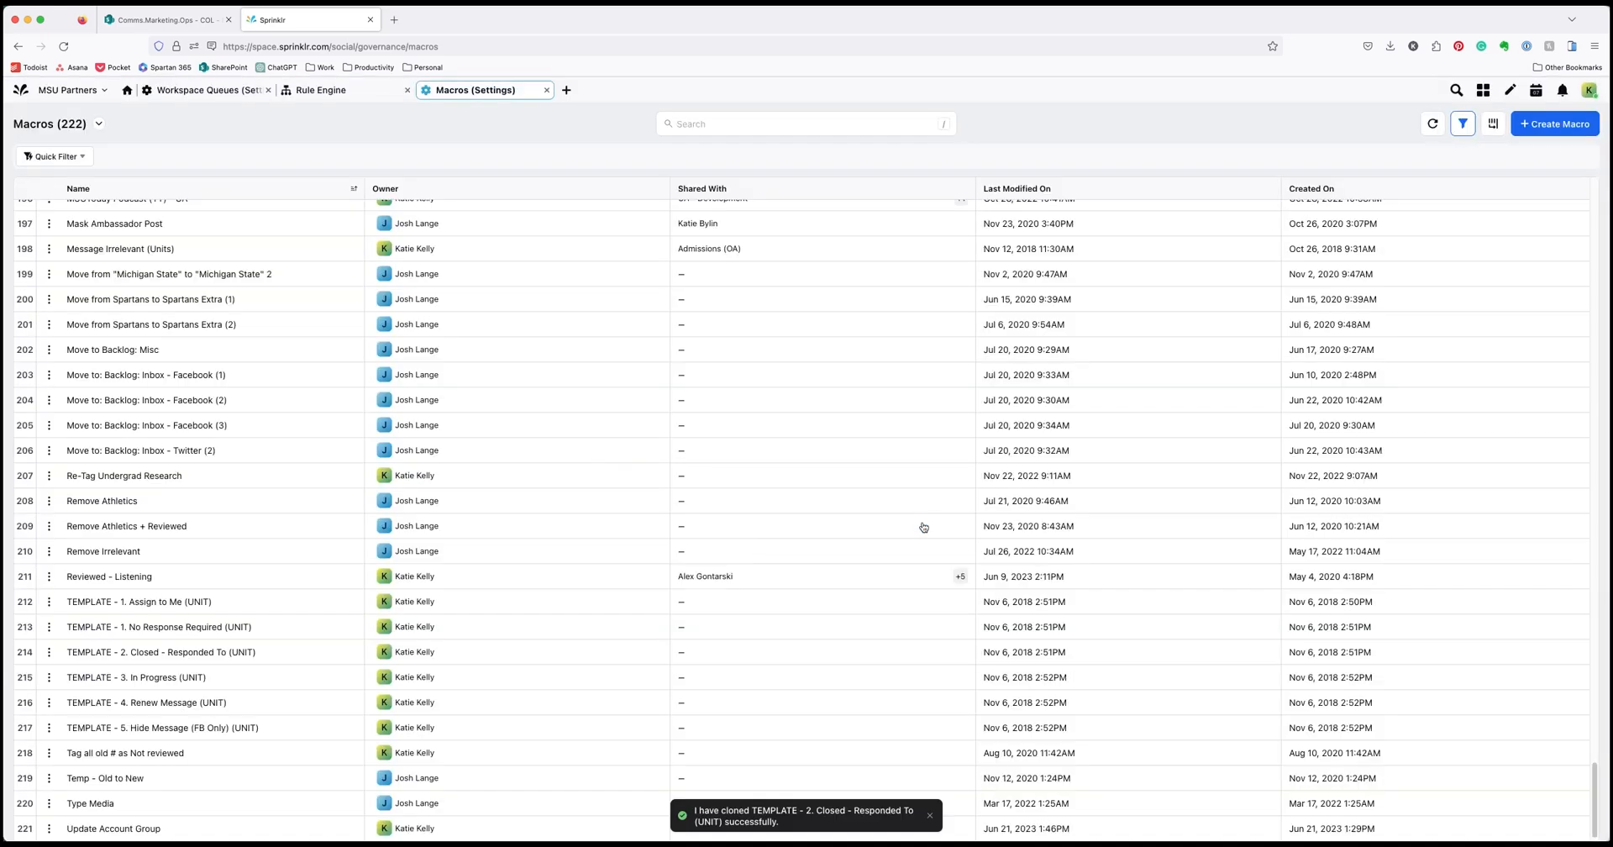
left_click(923, 519)
Clone the macro TEMPLATE - 3. In Progress (UNIT) as "3. In Progress (COL)"
left_click(49, 702)
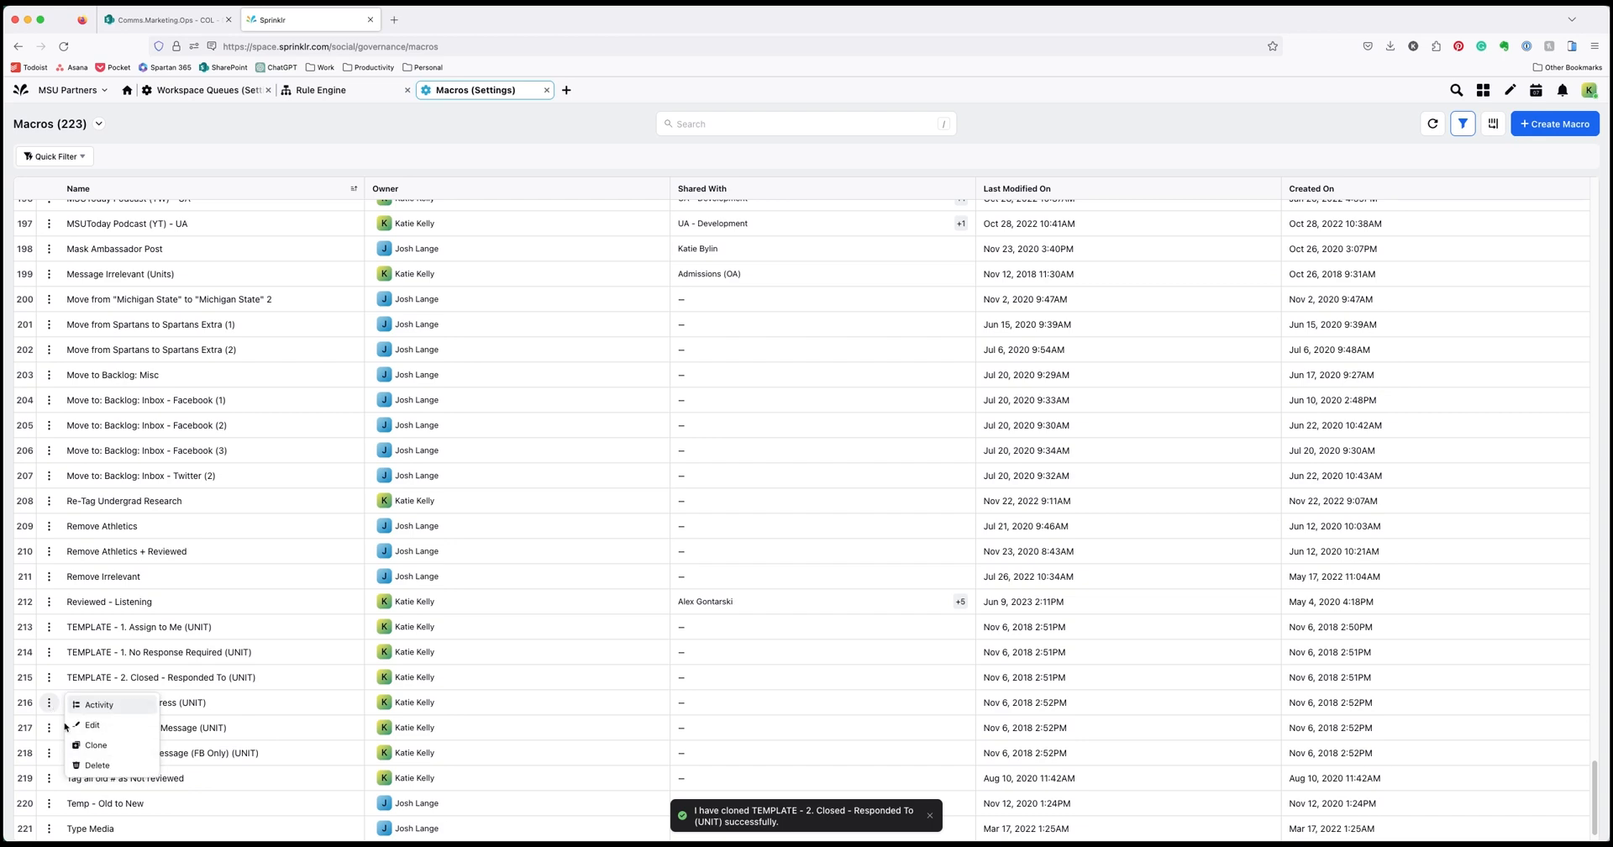
left_click(80, 747)
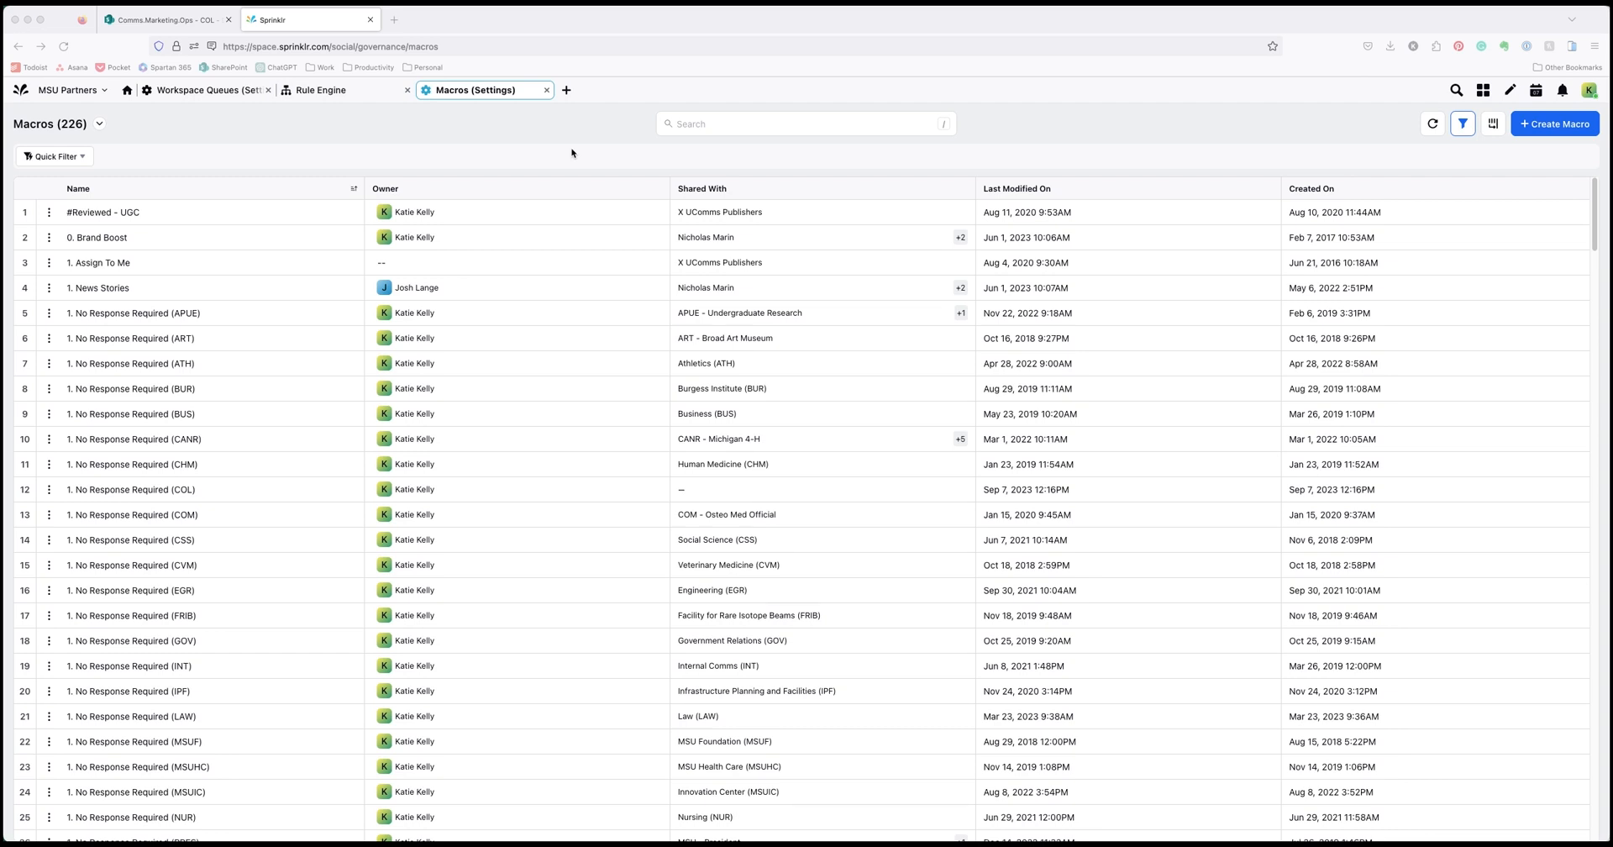
Search the macro list for "COL"
left_click(826, 116)
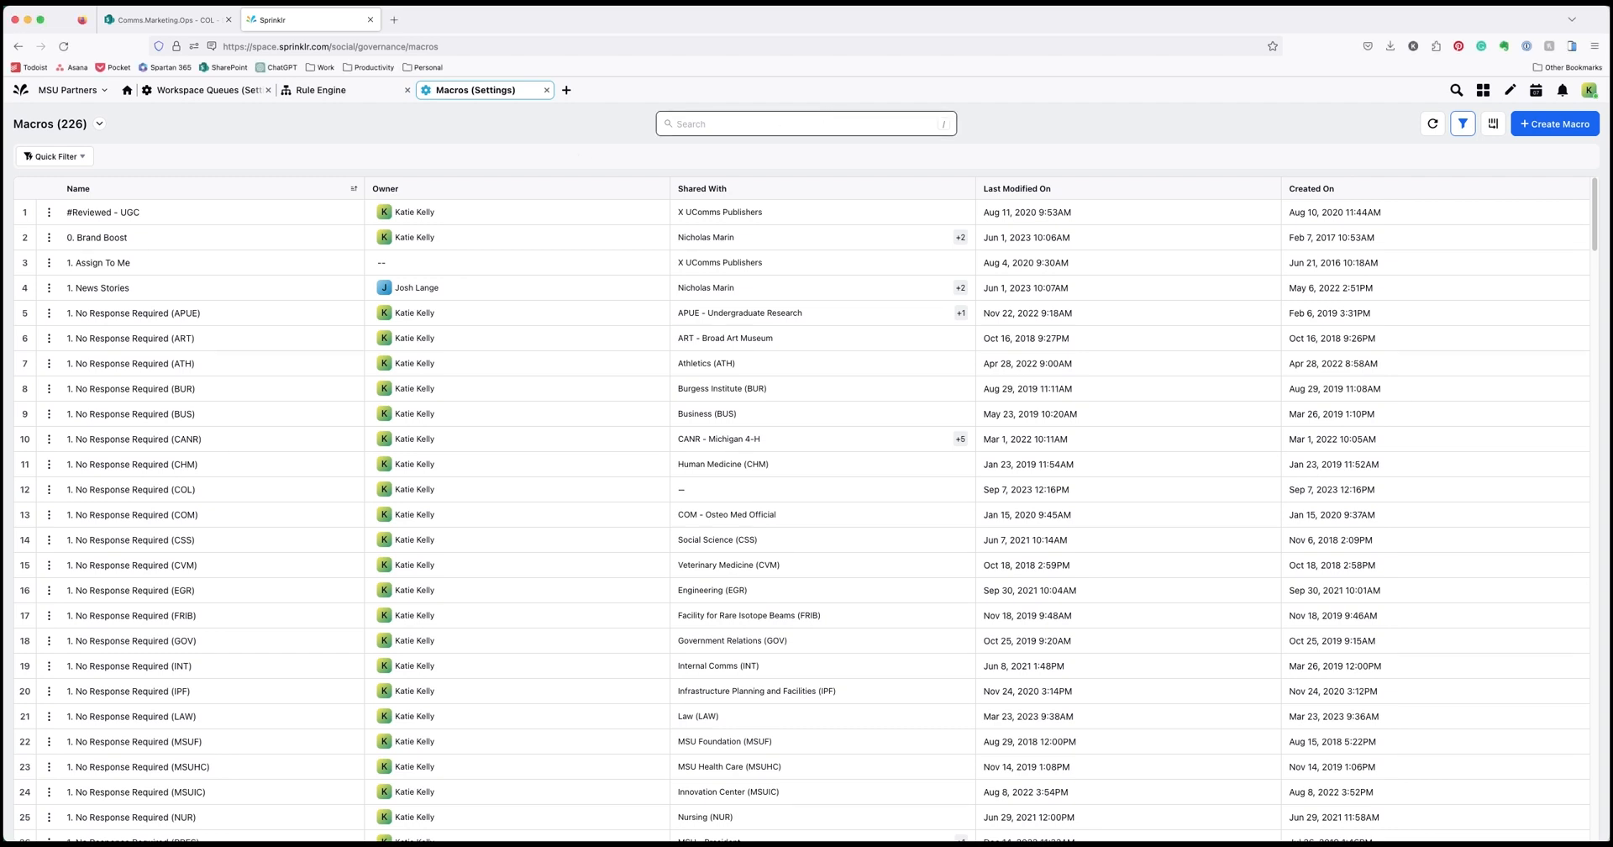
left_click(791, 123)
type("COL")
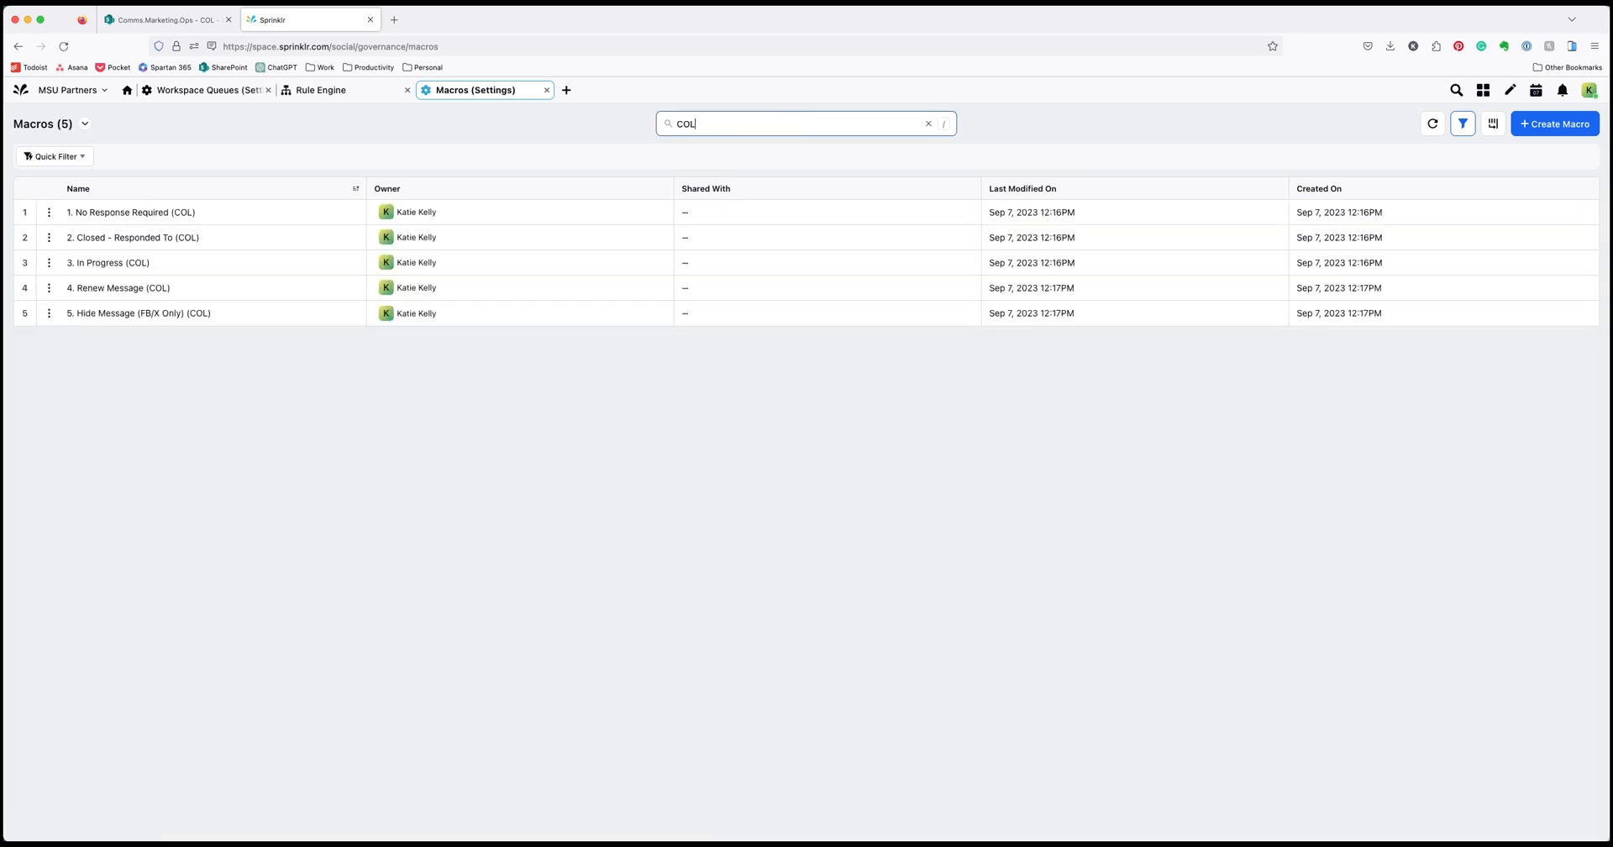
left_click(227, 185)
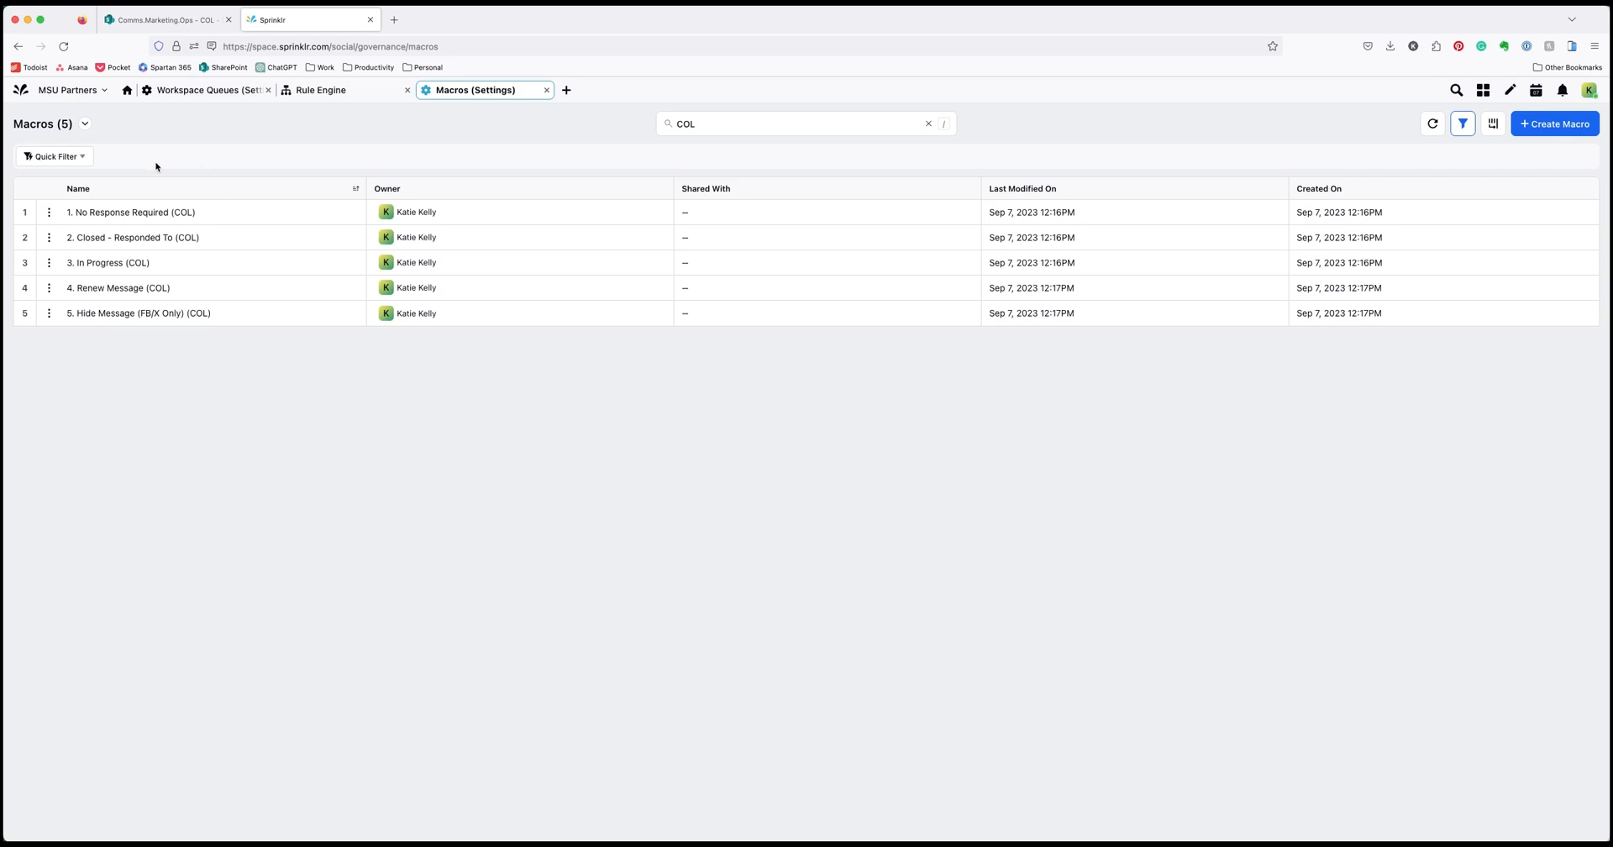
left_click(49, 212)
left_click(85, 235)
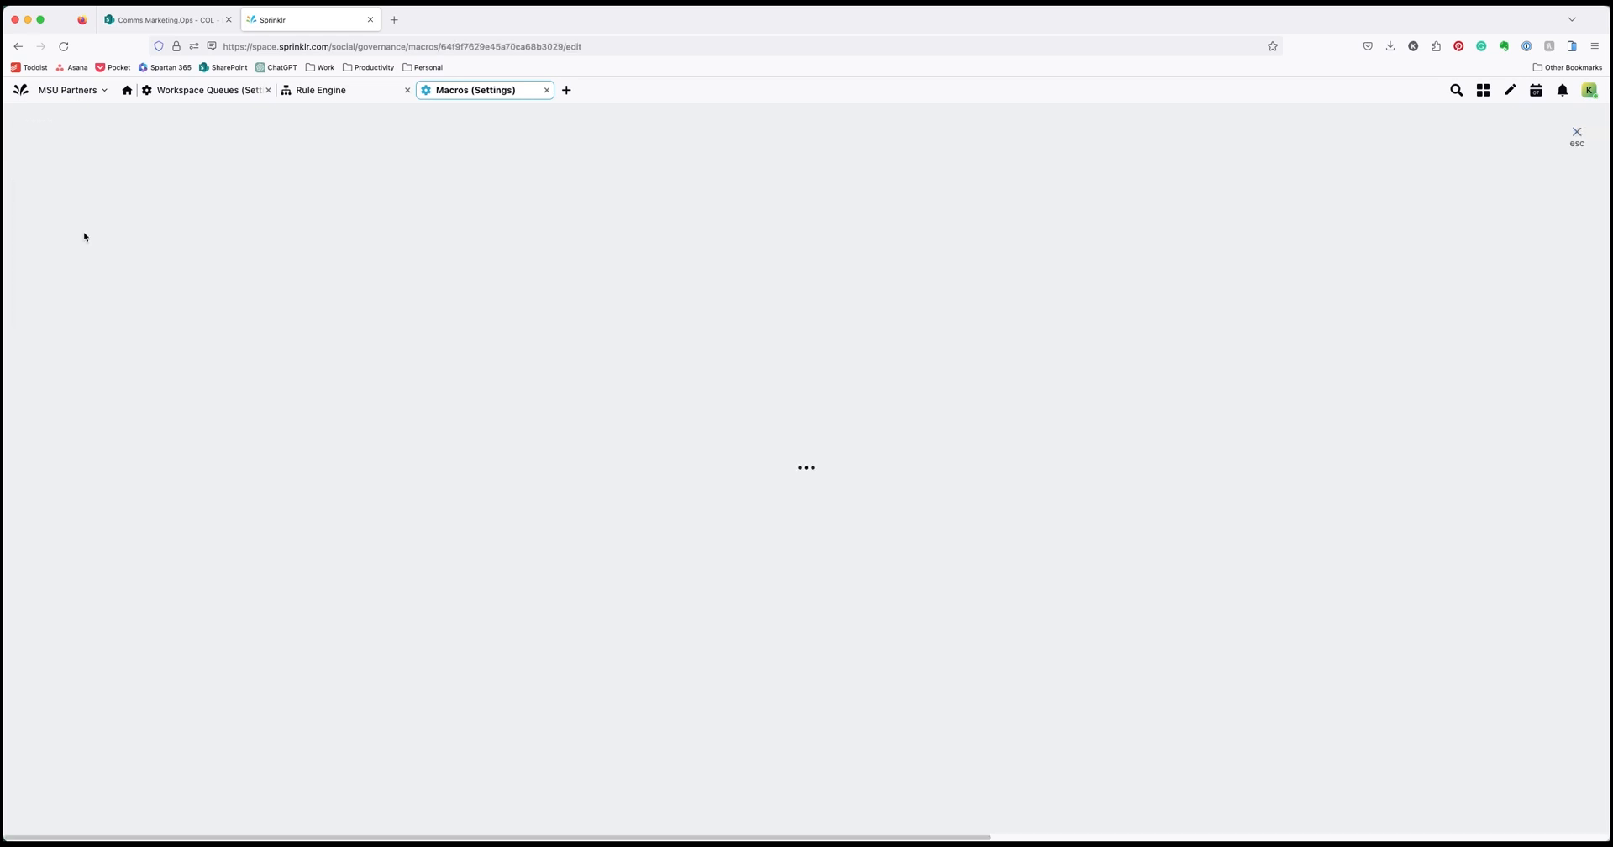
left_click(1298, 505)
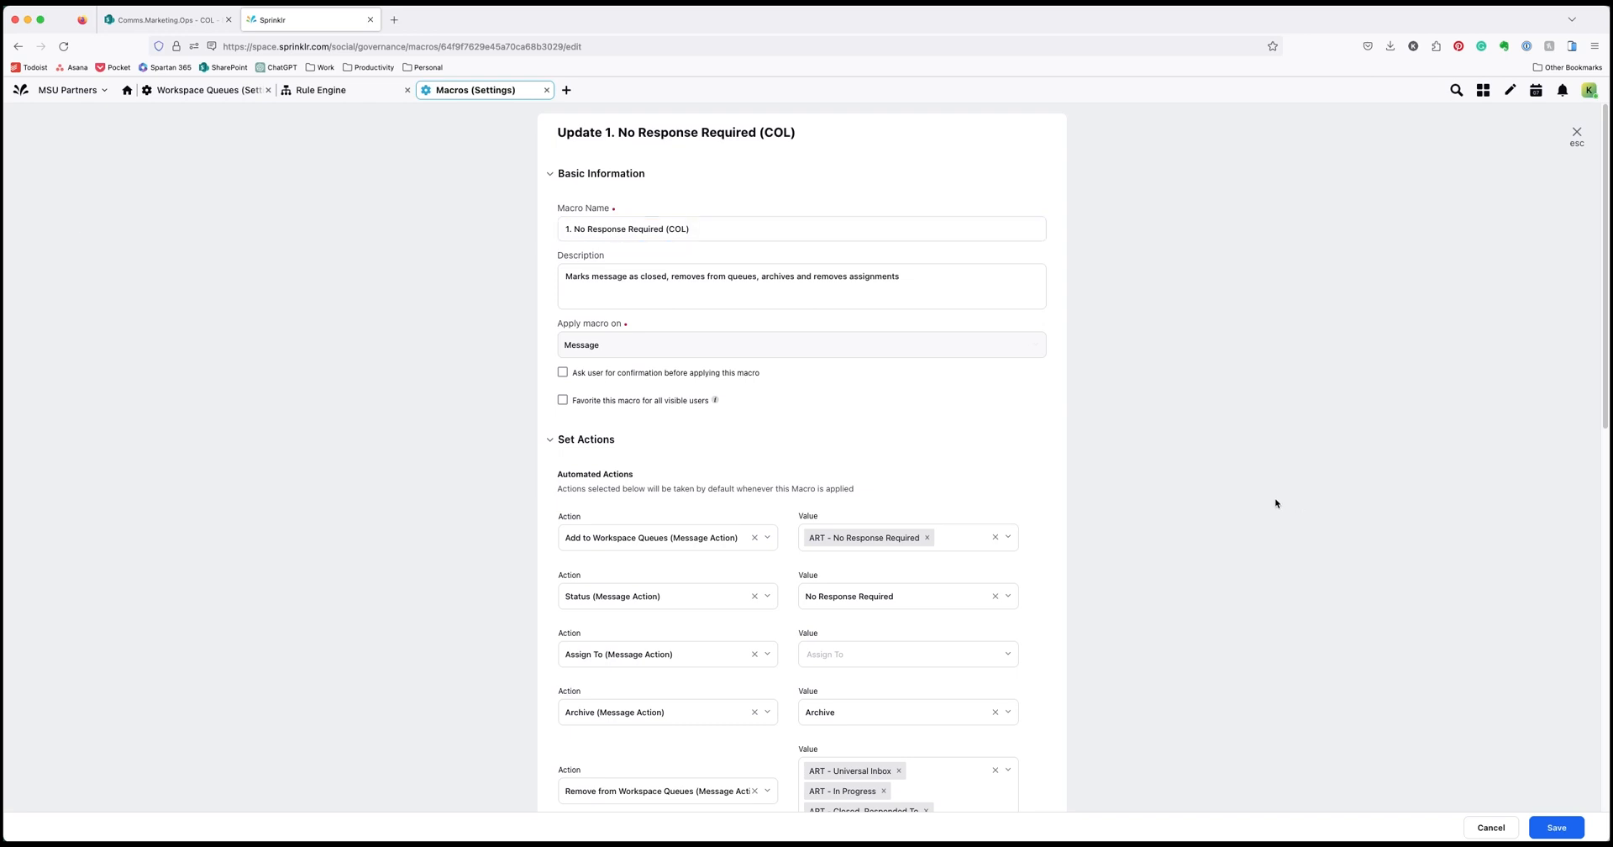
left_click(946, 536)
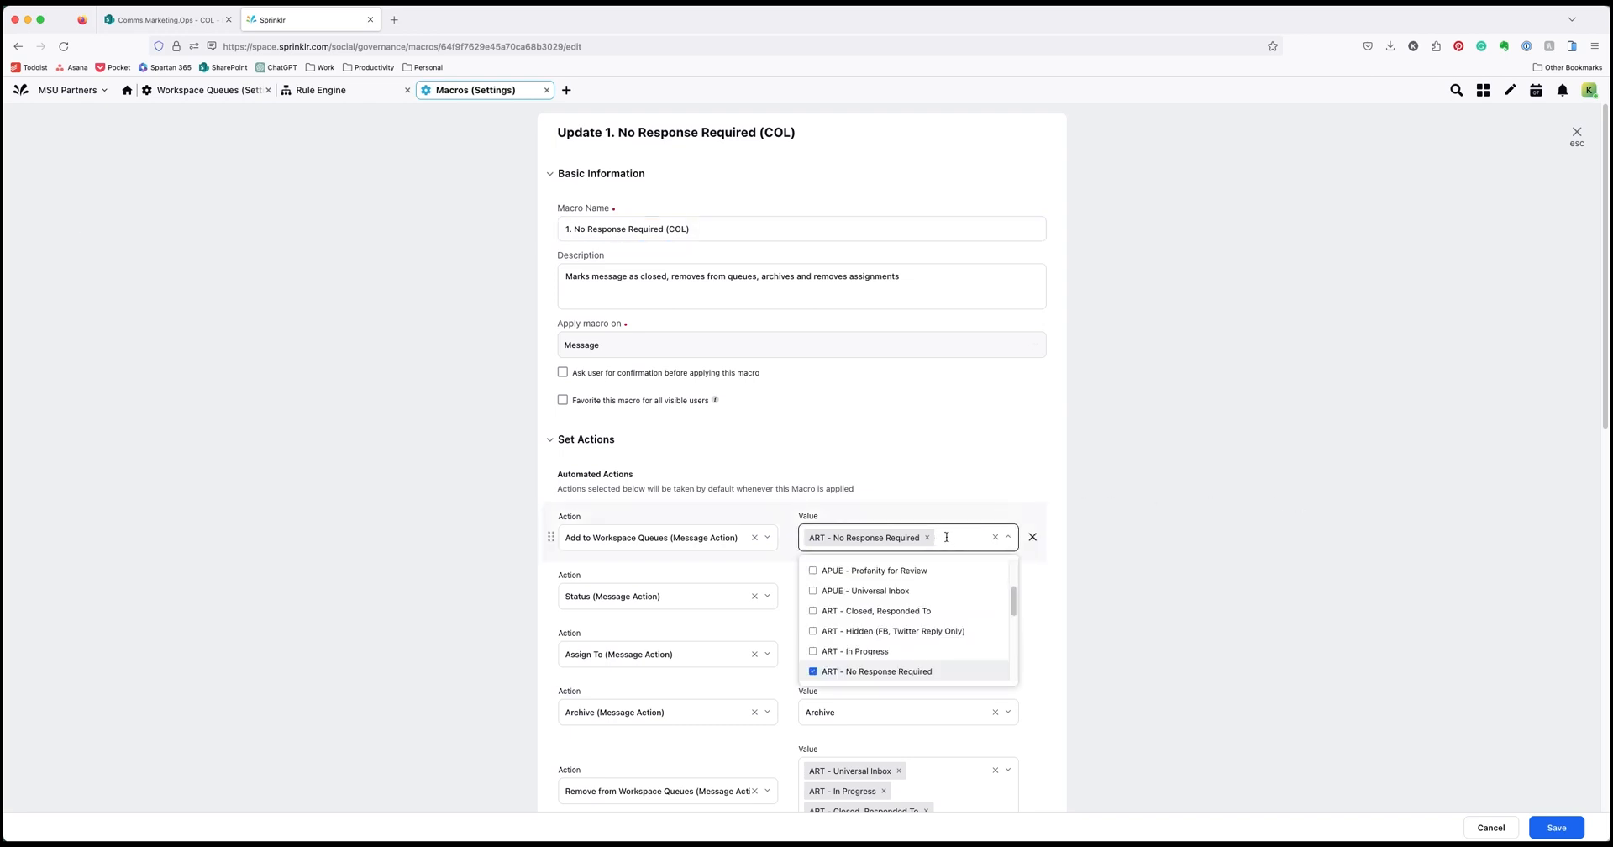
type("COL -")
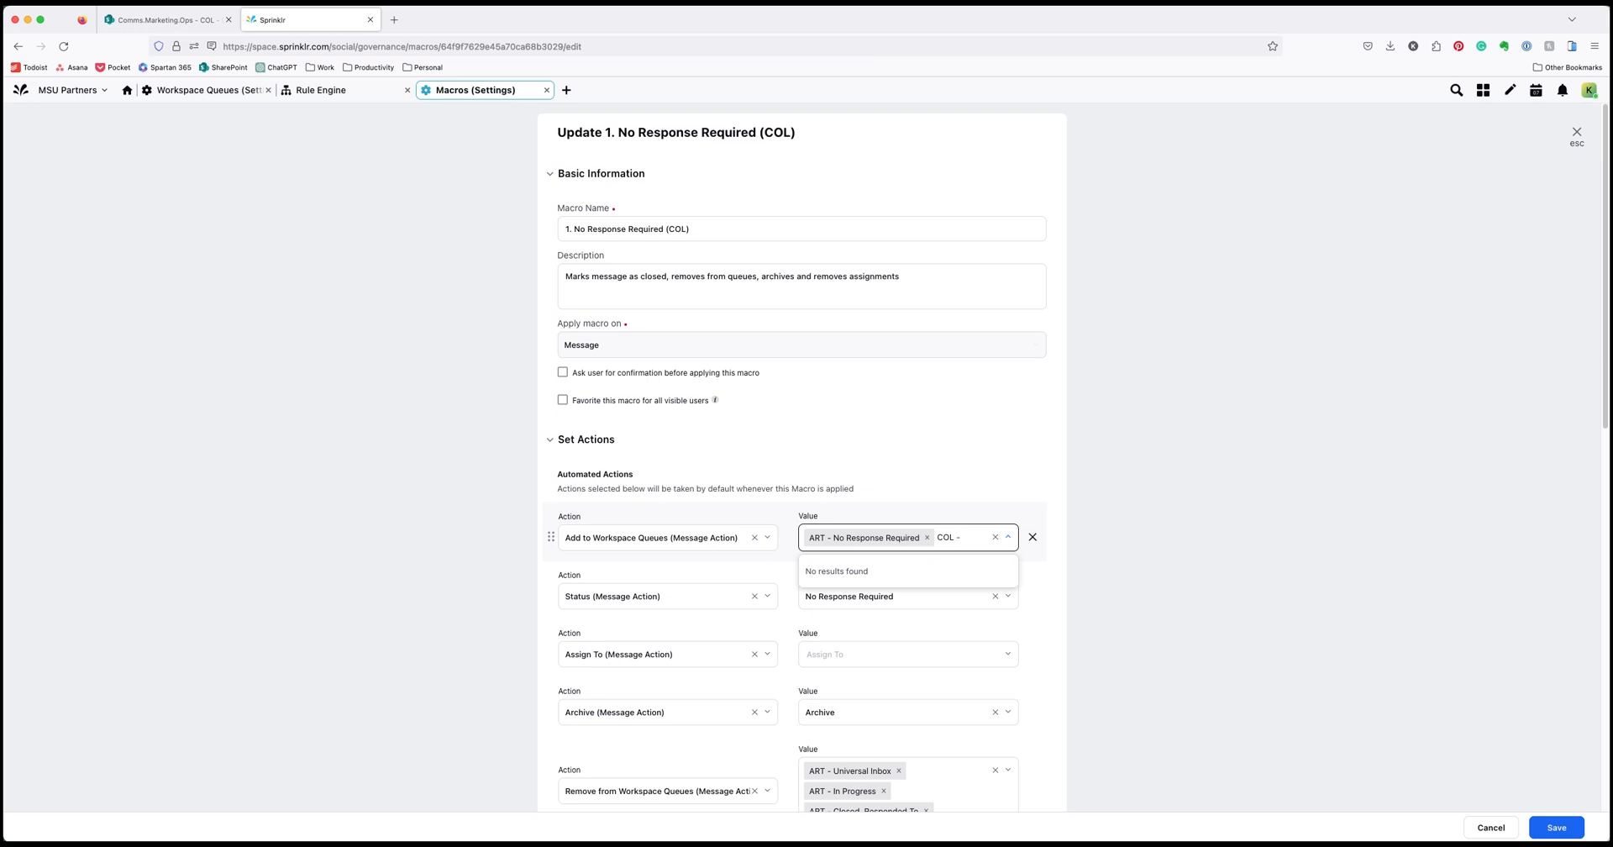
key("BackSpace")
key("BackSpace")
key("BackSpace")
key("BackSpace")
key("BackSpace")
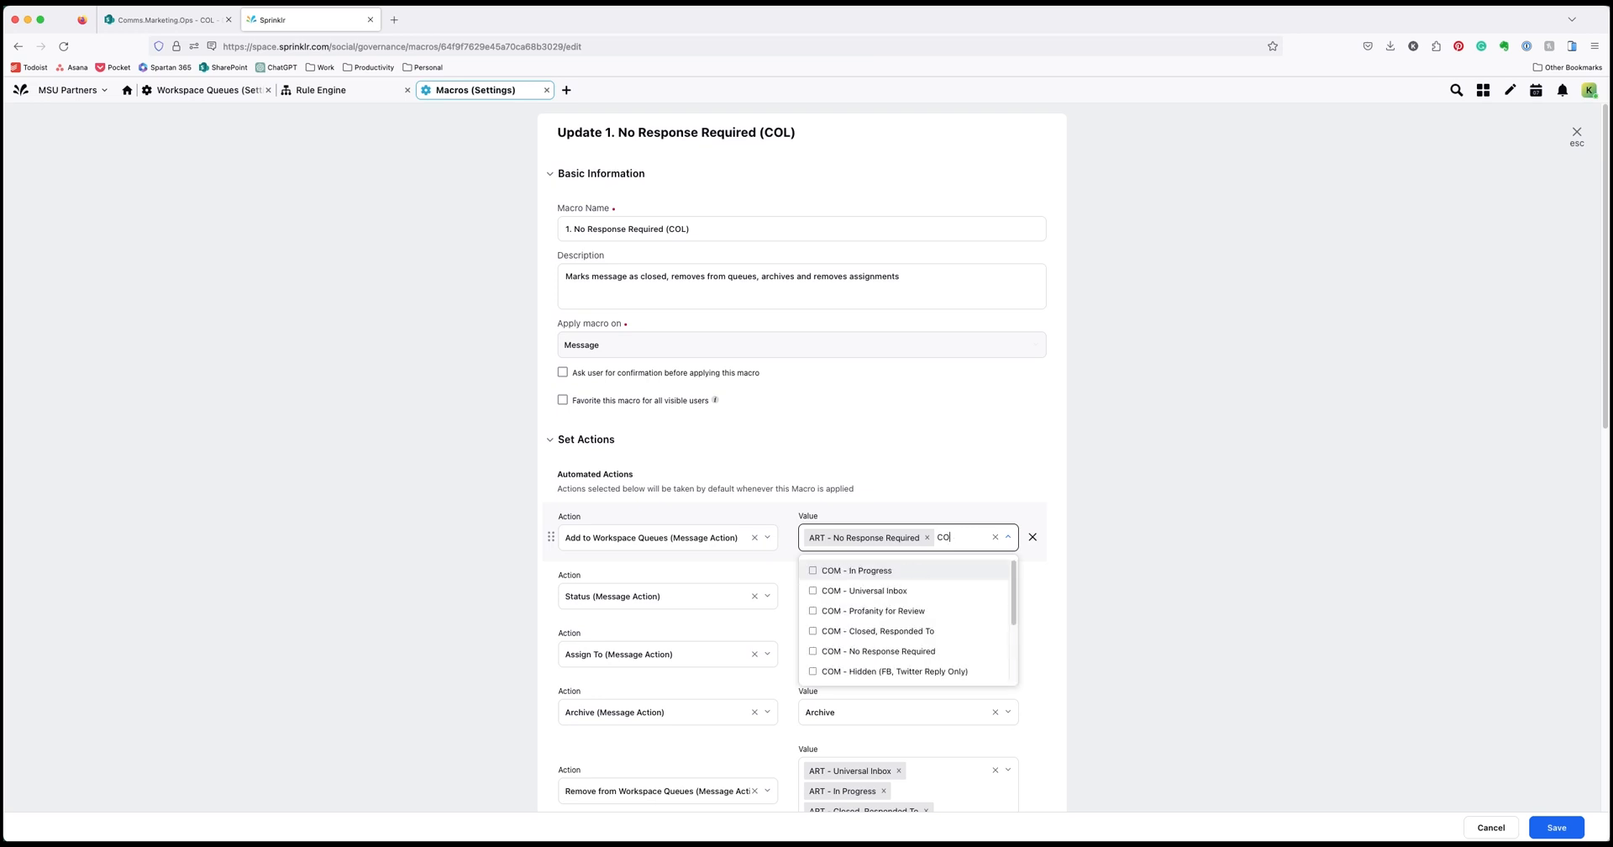
left_click(1301, 567)
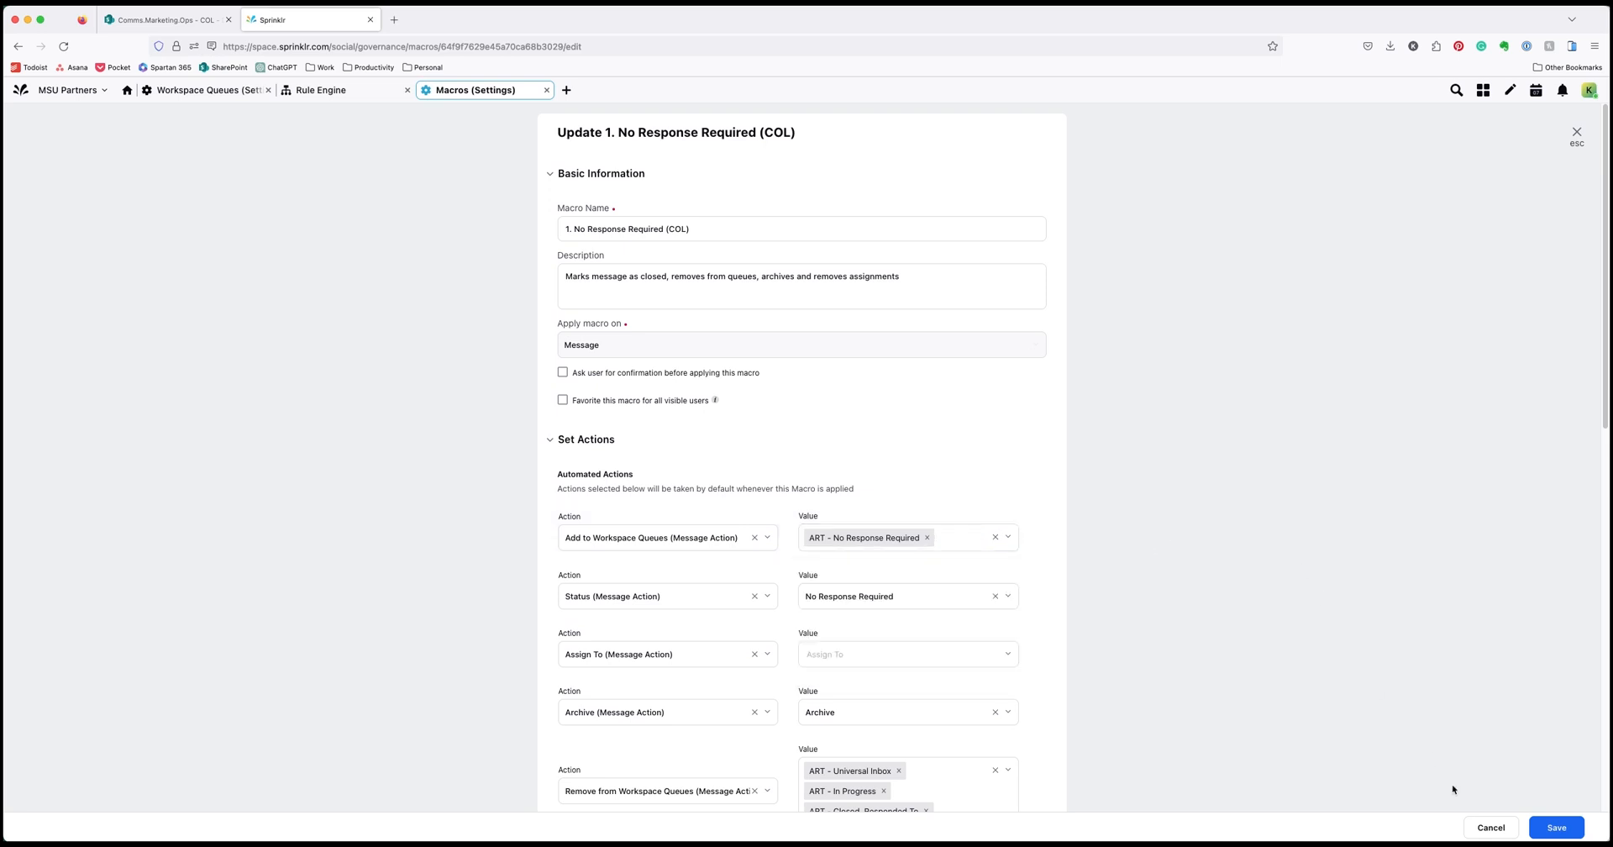
left_click(1491, 827)
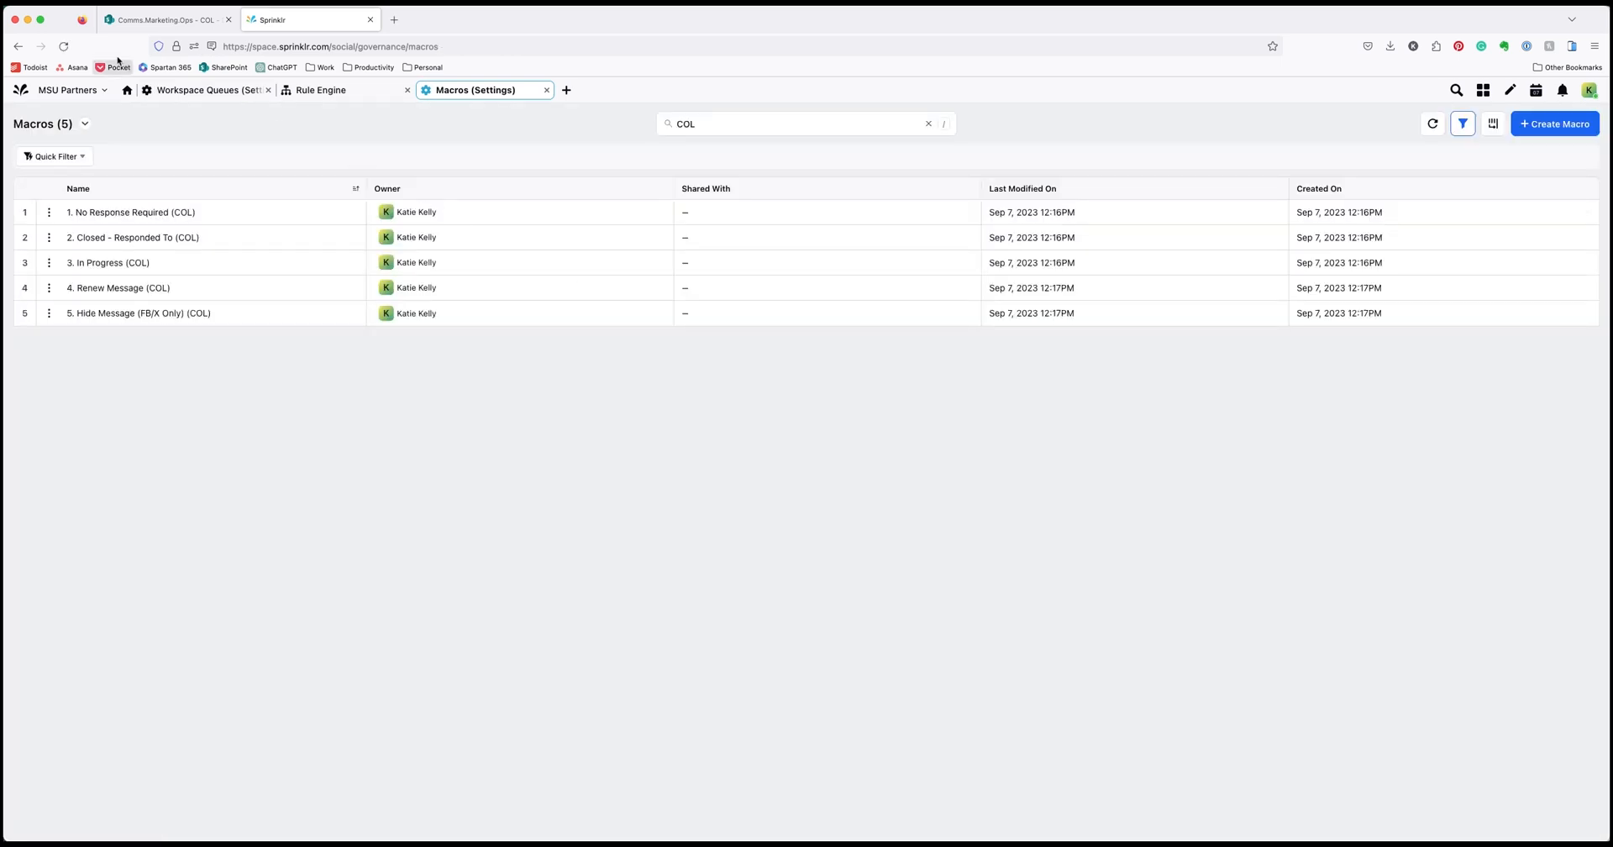
Reload the macro page and make macro "1. No Response Required (COL)" add messages to the COL - No Response Required queue instead of the ART one
left_click(63, 46)
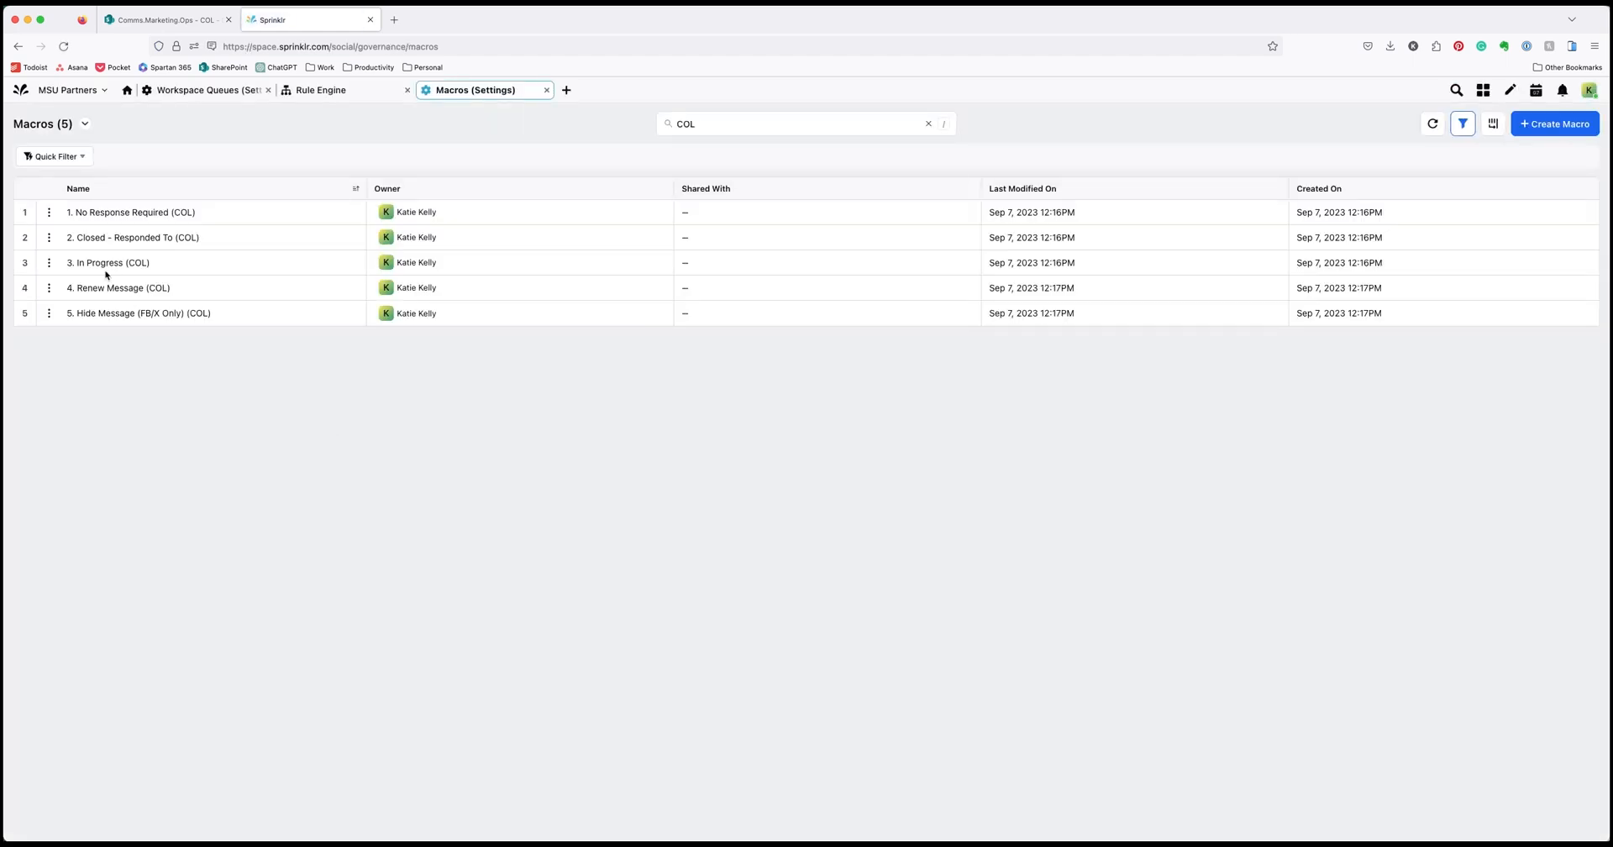
left_click(48, 211)
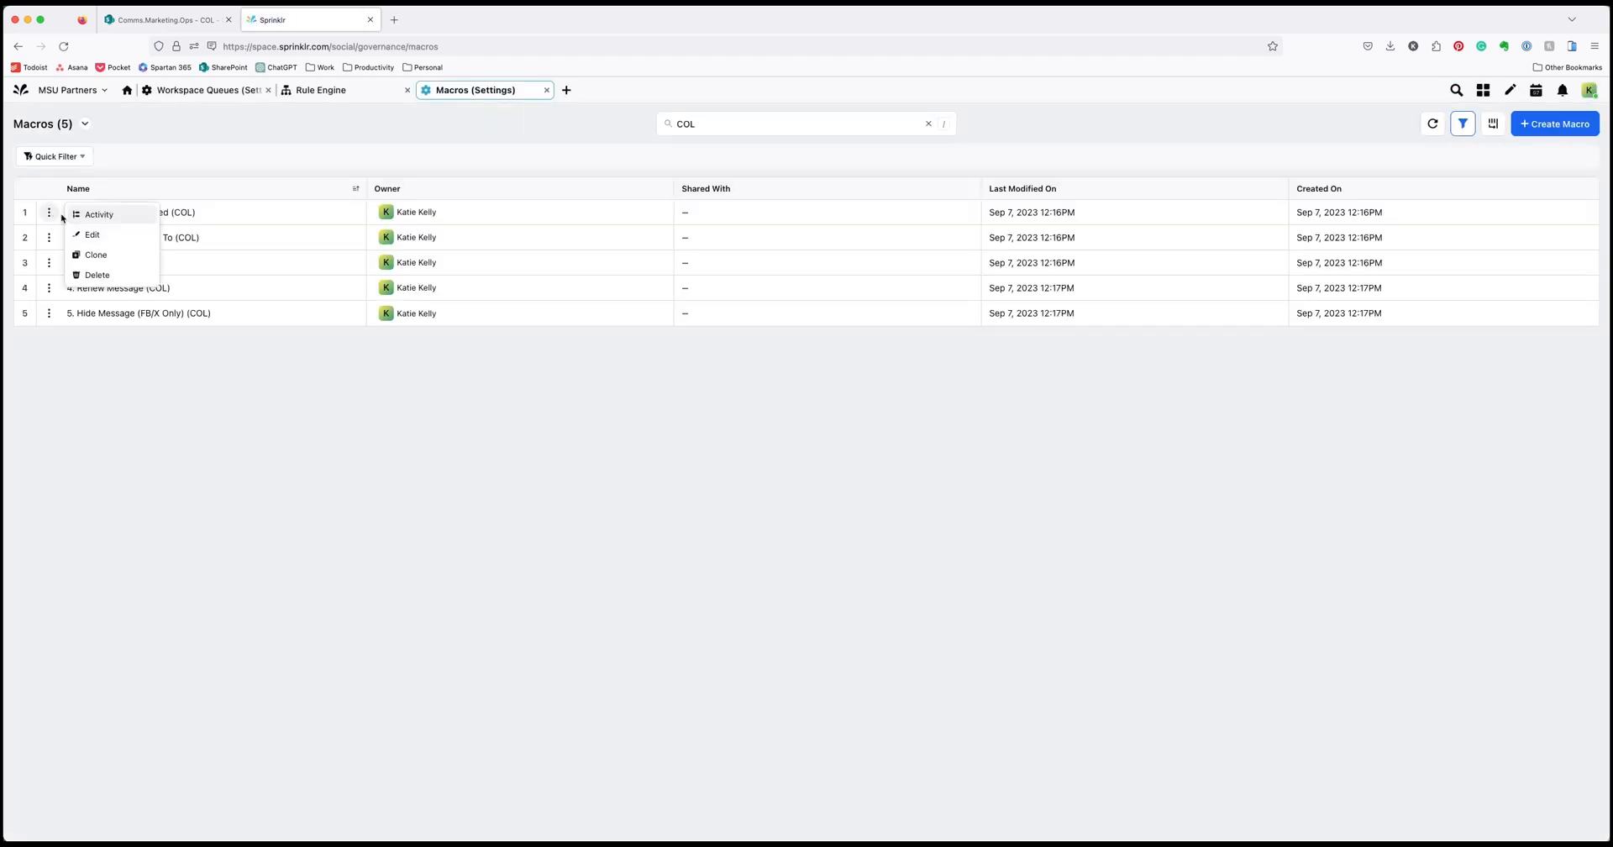
left_click(93, 241)
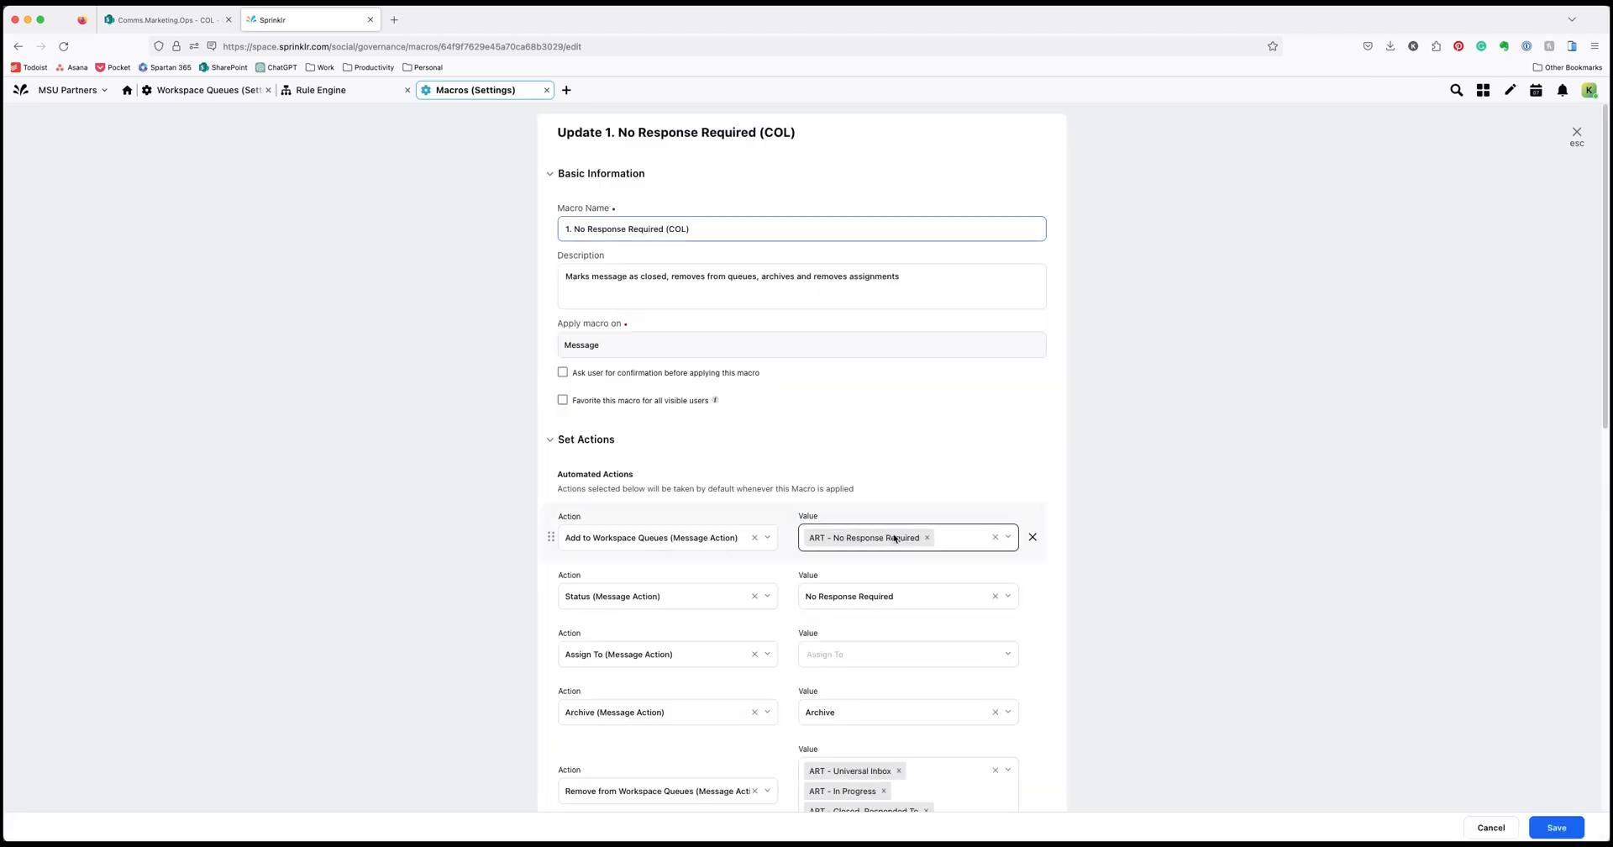
left_click(951, 535)
type("COL")
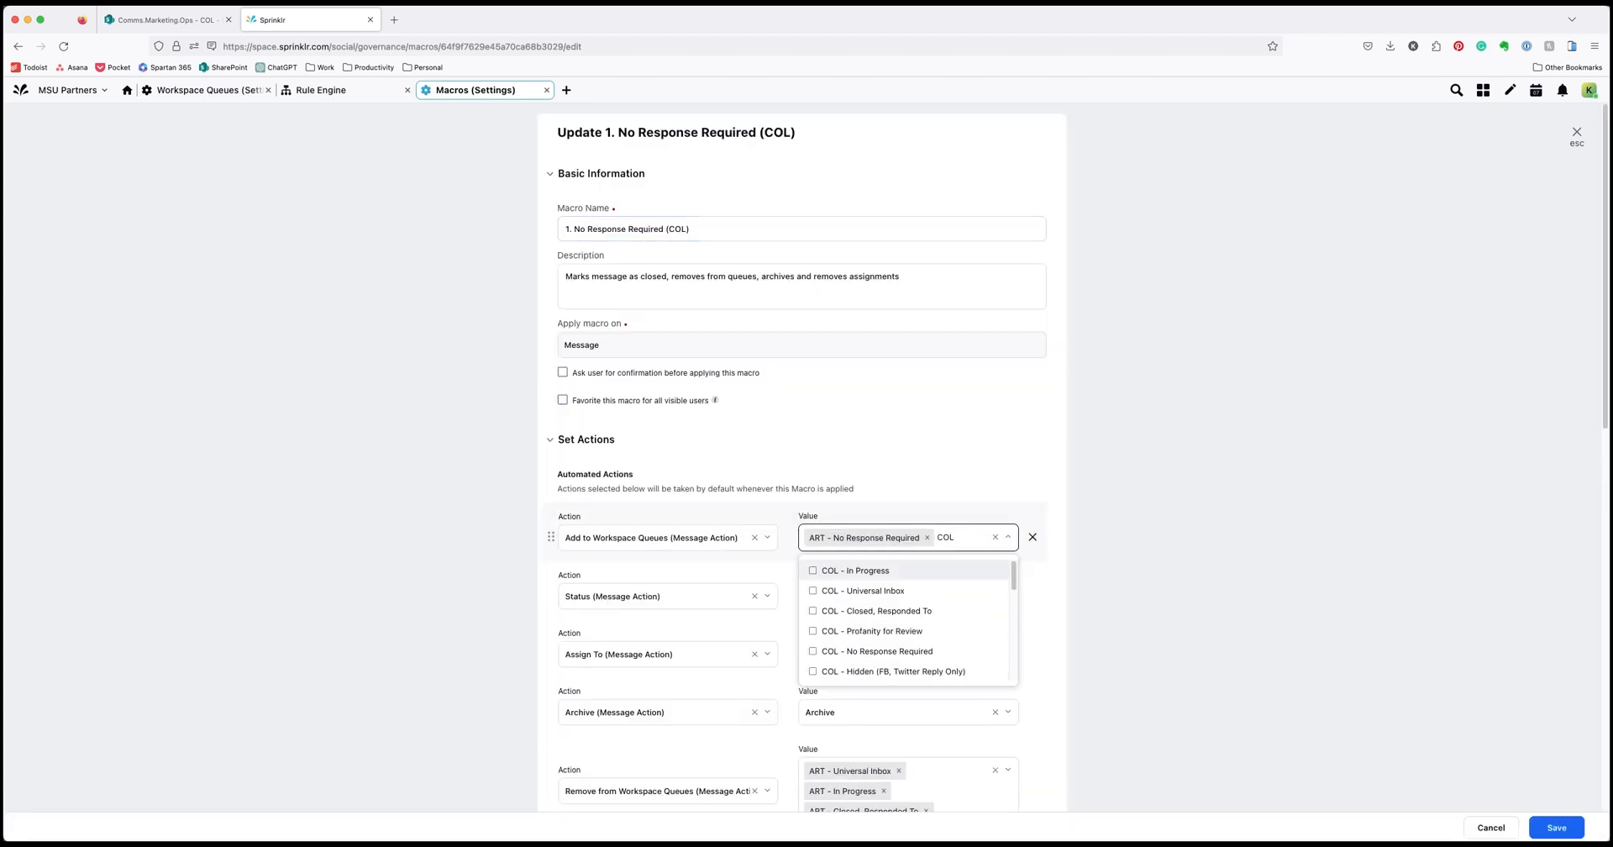
left_click(840, 652)
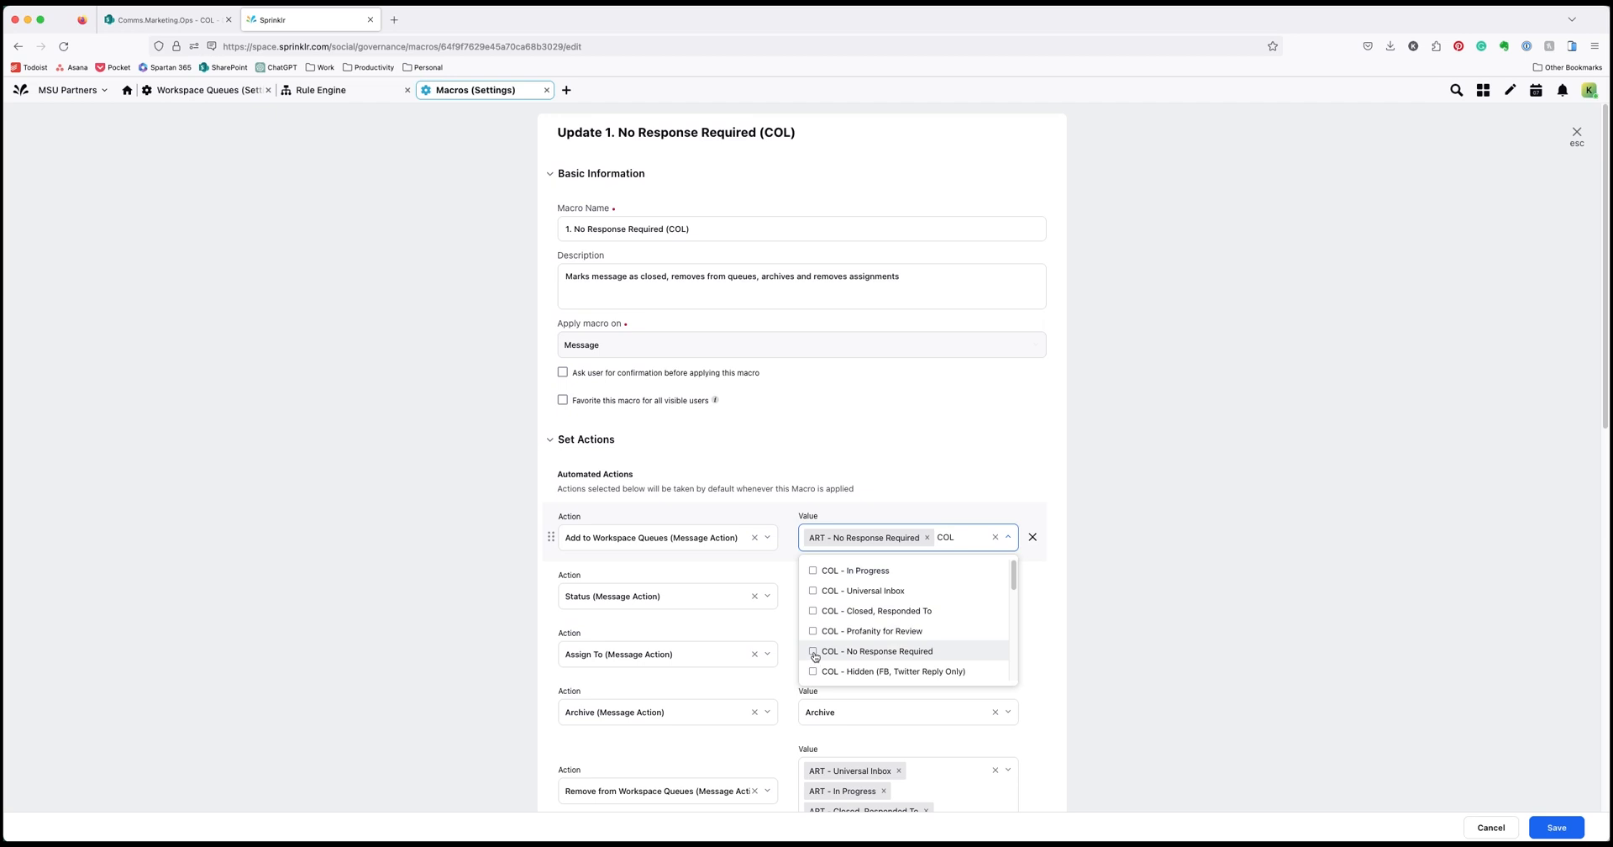
left_click(926, 537)
left_click(1141, 577)
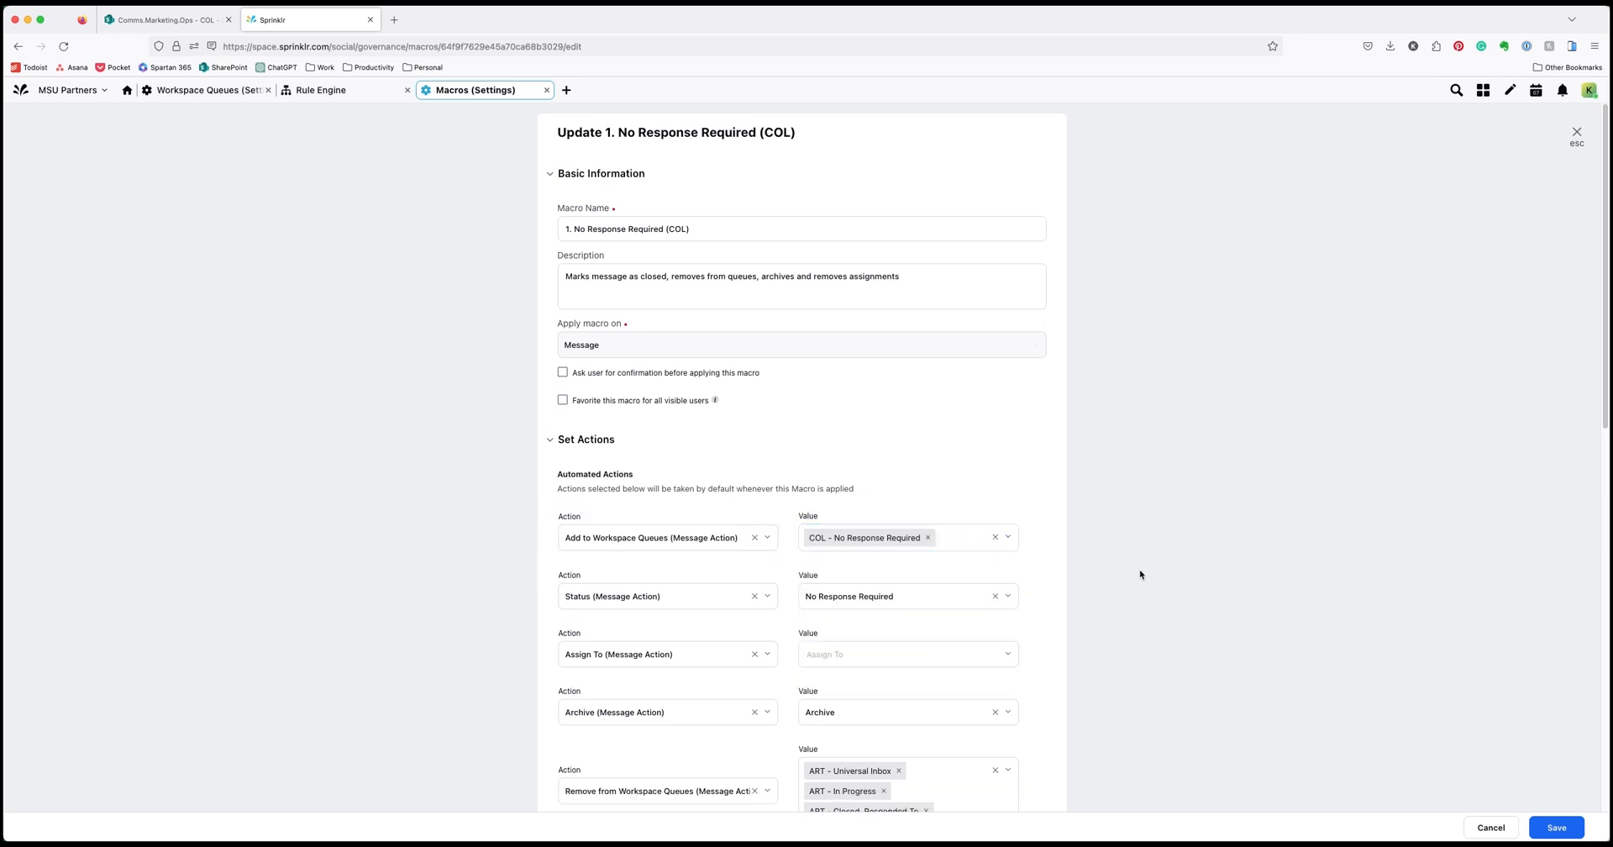
Add COL - Universal Inbox, COL - In Progress and COL - No Response Required to the macro's Remove from Workspace Queues action
scroll(1043, 588, "down", 2)
scroll(1042, 588, "down", 4)
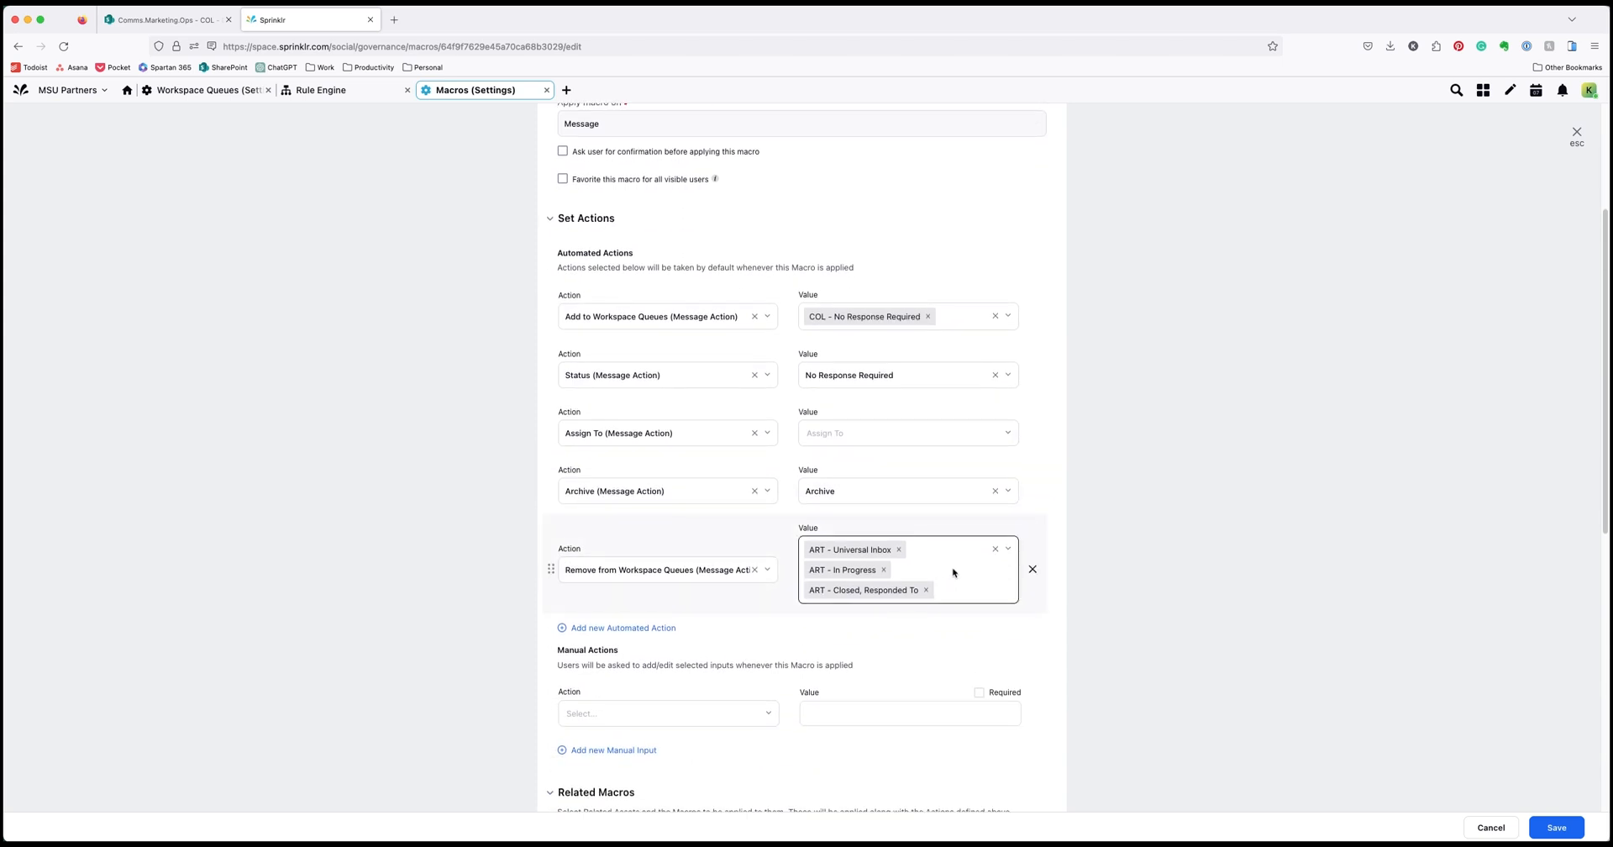
left_click(953, 571)
type("COL")
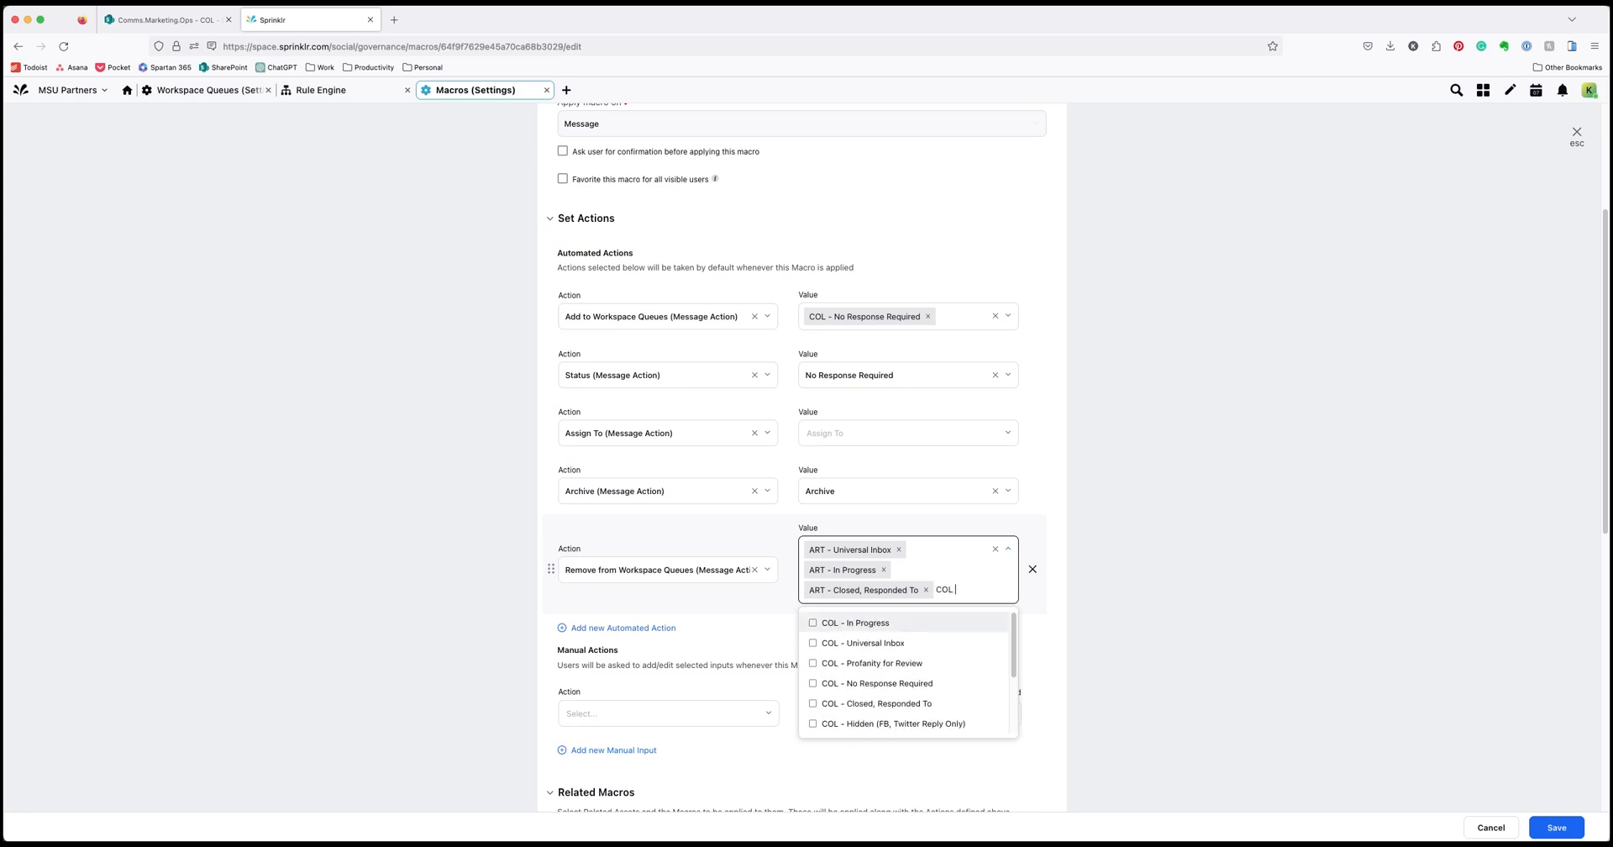
left_click(884, 647)
left_click(879, 632)
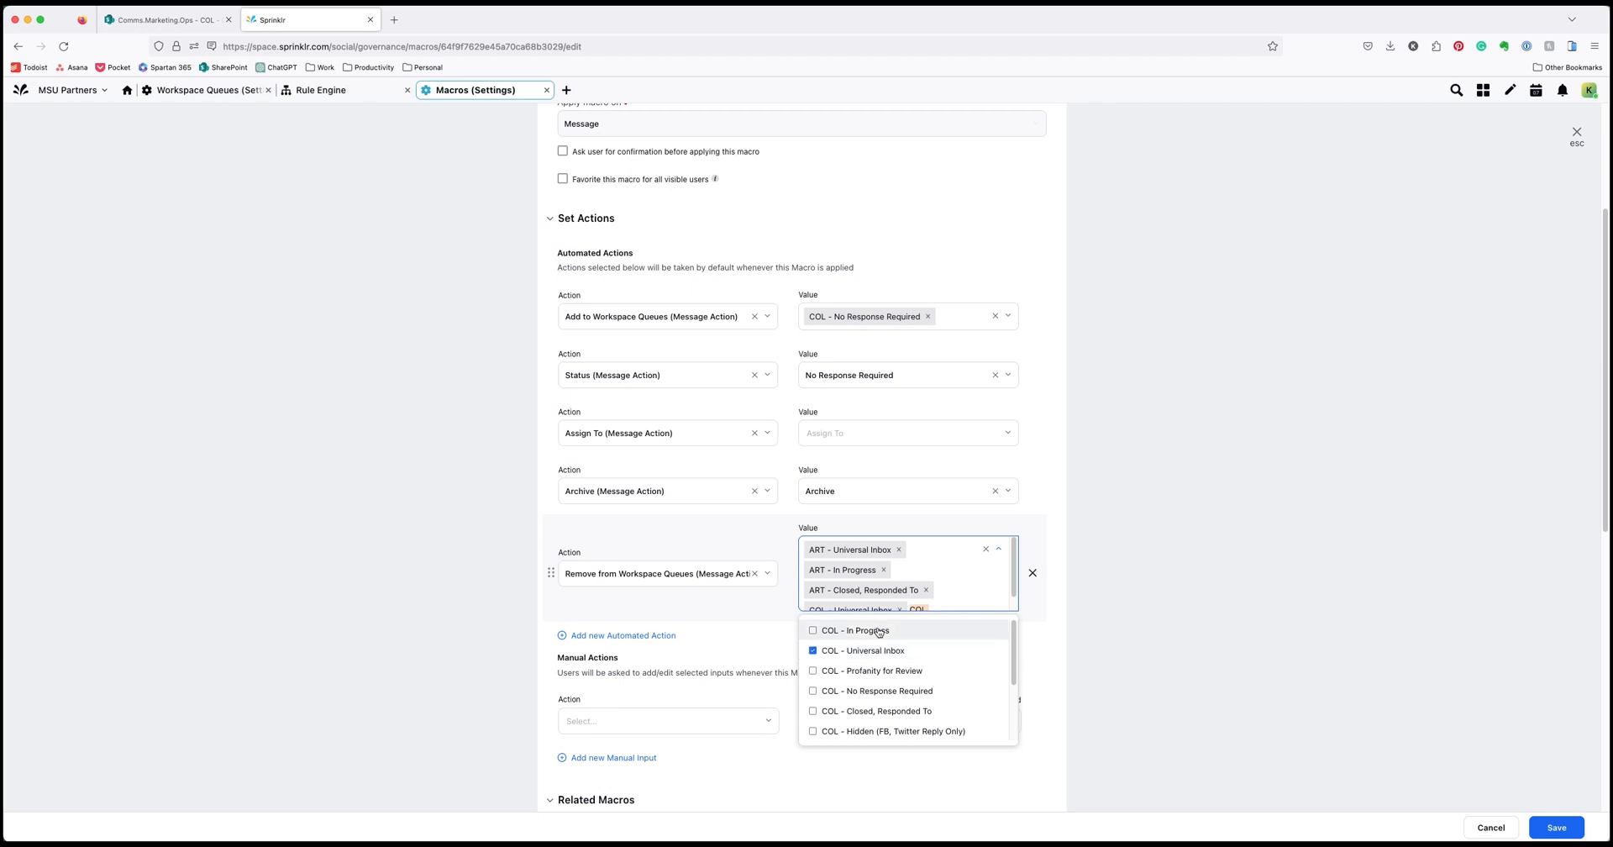
left_click(884, 696)
Take the ART - Universal Inbox, ART - In Progress and ART - Closed, Responded To queues out of the Remove from Workspace Queues action
left_click(901, 551)
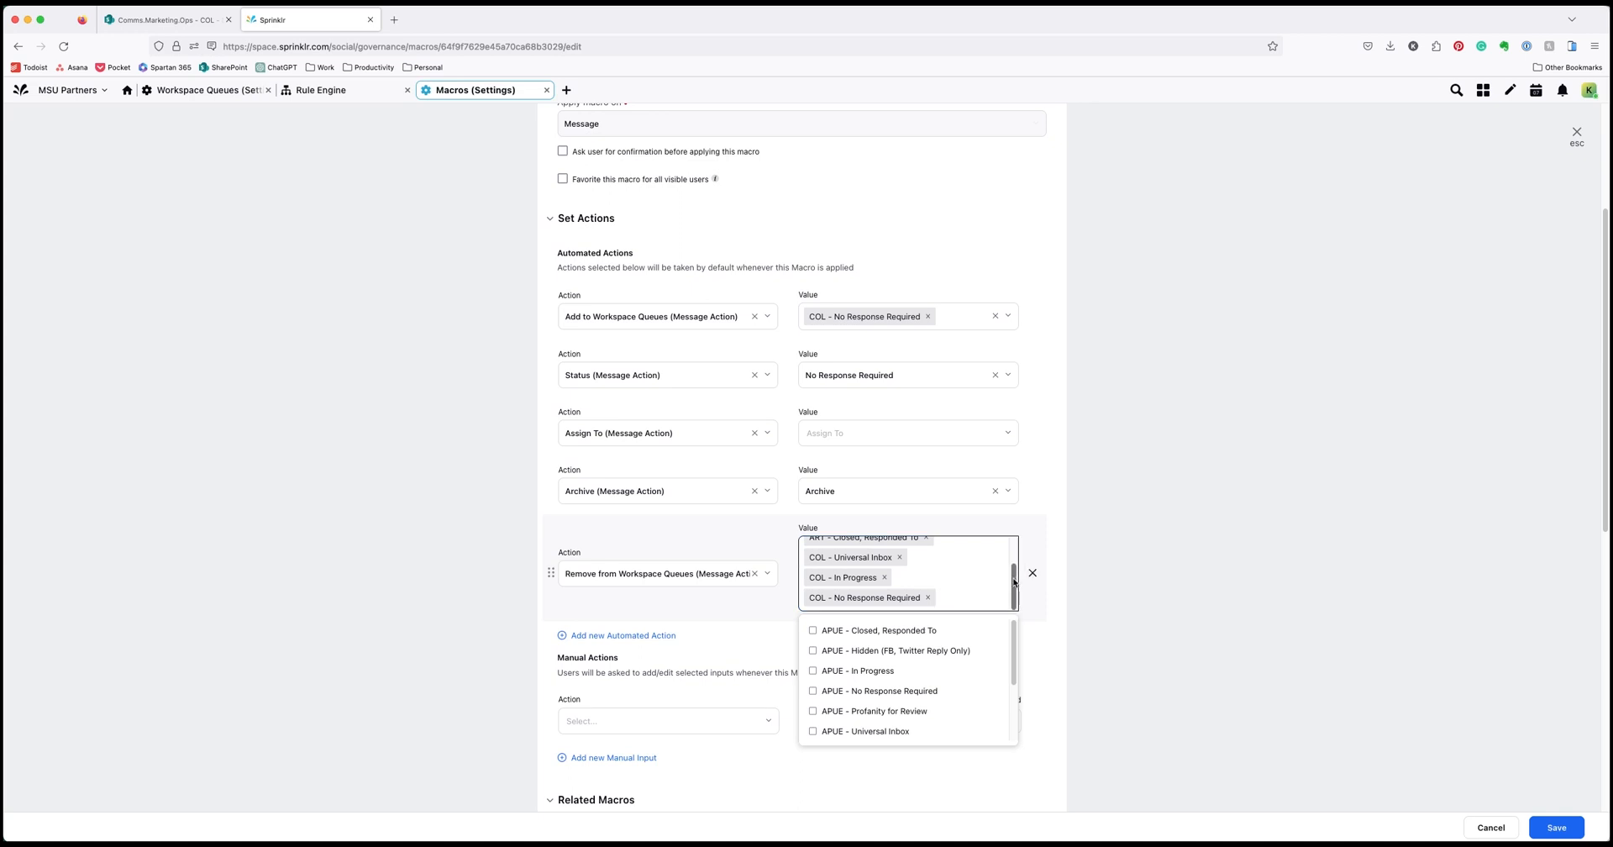
left_click_drag(1013, 581, 1012, 544)
left_click(885, 551)
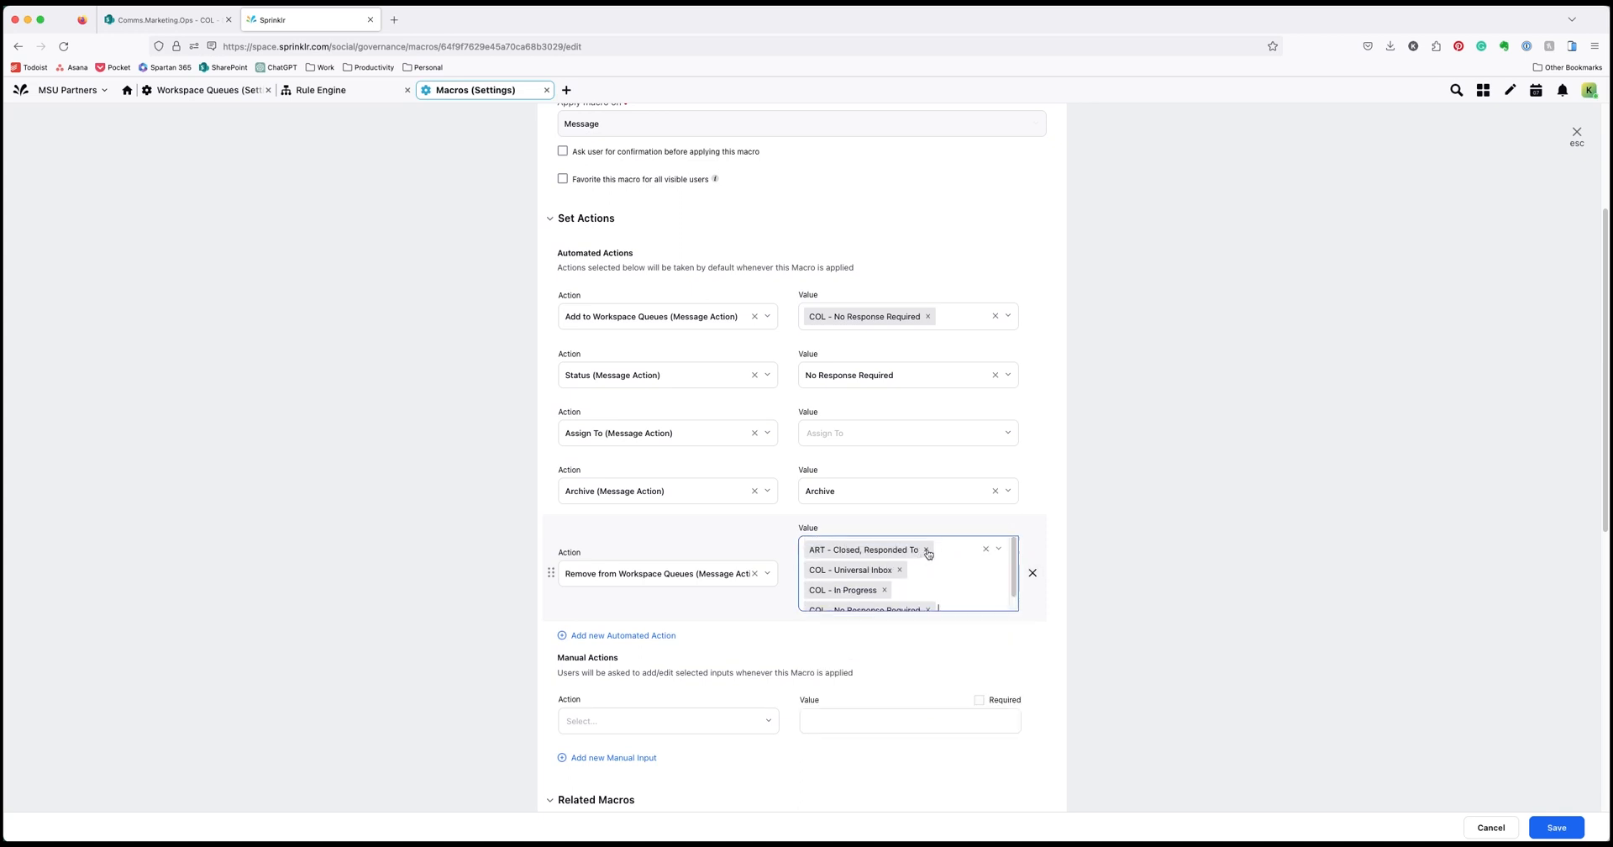
left_click(927, 550)
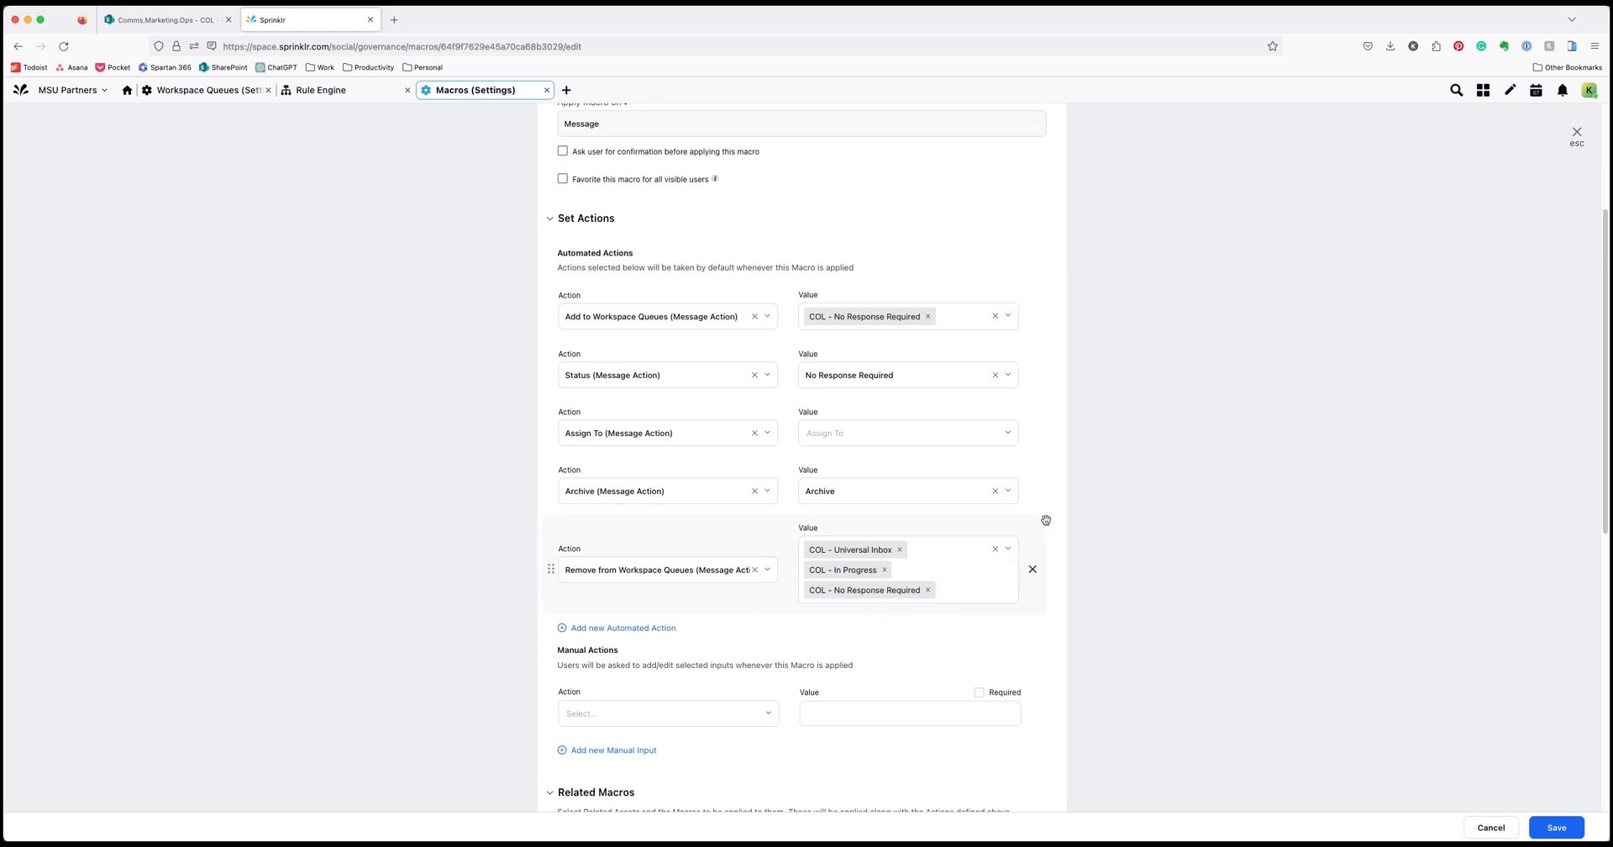
Share the No Response Required macro with the Demo College (COL) user group and save it
scroll(1045, 520, "up", 2)
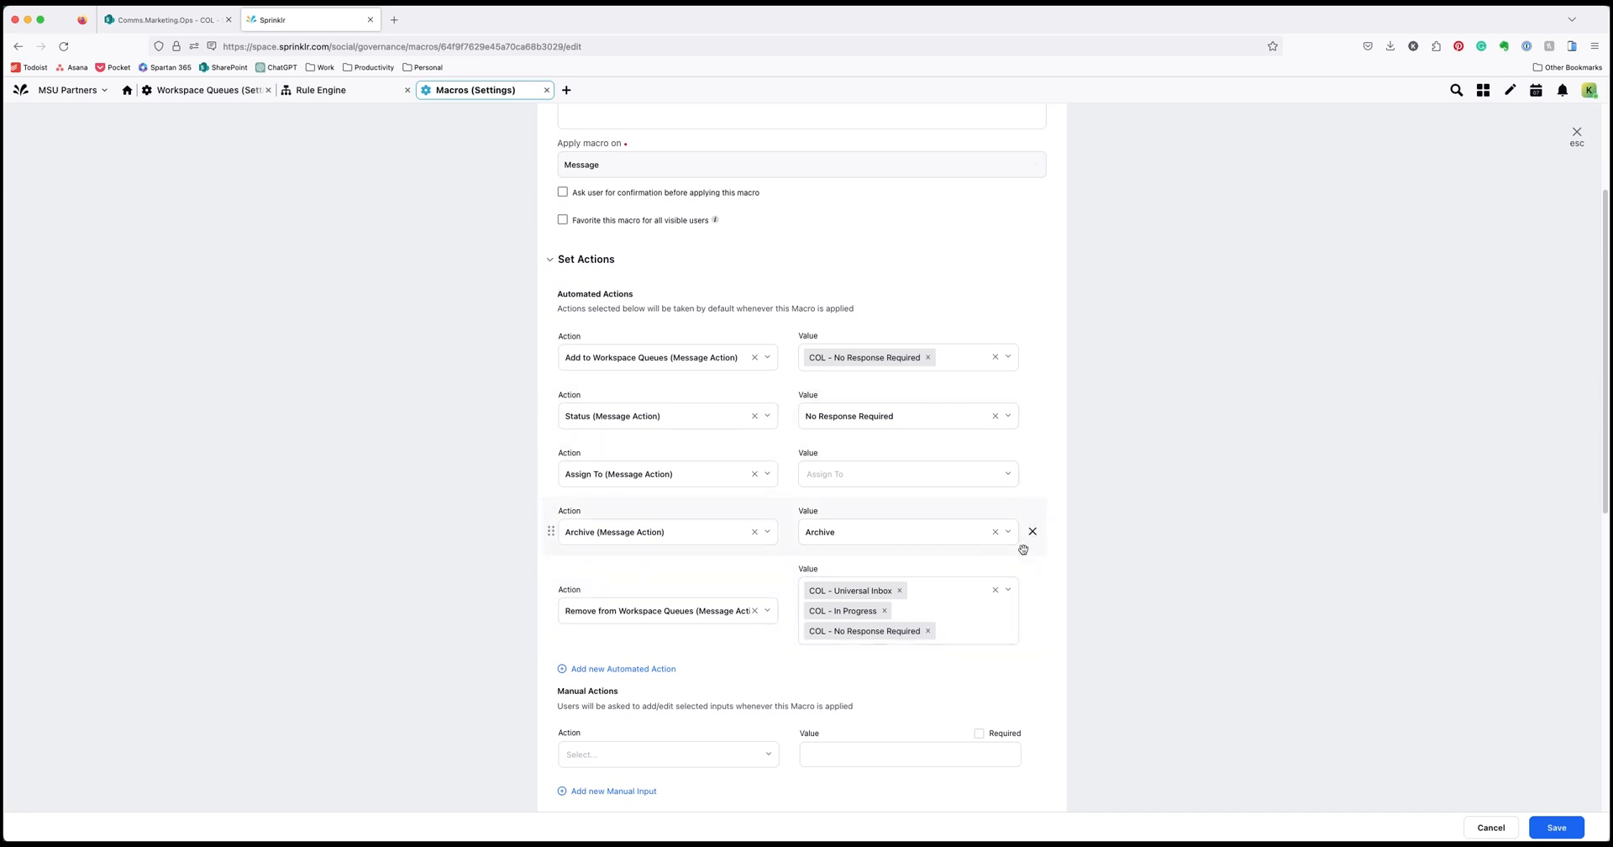
scroll(1023, 549, "down", 3)
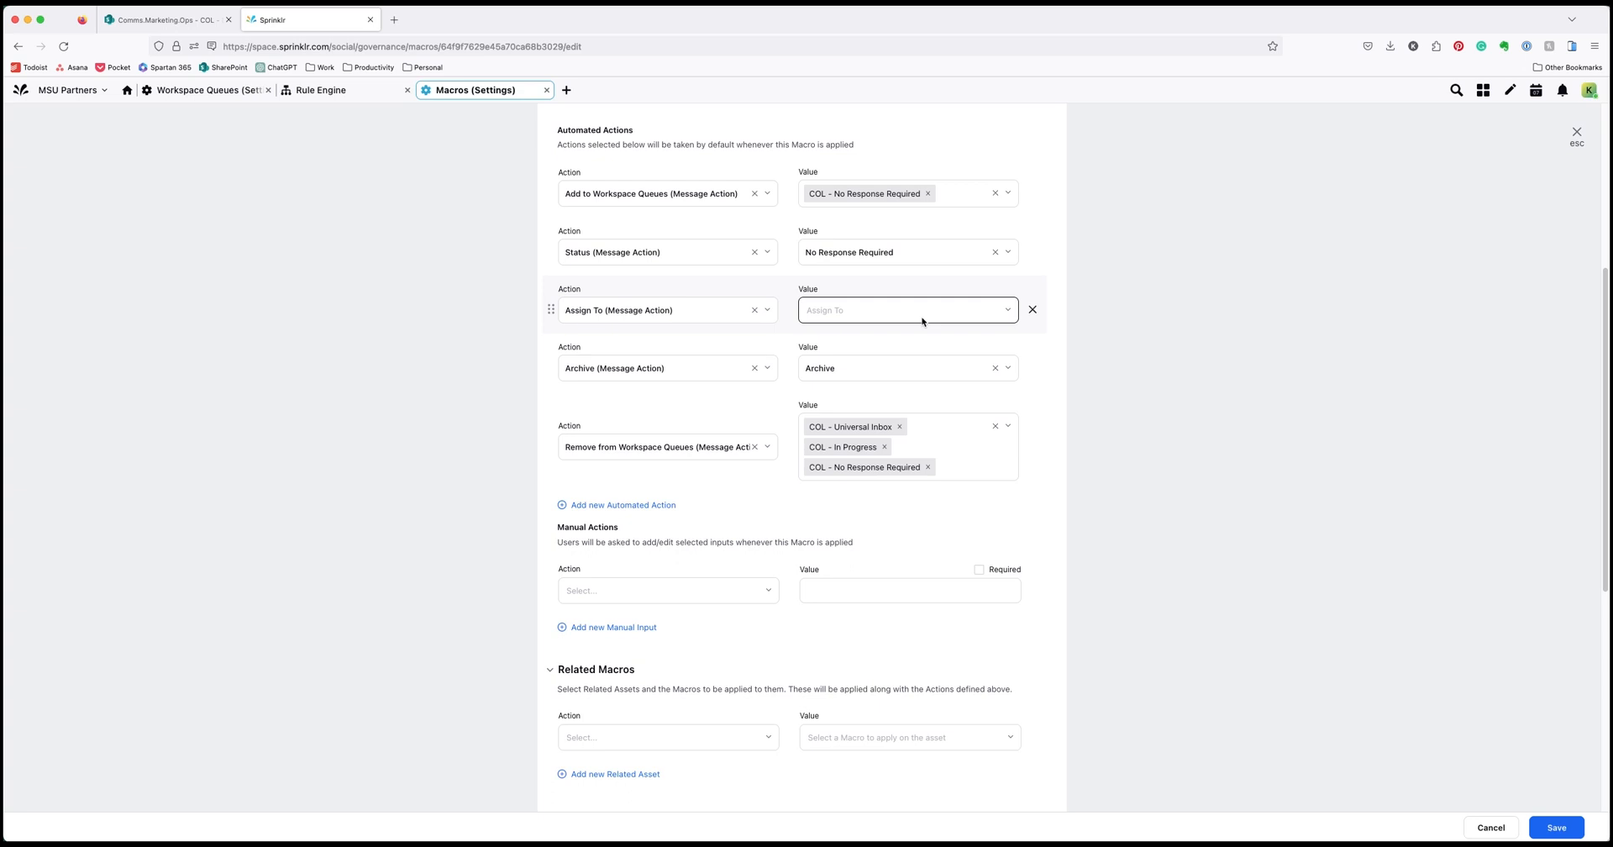
scroll(921, 321, "down", 8)
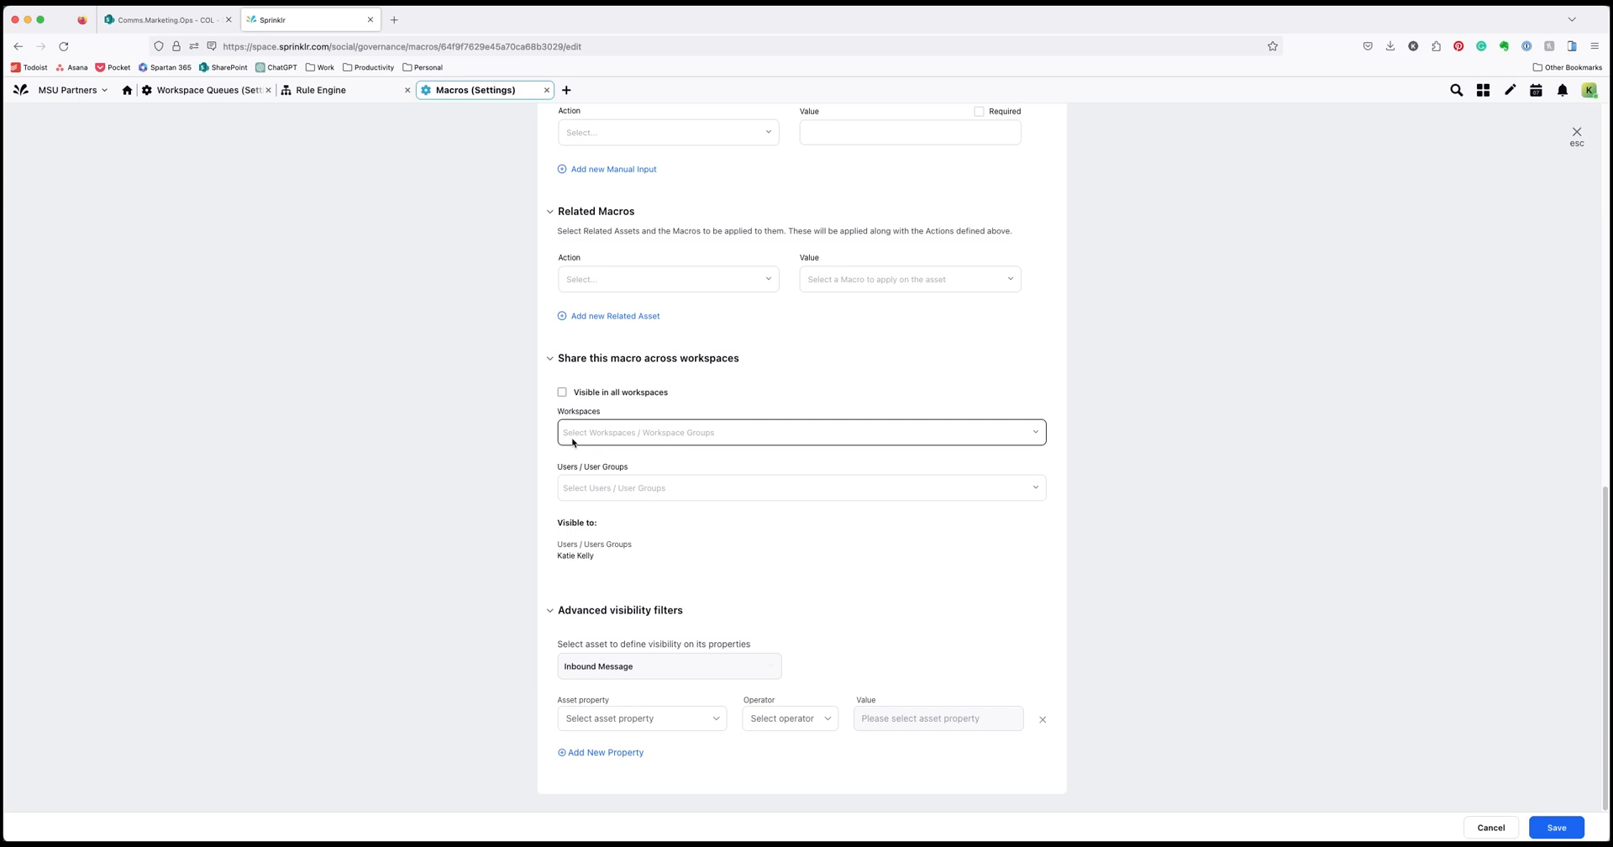
left_click(608, 491)
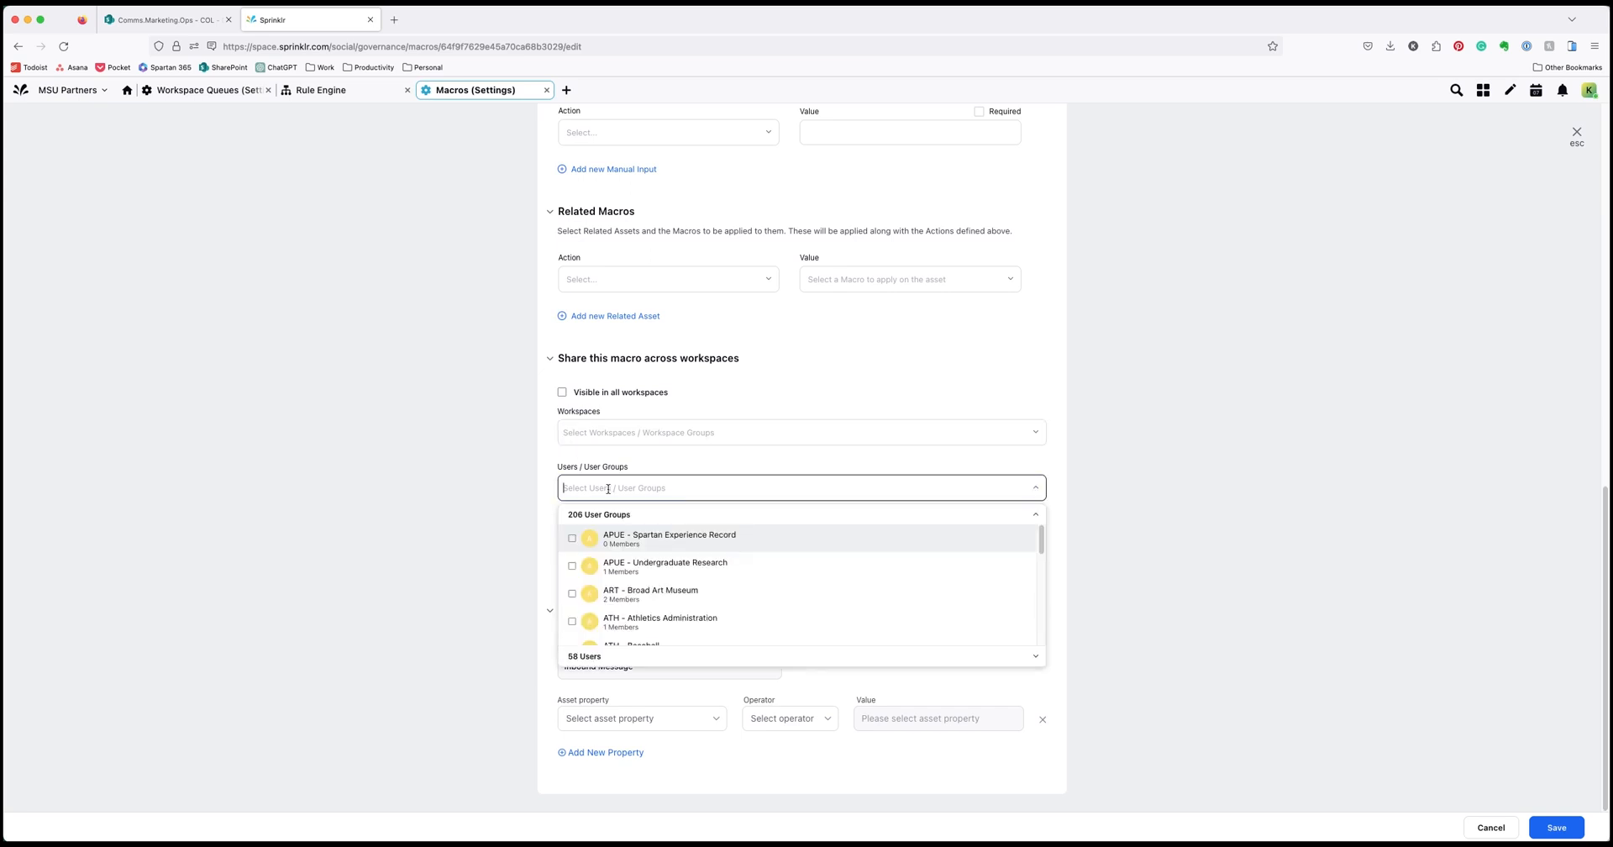
type("COL")
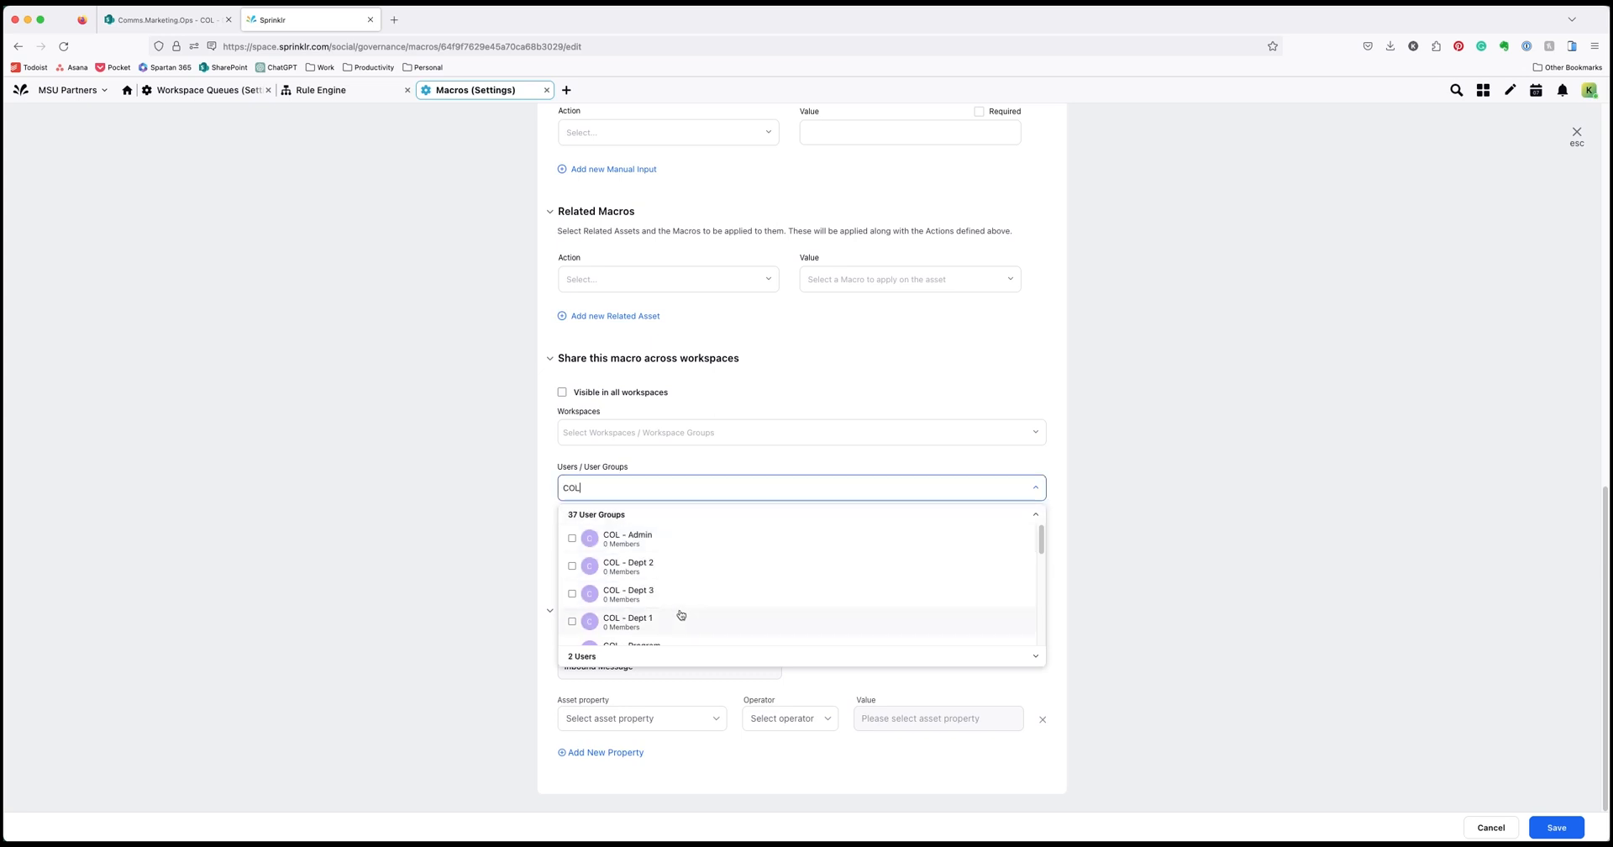
scroll(672, 609, "down", 2)
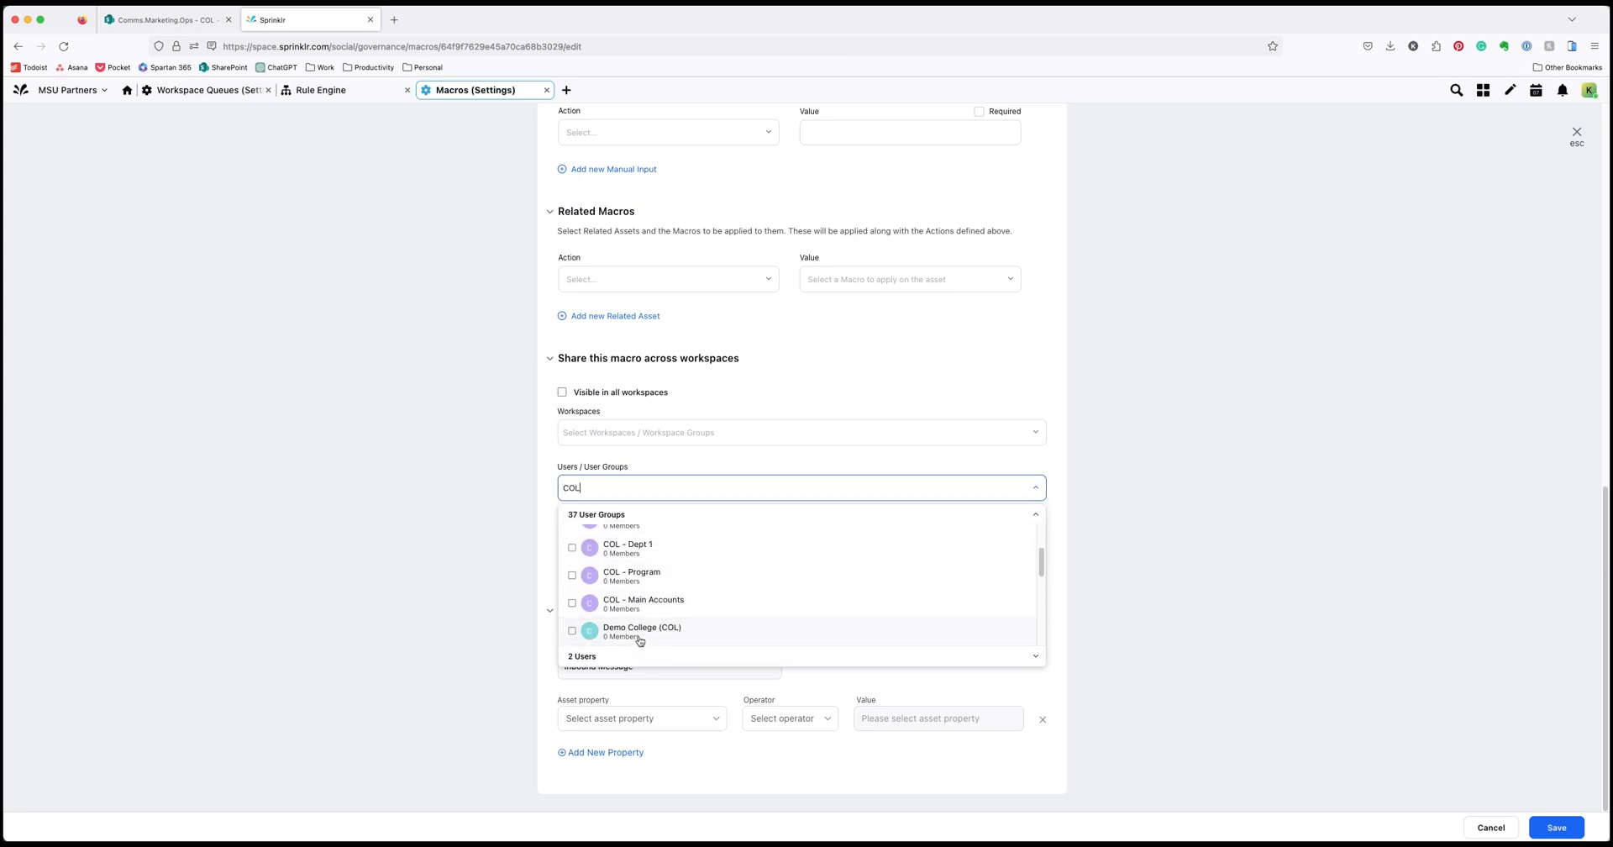
left_click(649, 636)
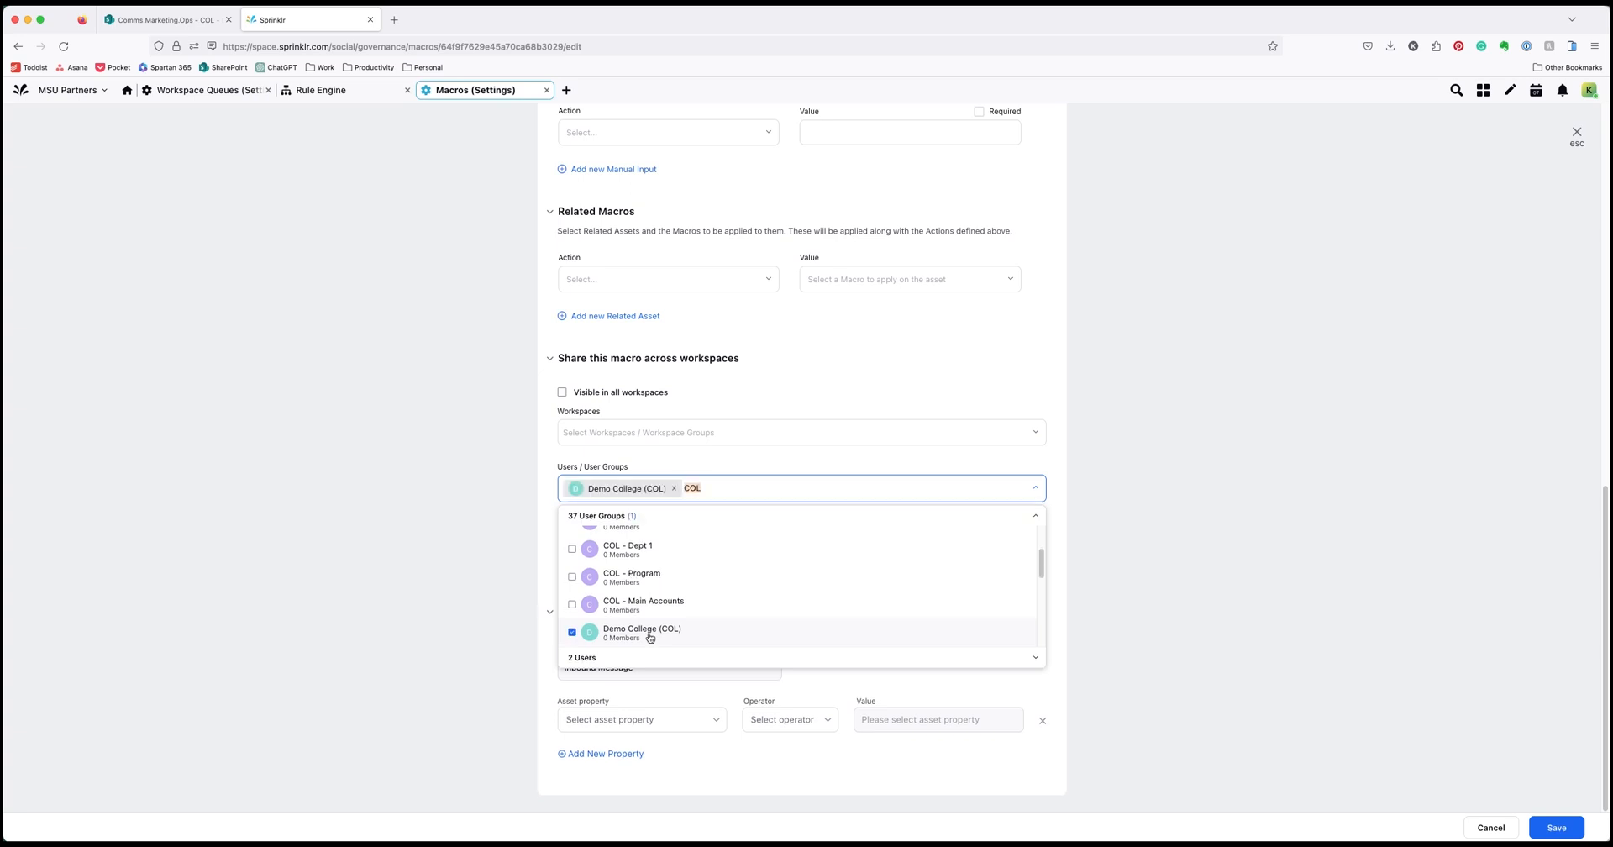
left_click(1294, 525)
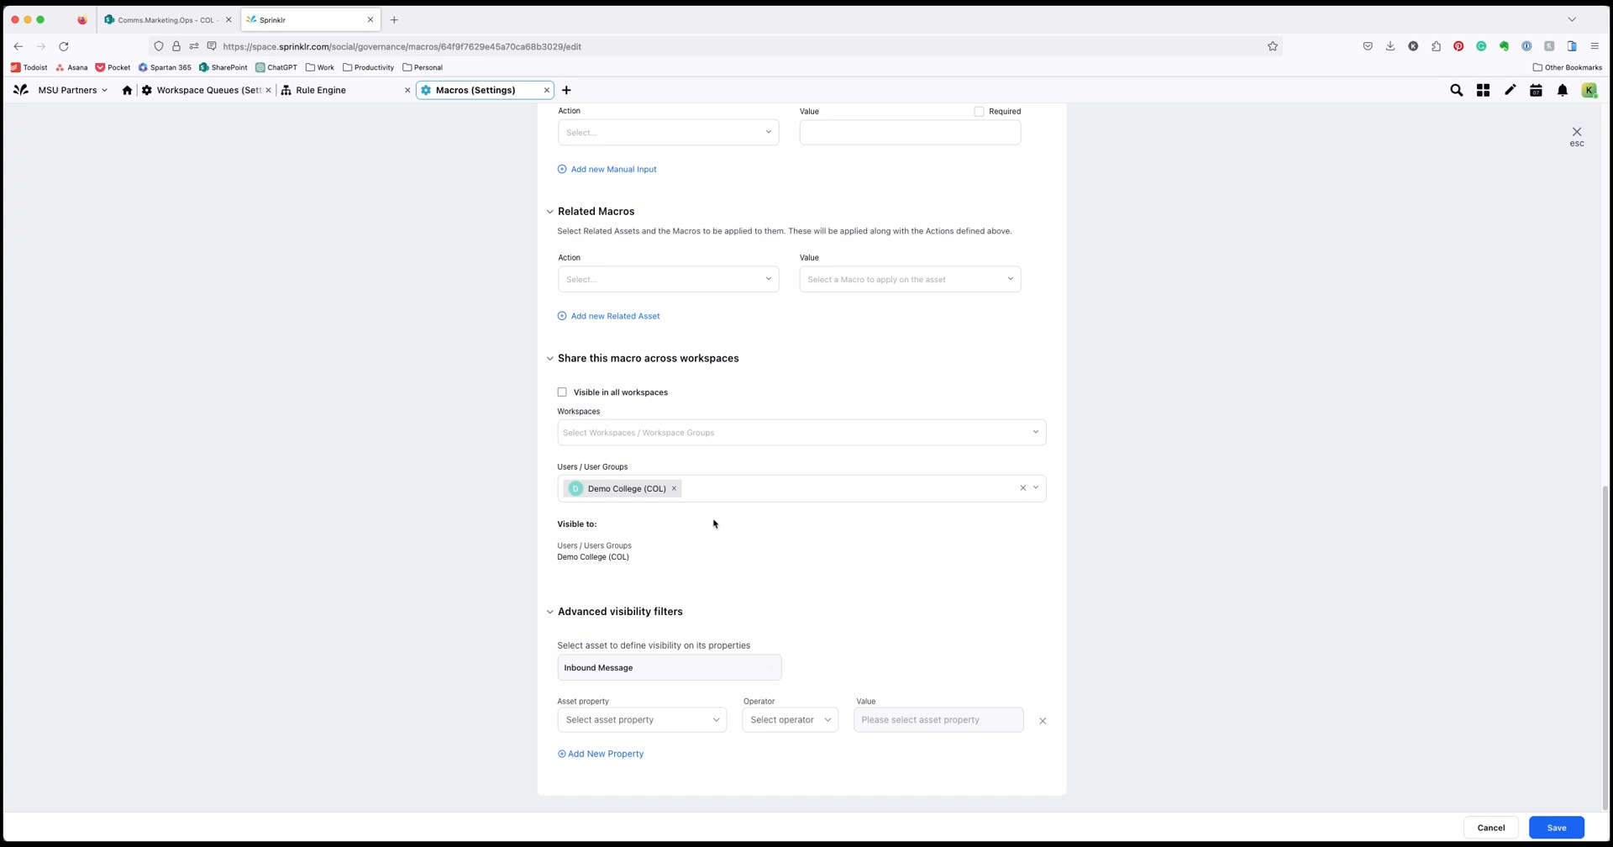
scroll(715, 525, "down", 1)
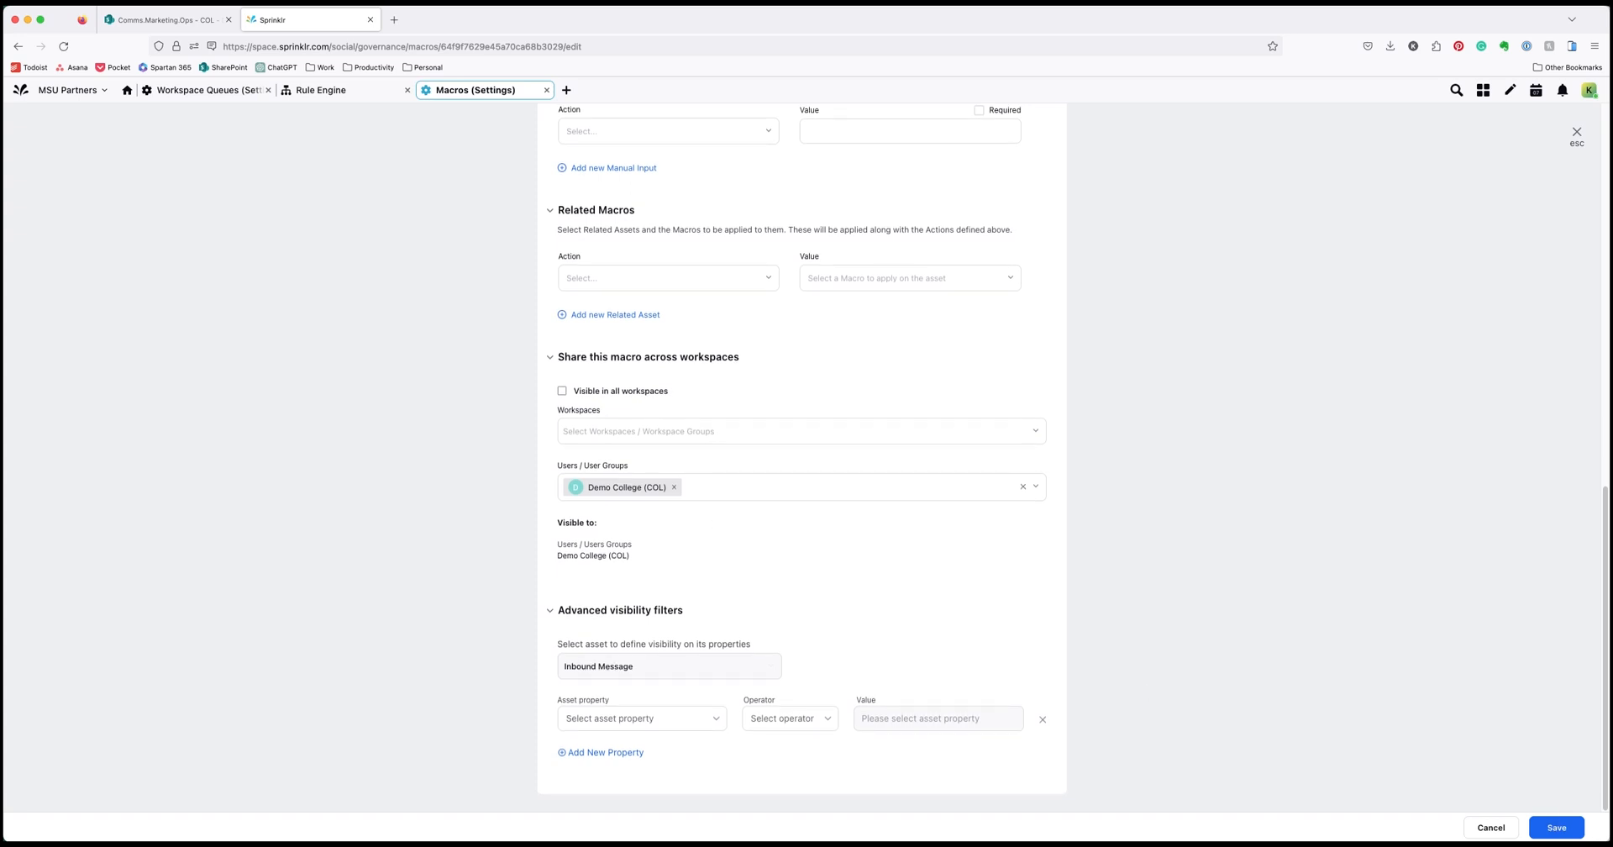
left_click(1555, 828)
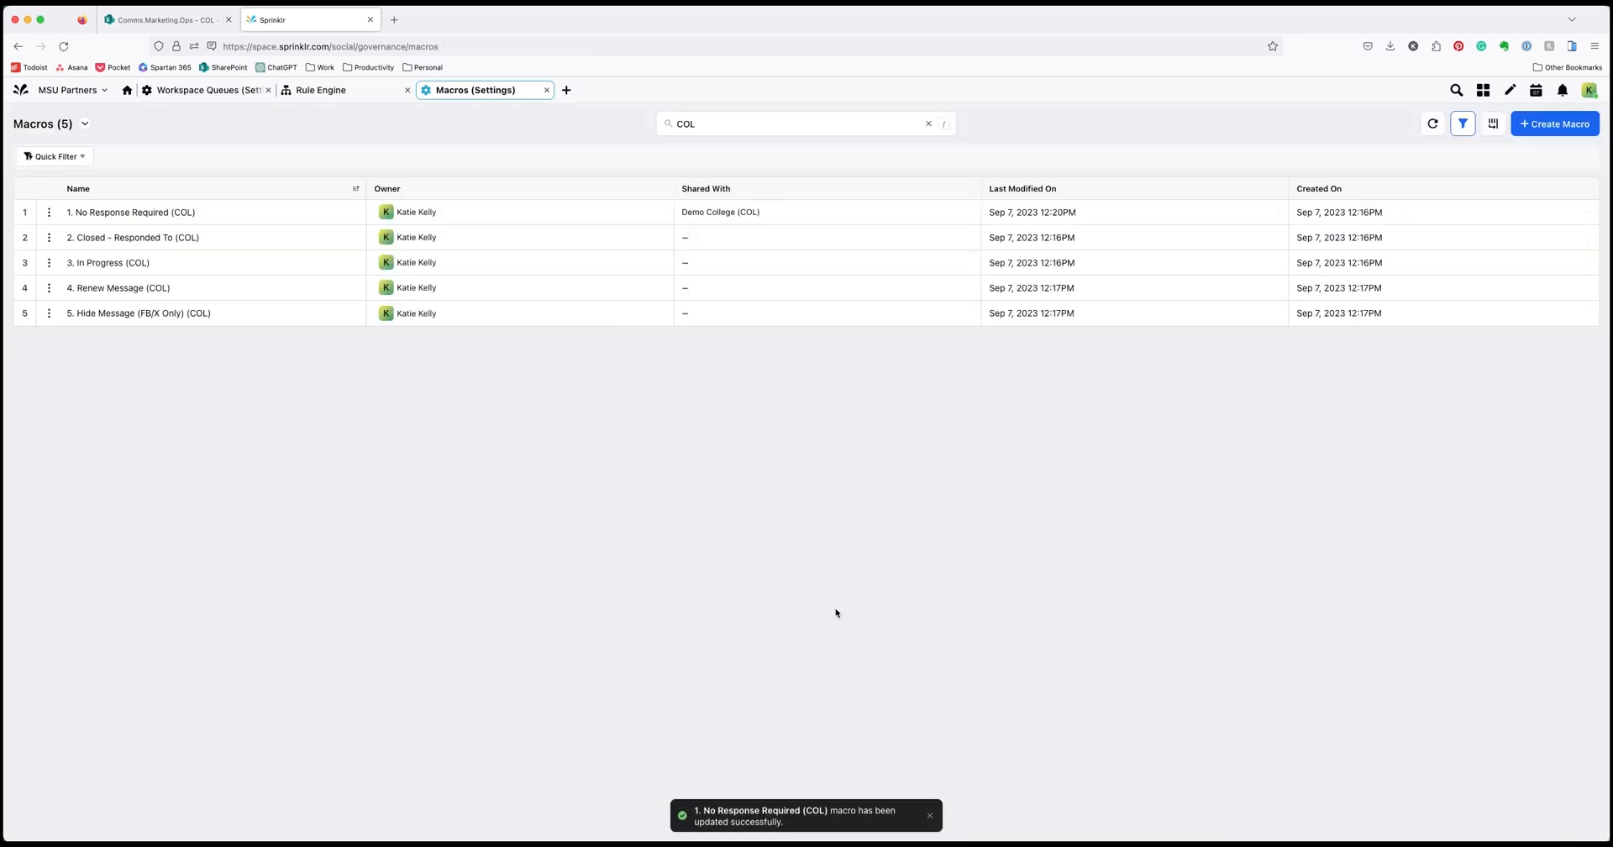
Edit macro "2. Closed - Responded To (COL)" to add messages to the COL - Closed, Responded To queue instead of the ART one
left_click(49, 237)
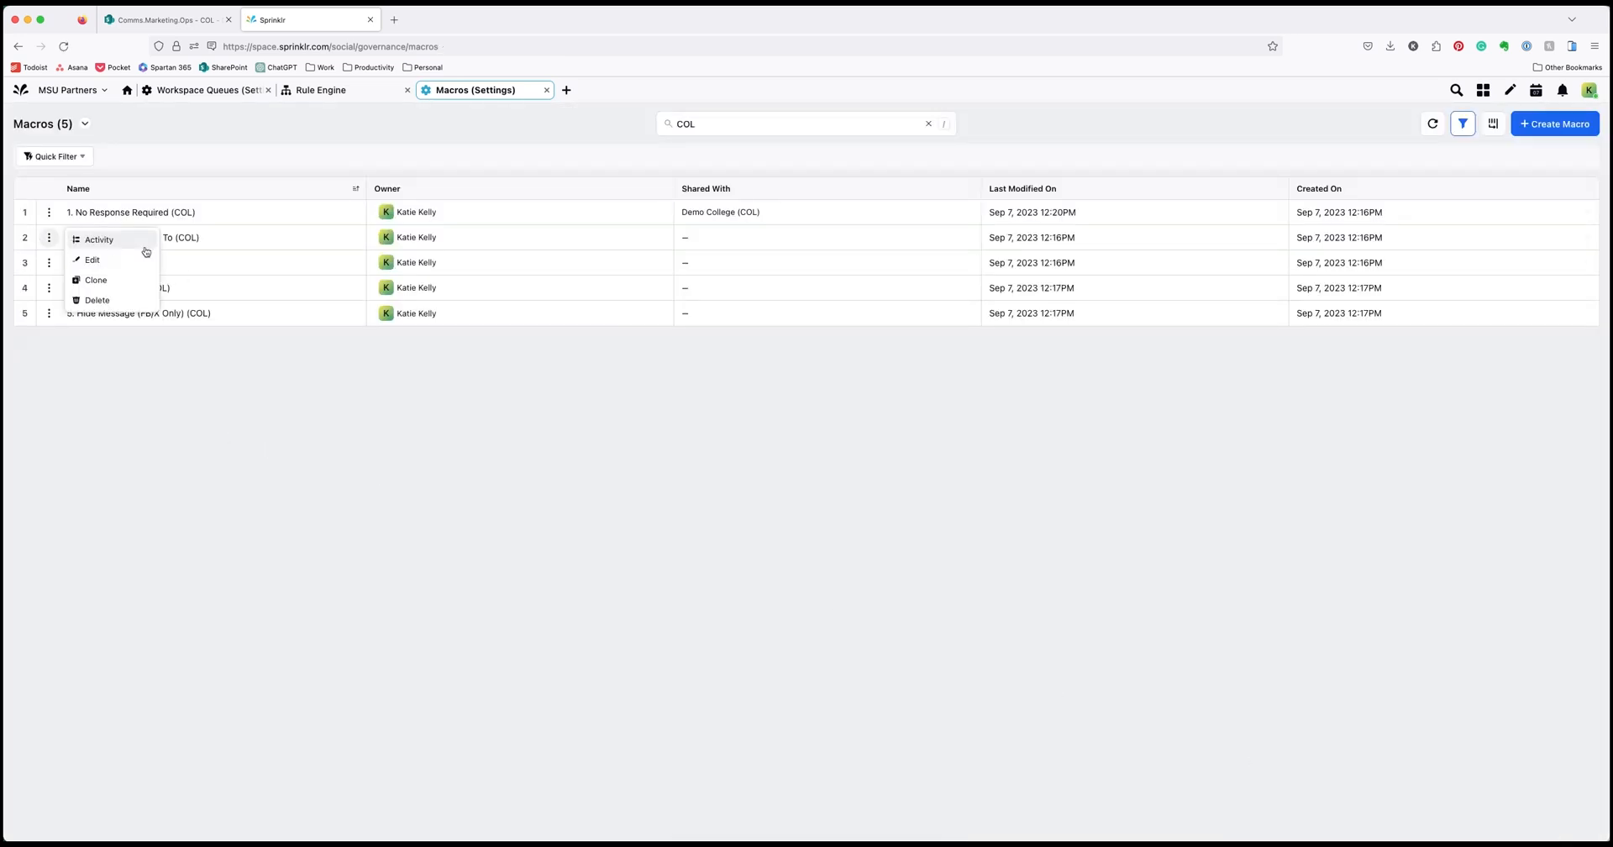
left_click(126, 260)
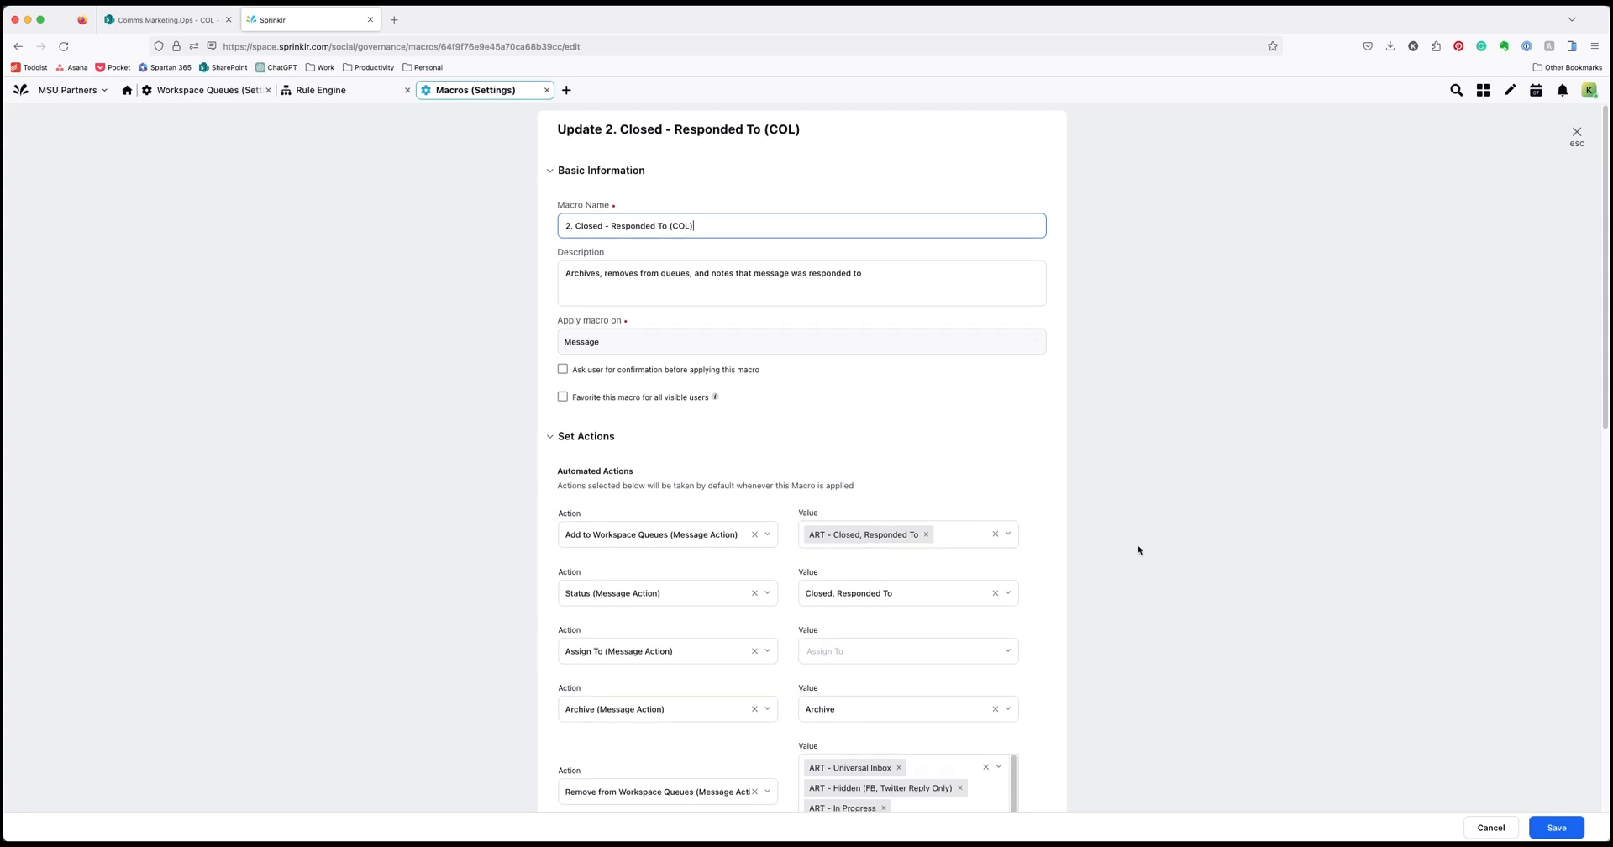
scroll(1138, 550, "down", 3)
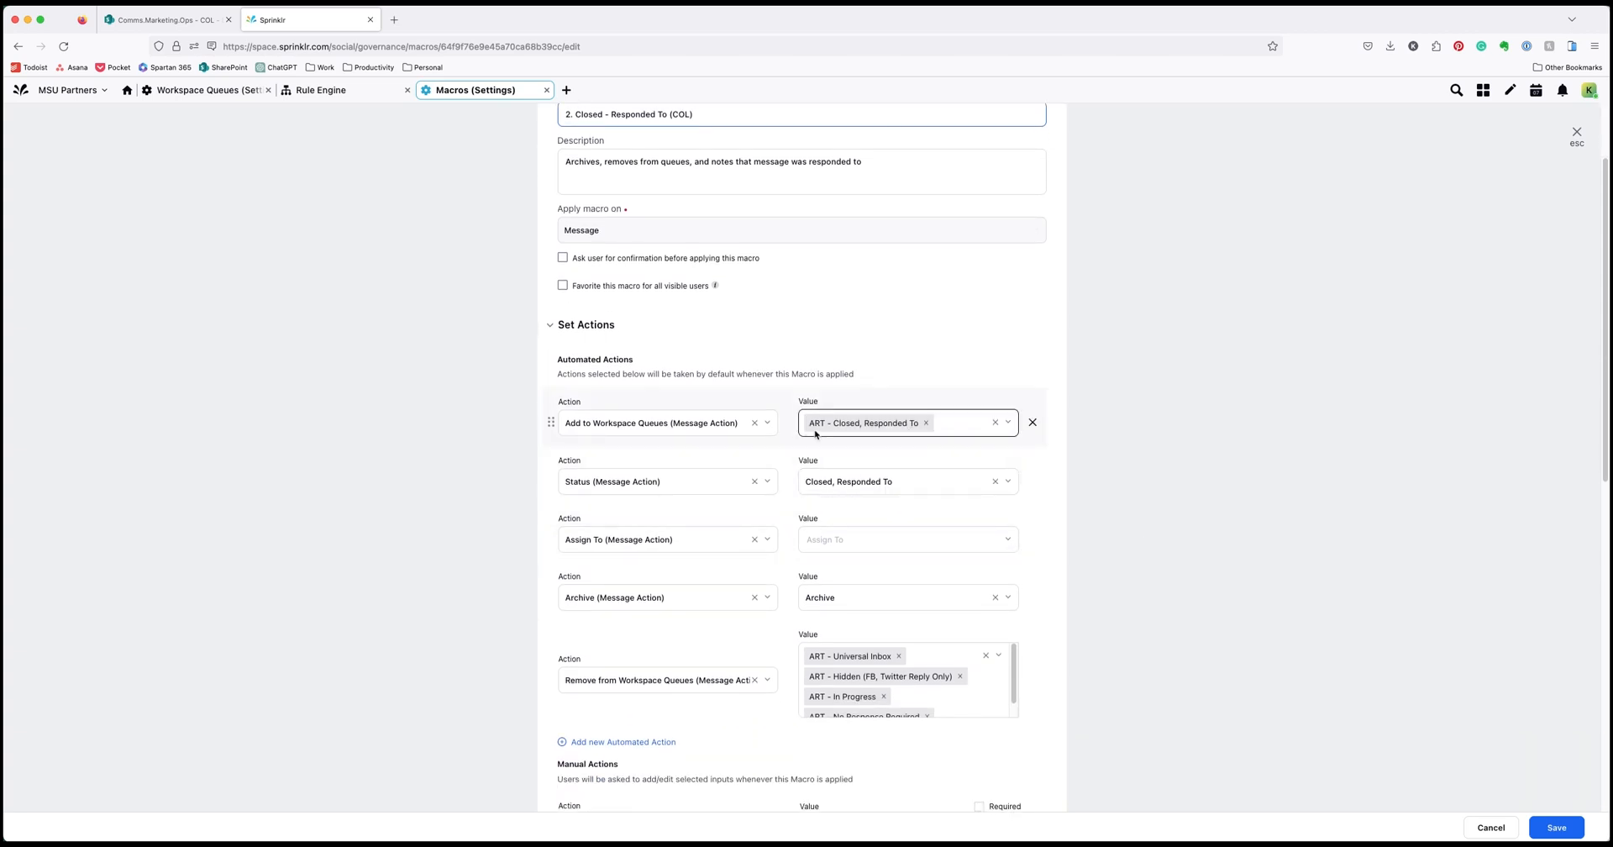
left_click(964, 424)
type("COL")
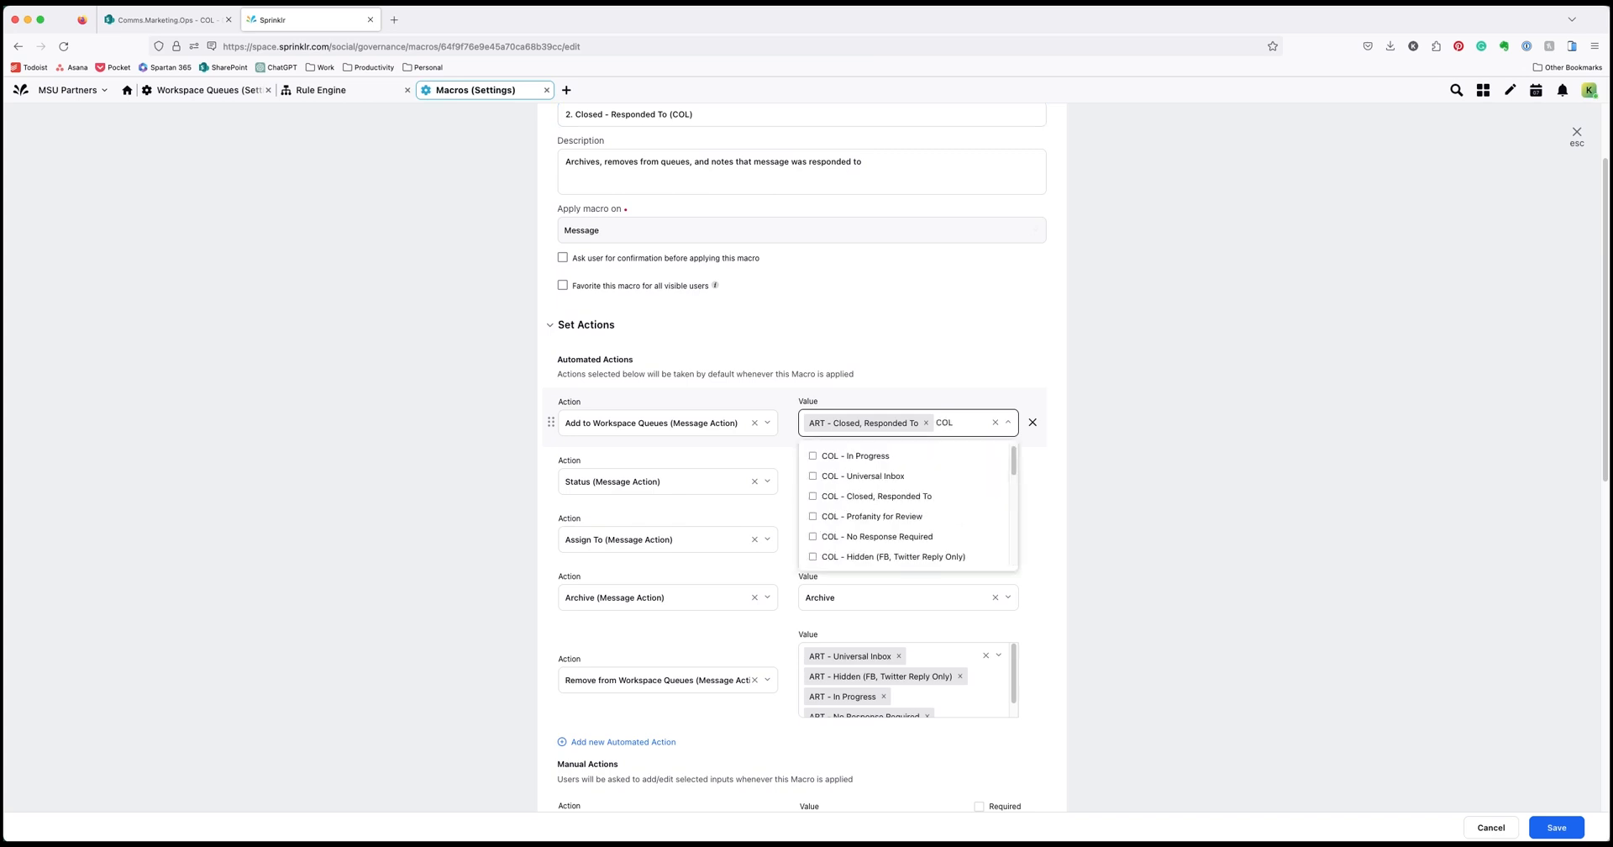
left_click(917, 496)
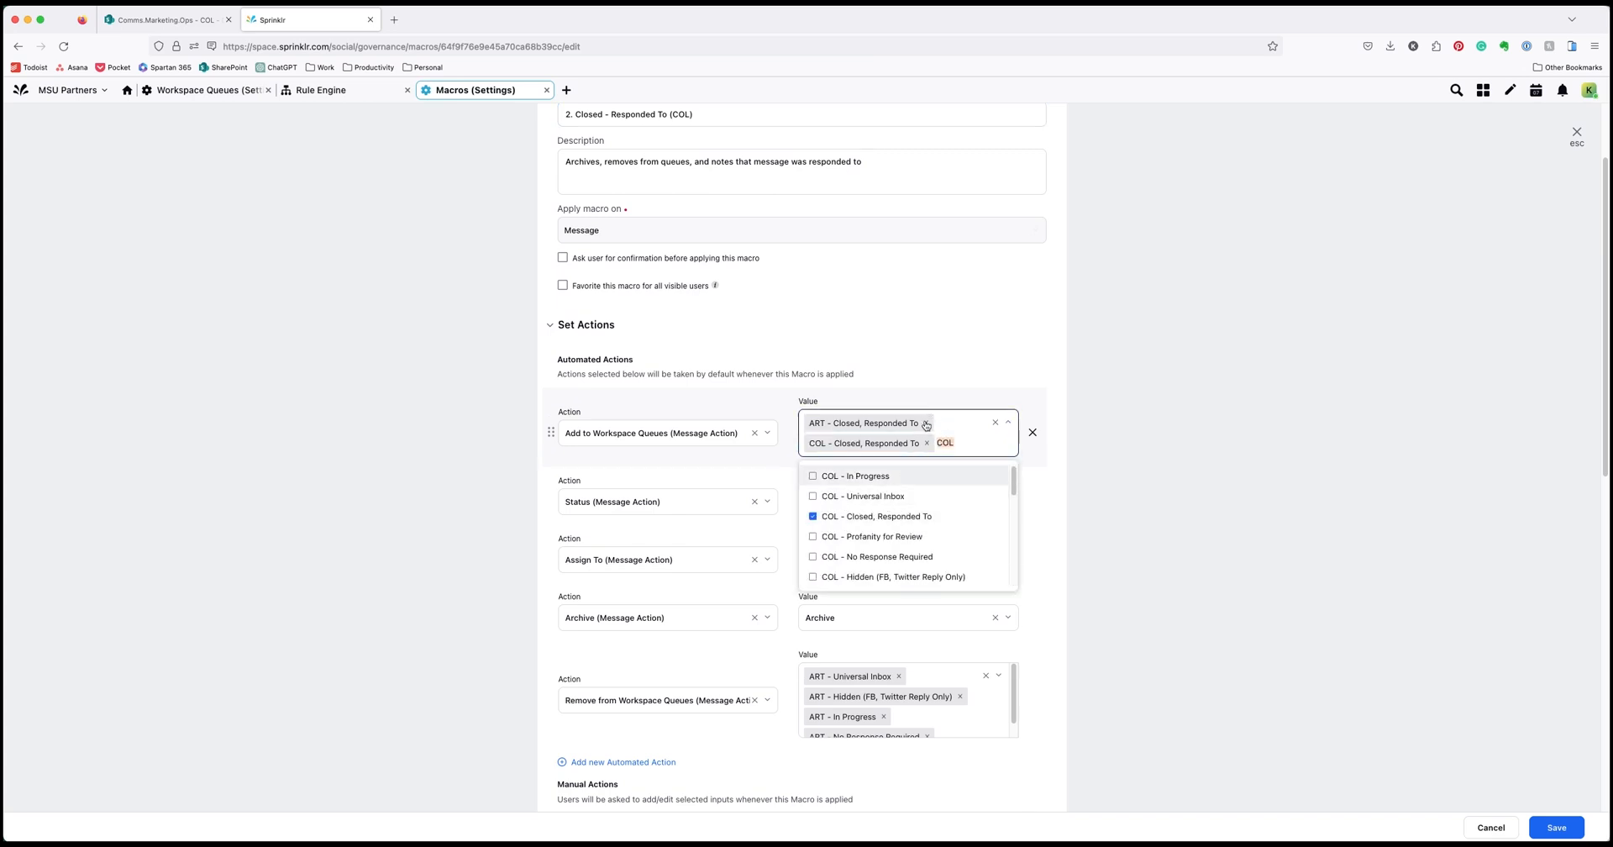
left_click(926, 423)
left_click(1137, 486)
scroll(1071, 503, "down", 2)
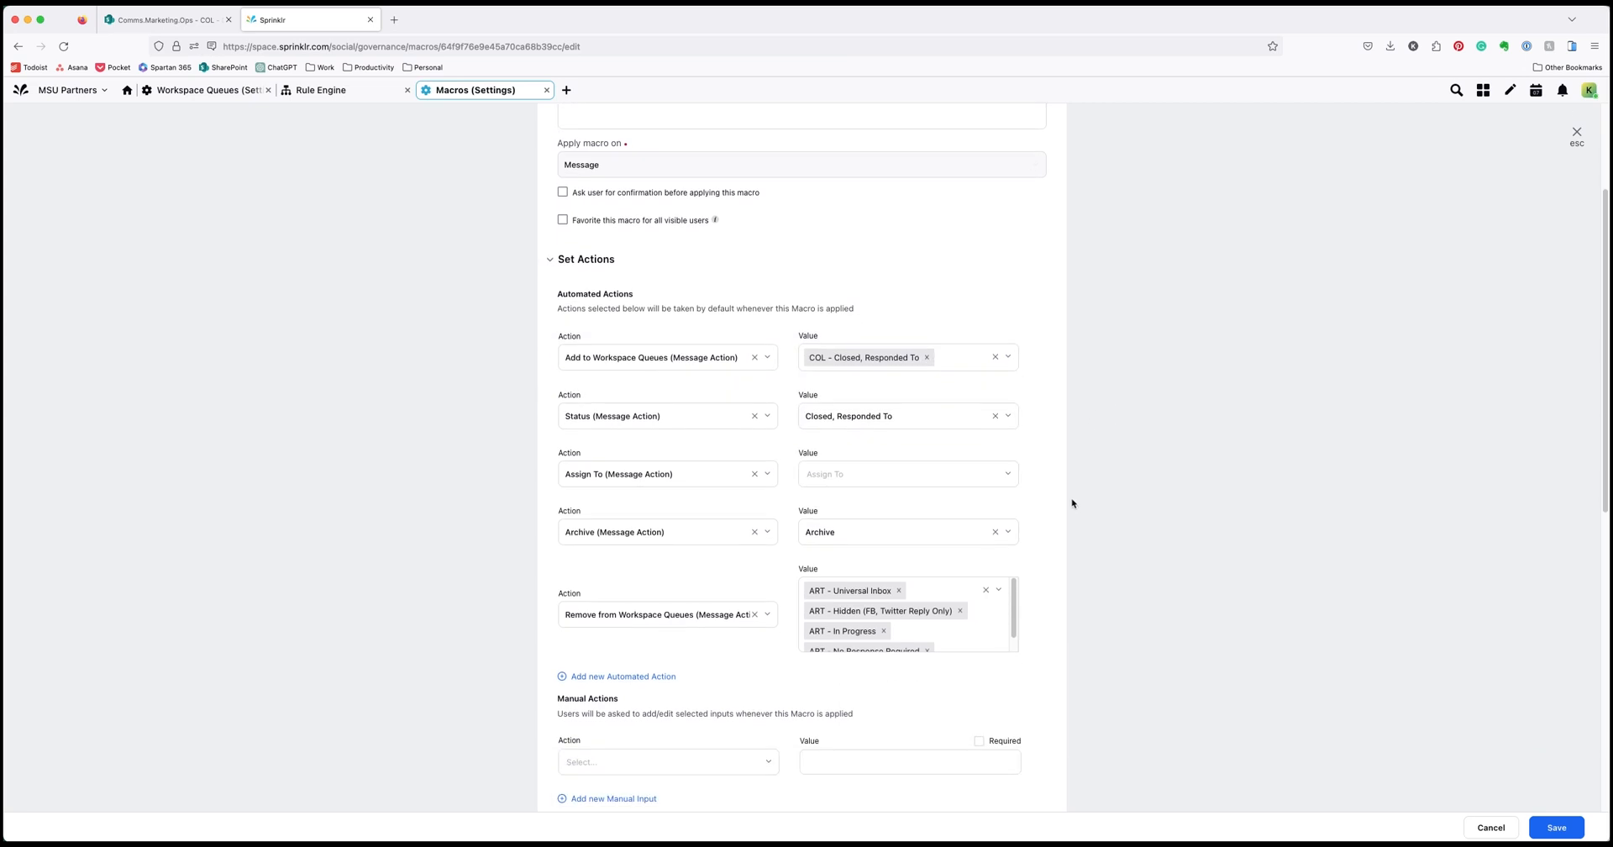
Add COL - In Progress, COL - Universal Inbox, COL - No Response Required and COL - Hidden (FB, Twitter Reply Only) to the Remove from Workspace Queues action
scroll(1072, 503, "down", 2)
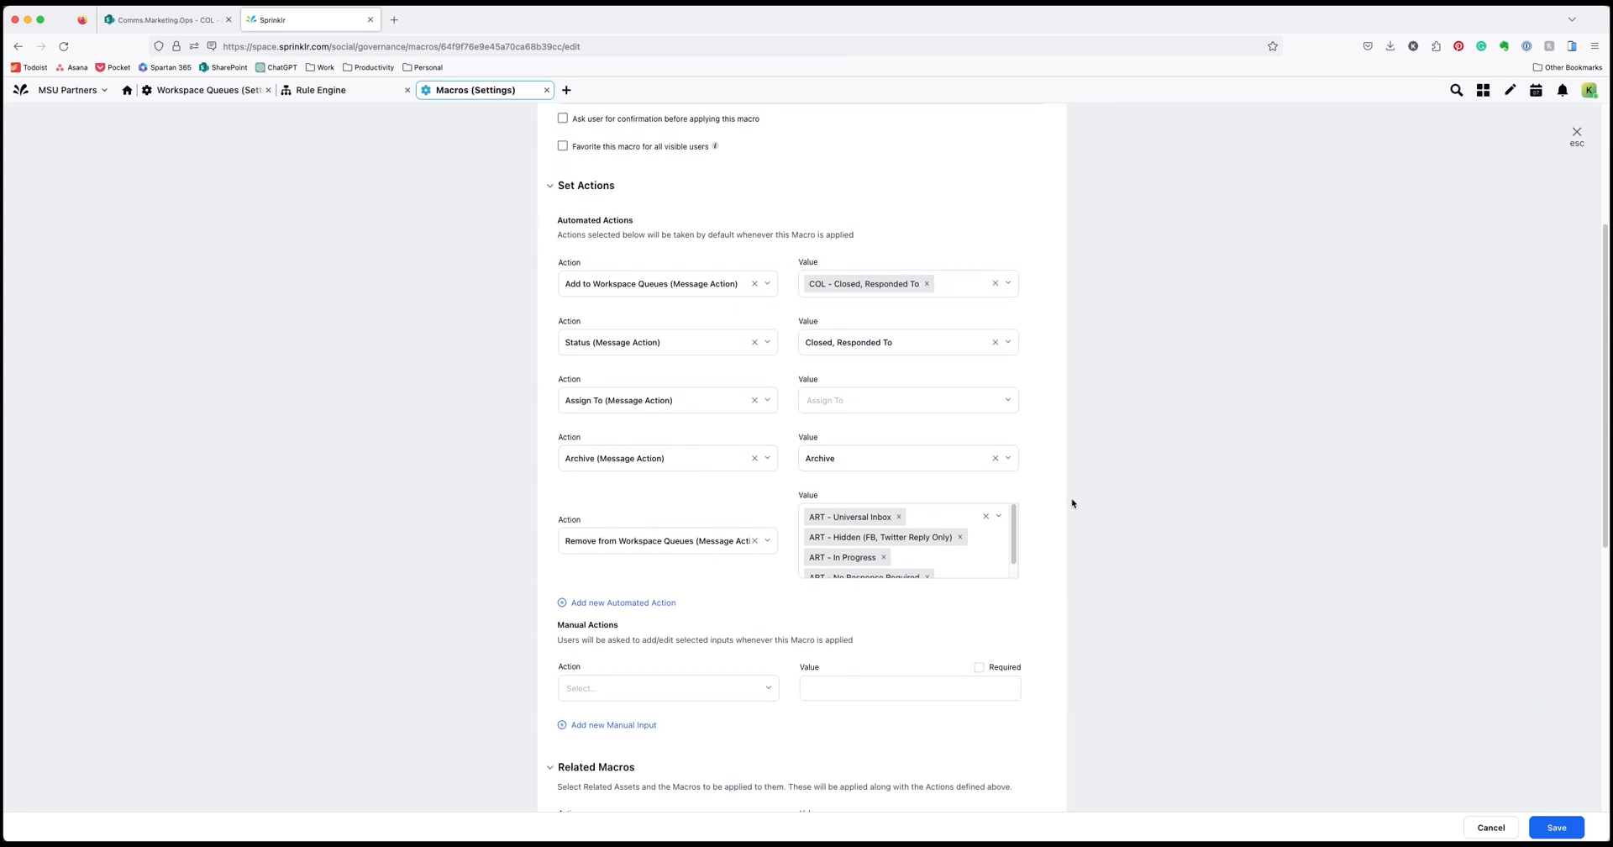
left_click(980, 556)
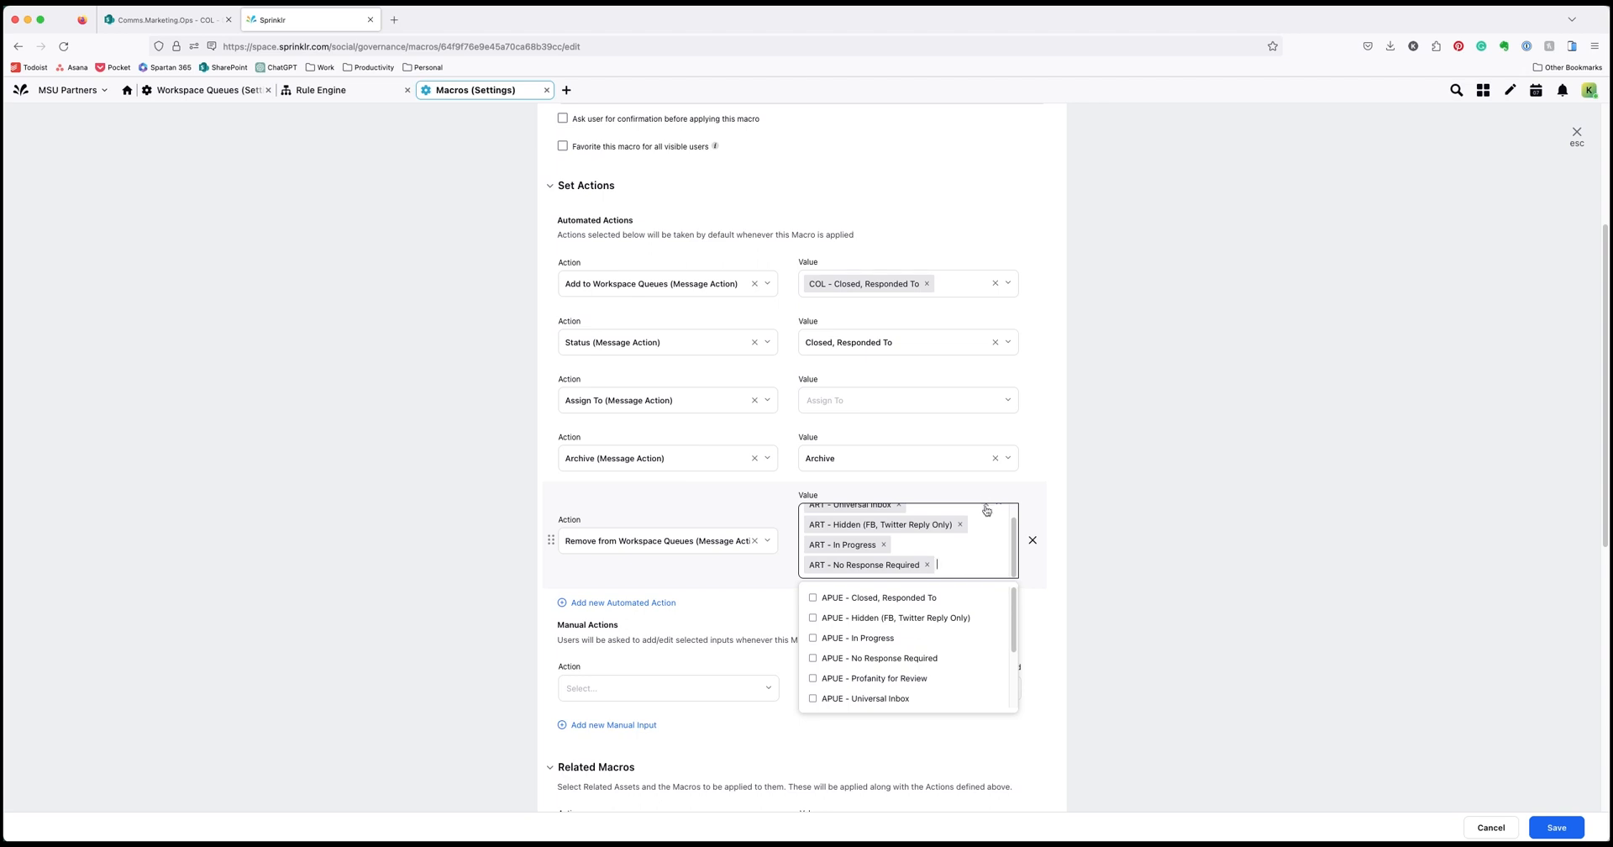
type("COL")
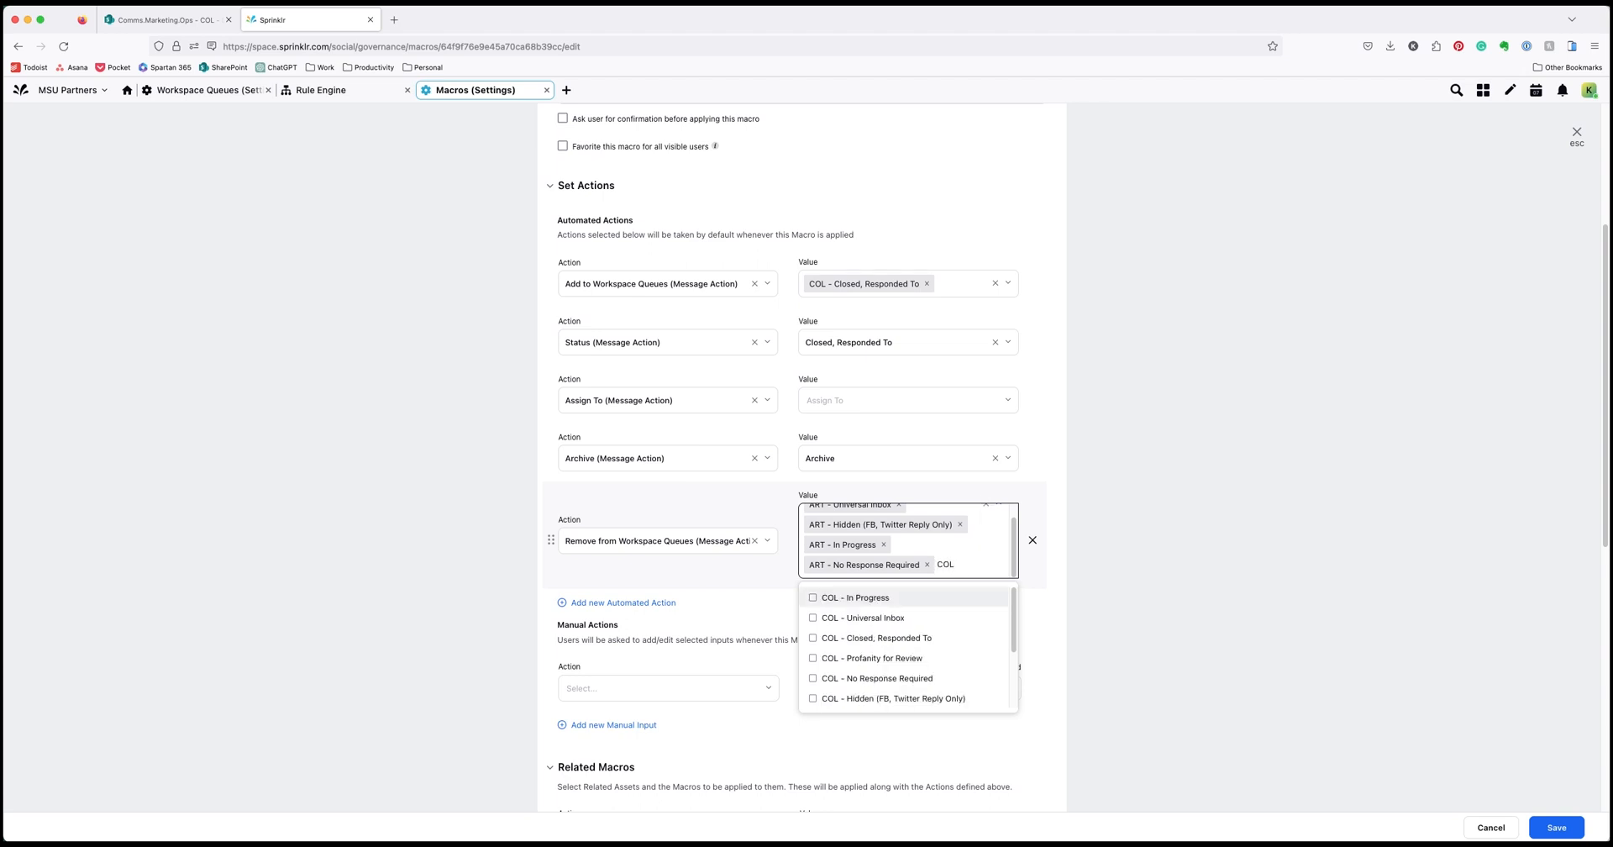
left_click(911, 602)
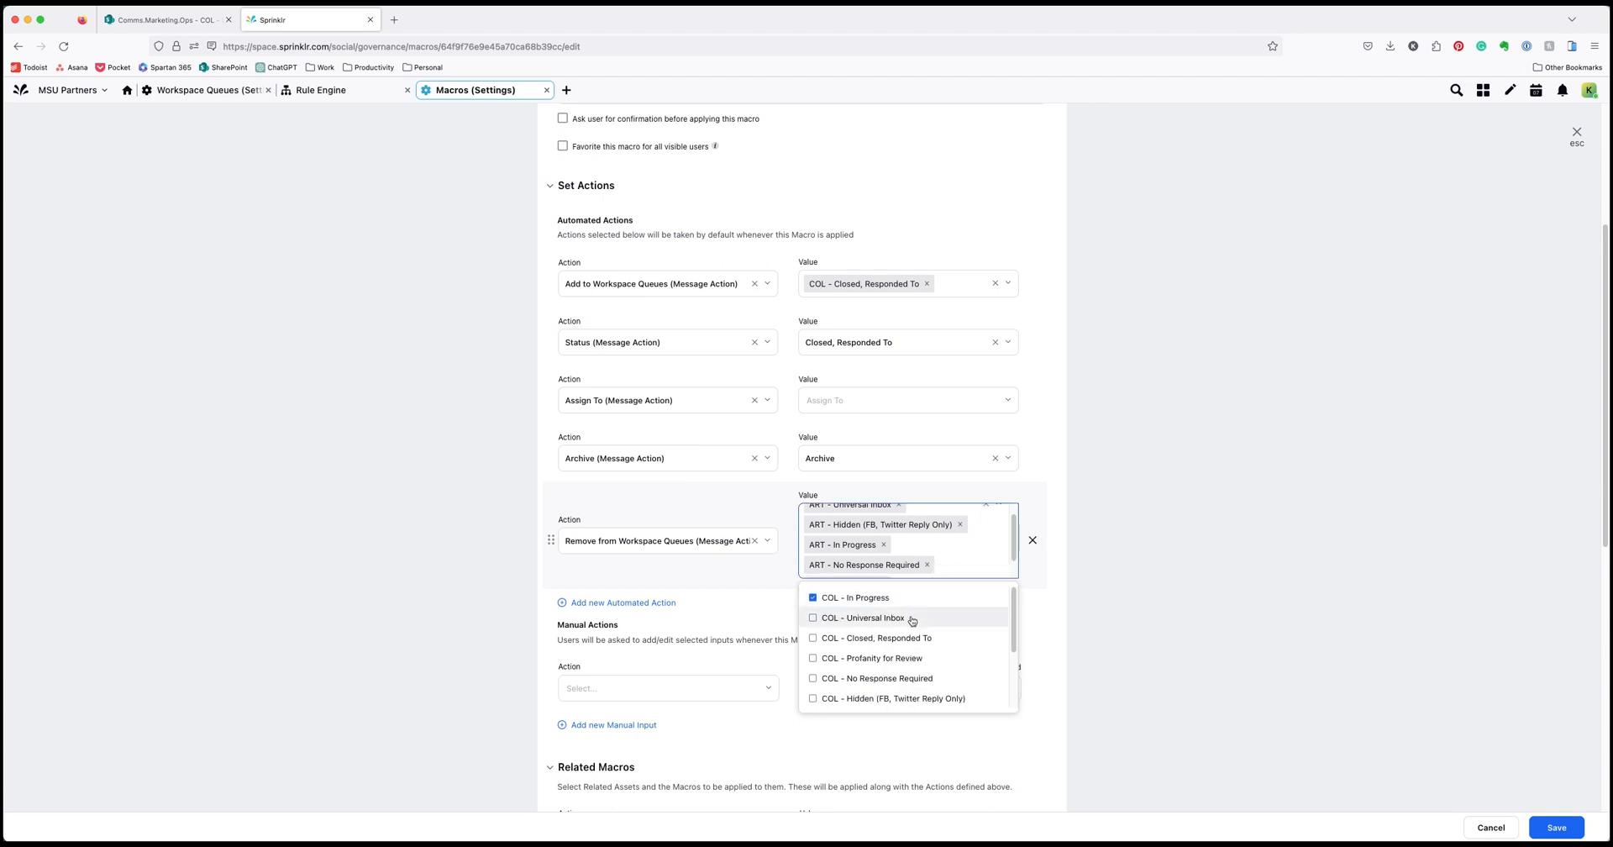
left_click(911, 619)
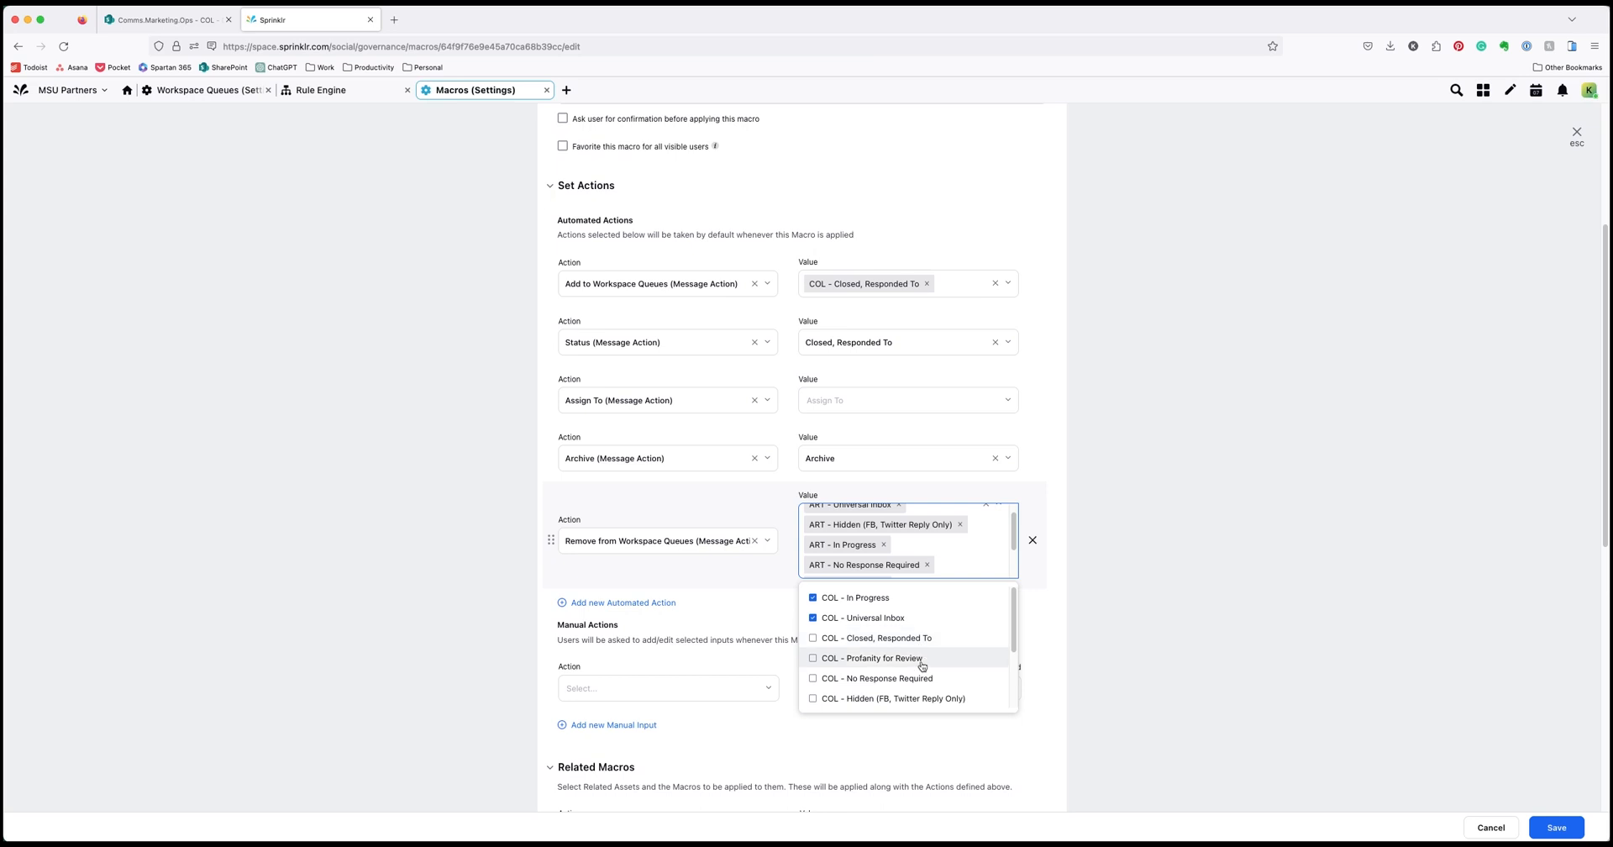
left_click(920, 678)
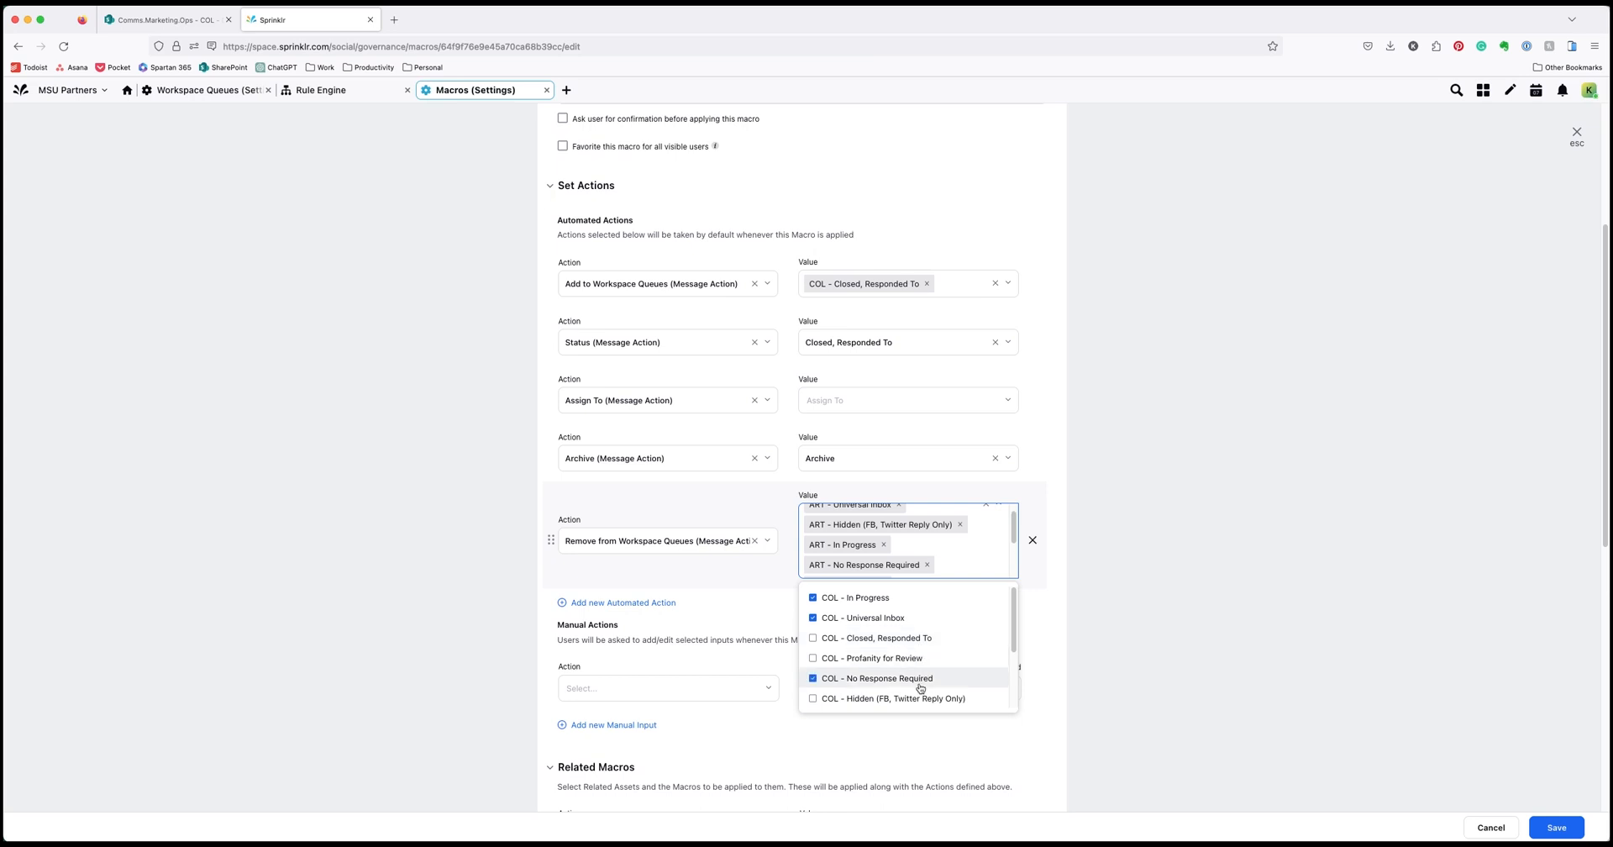
left_click(919, 700)
scroll(923, 672, "down", 2)
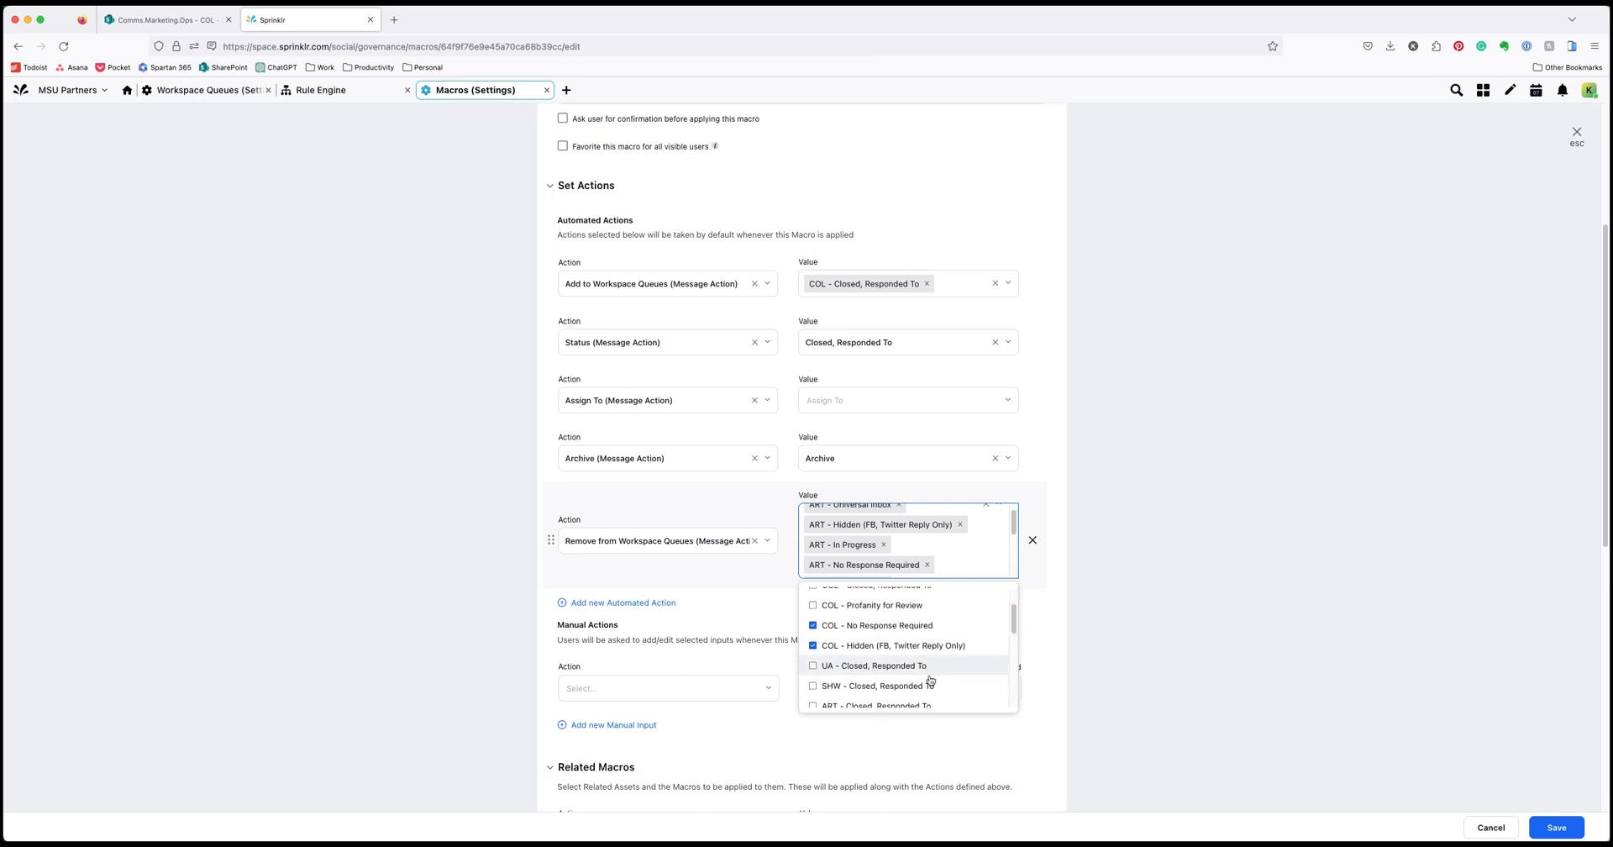
left_click(1146, 666)
Take the ART In Progress, Universal Inbox, Hidden (FB, Twitter Reply Only) and No Response Required queues out of the Remove from Workspace Queues action
scroll(1054, 614, "up", 1)
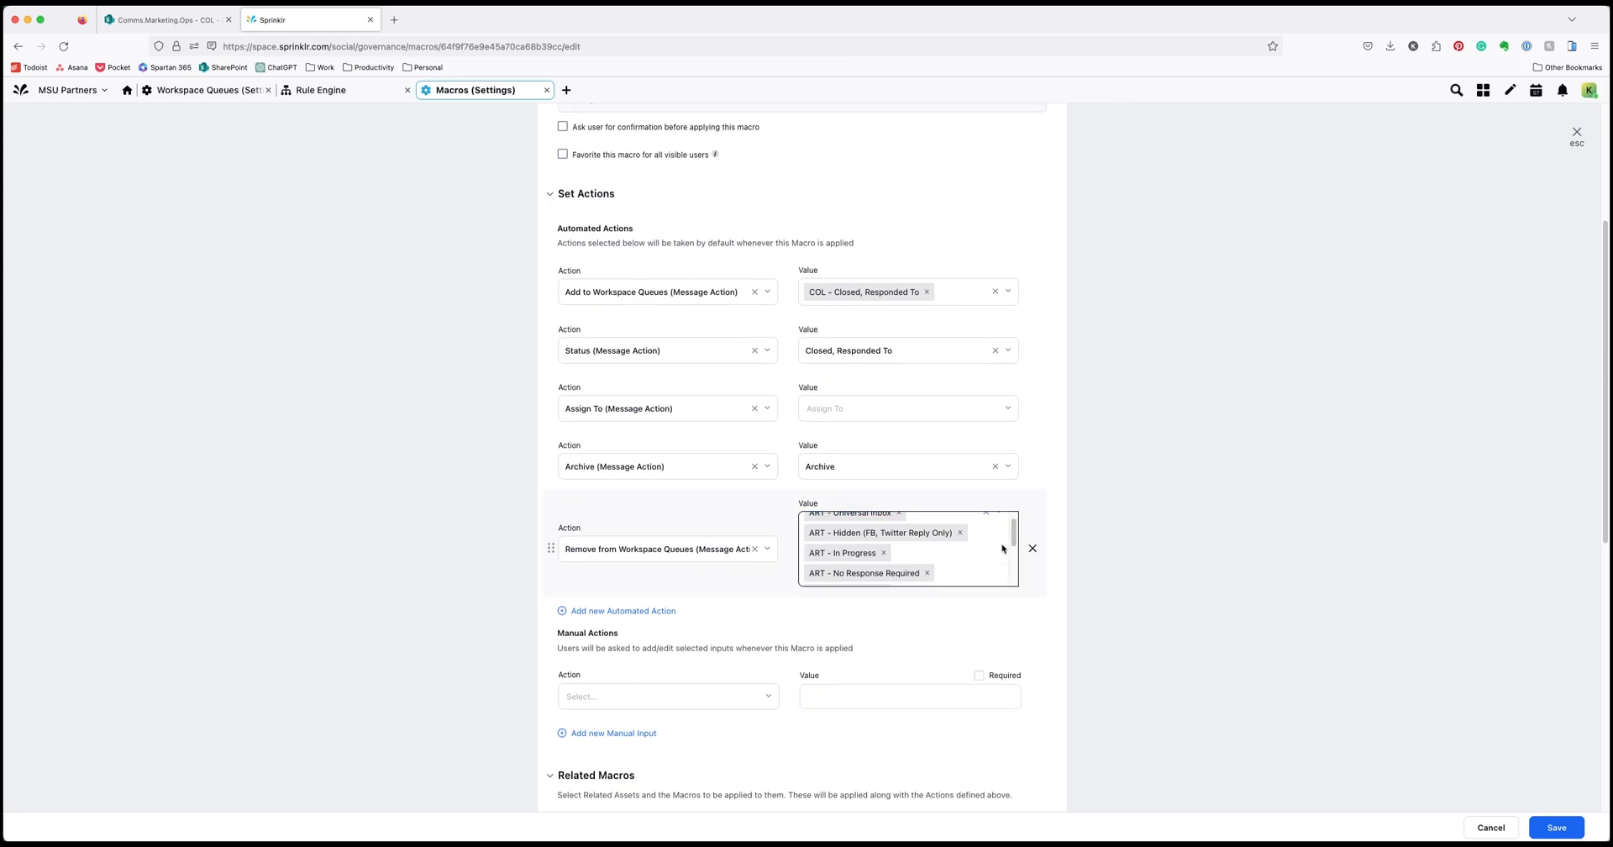
left_click(886, 556)
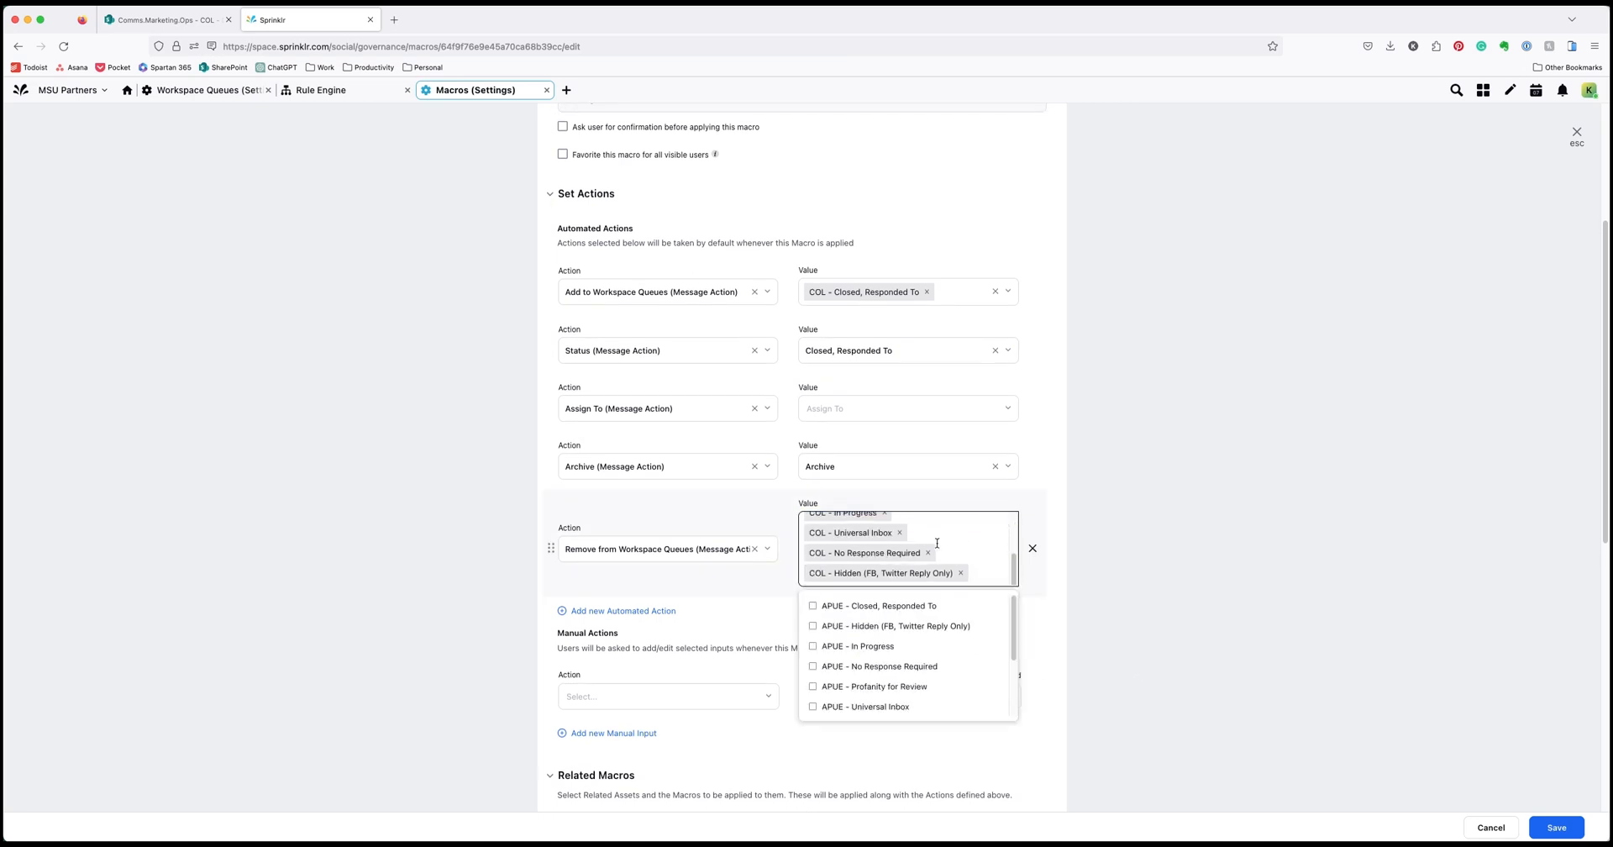
scroll(994, 555, "up", 3)
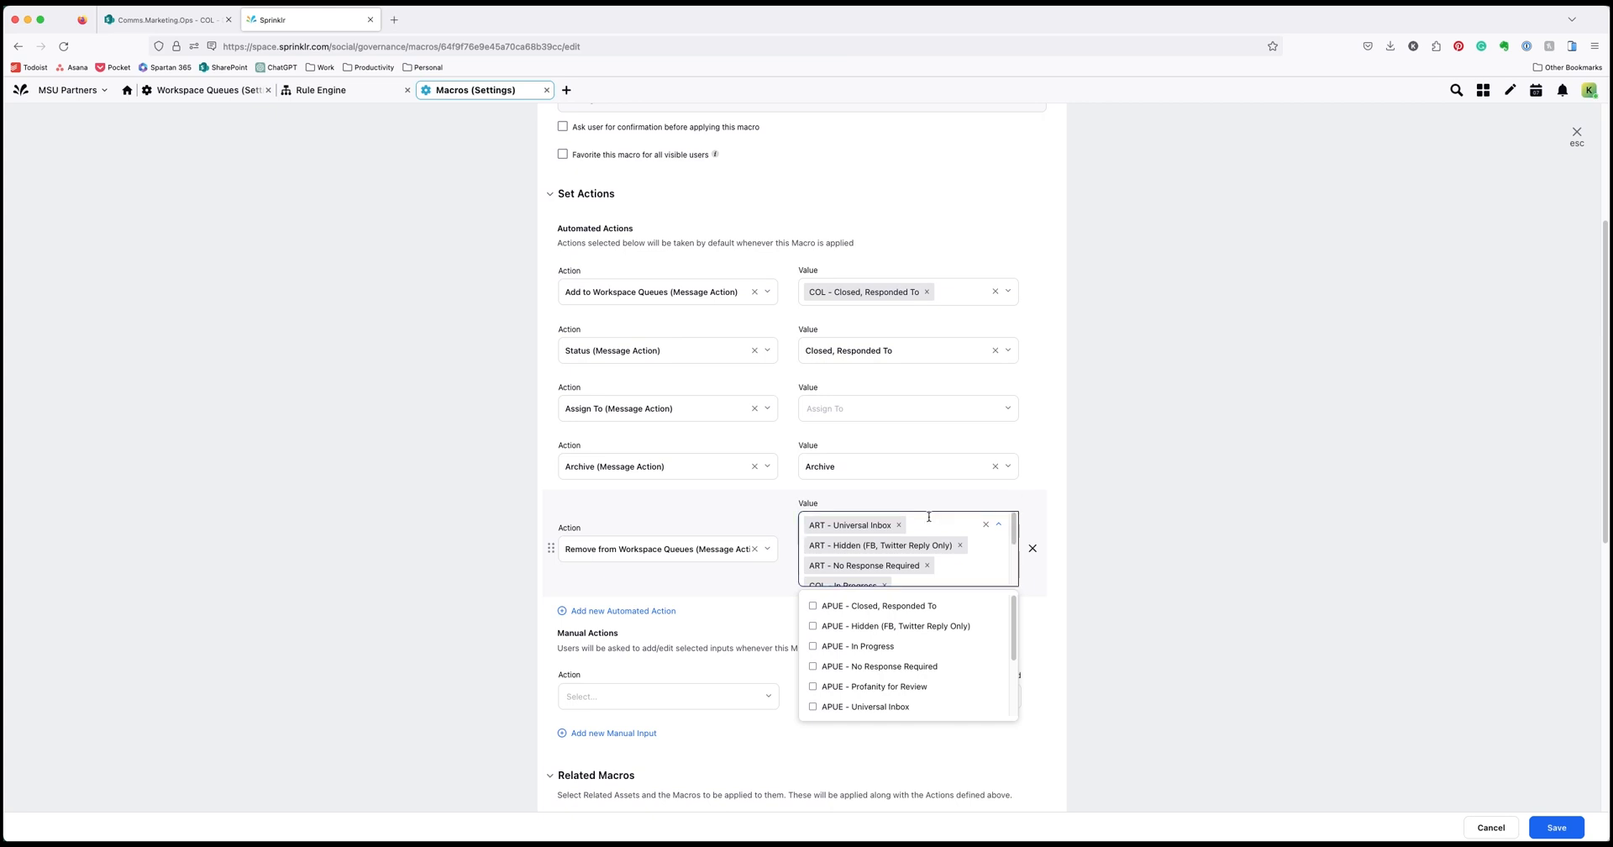
left_click(898, 526)
scroll(974, 536, "up", 3)
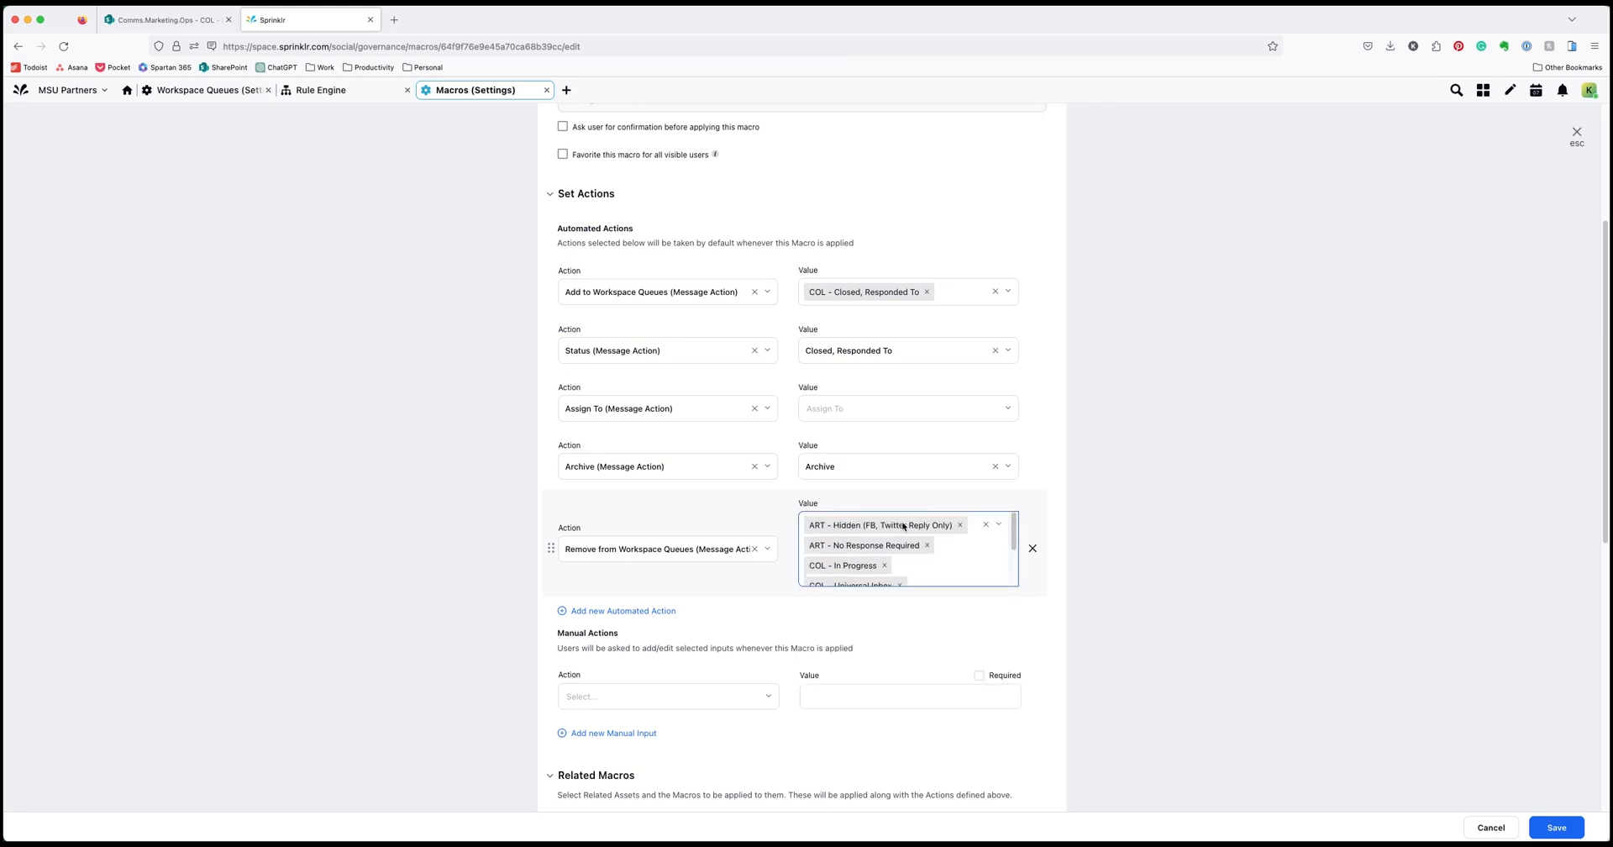
left_click(959, 527)
scroll(940, 537, "up", 3)
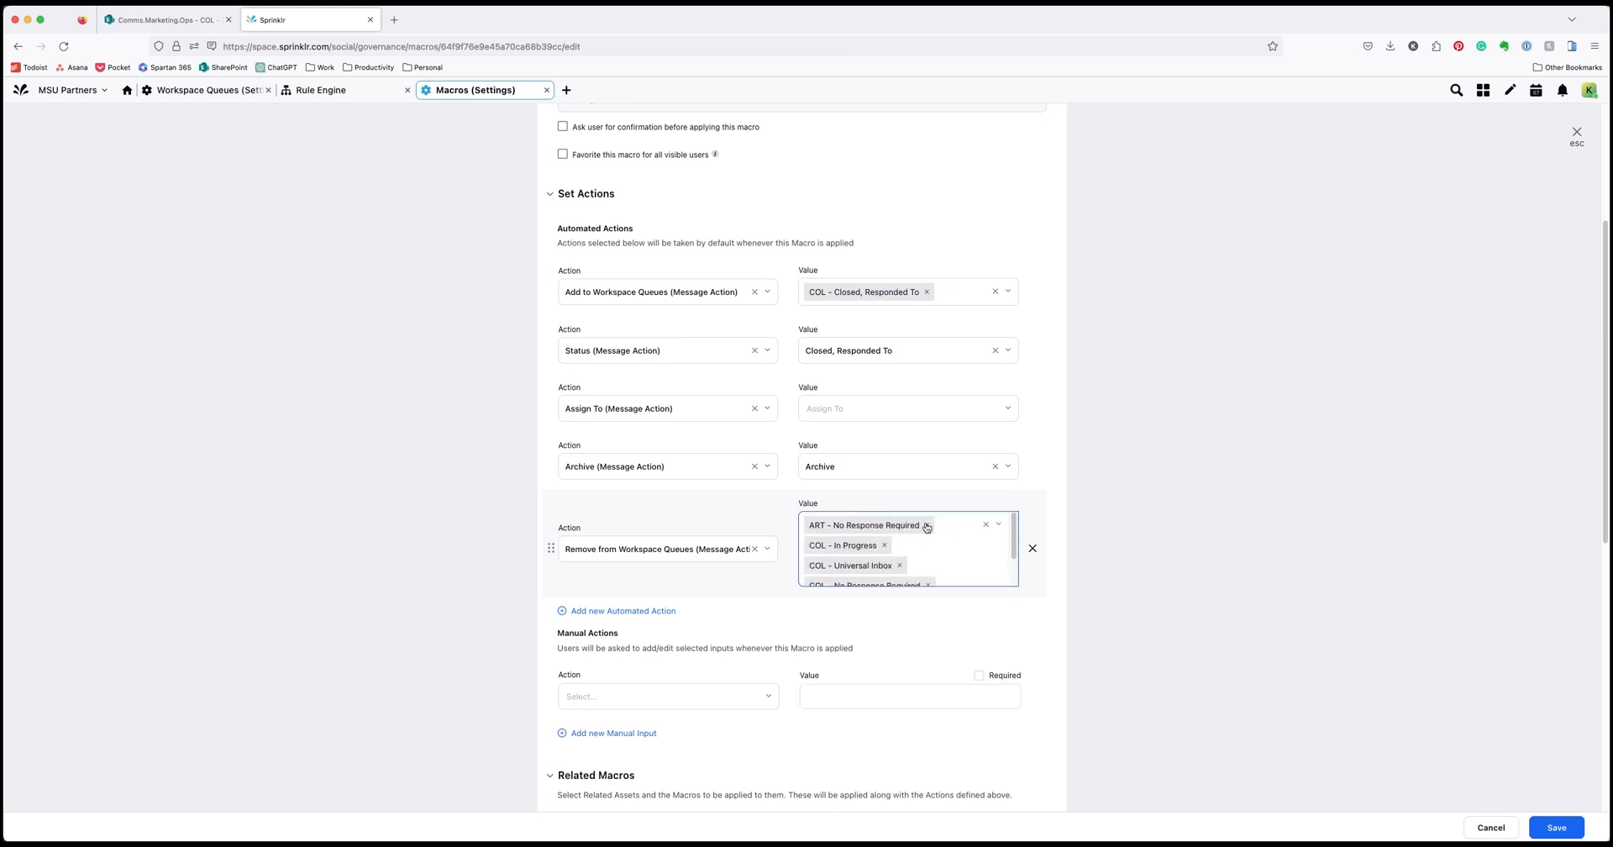
left_click(927, 527)
Share the Closed - Responded To (COL) macro with the Demo College (COL) user group and save it
scroll(1069, 612, "down", 5)
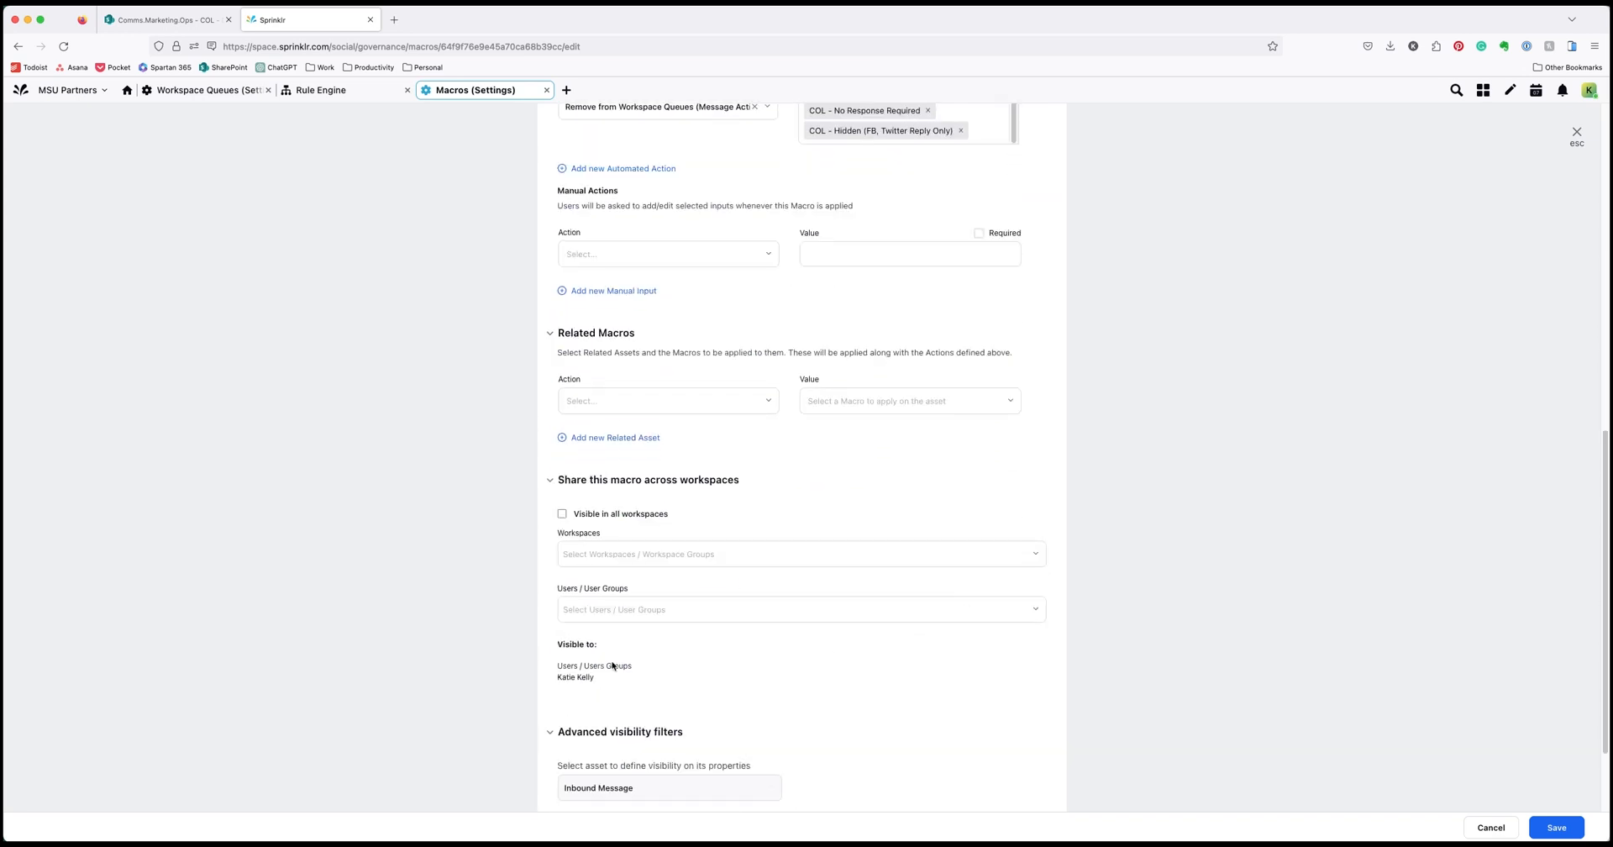
left_click(648, 604)
type("COL)")
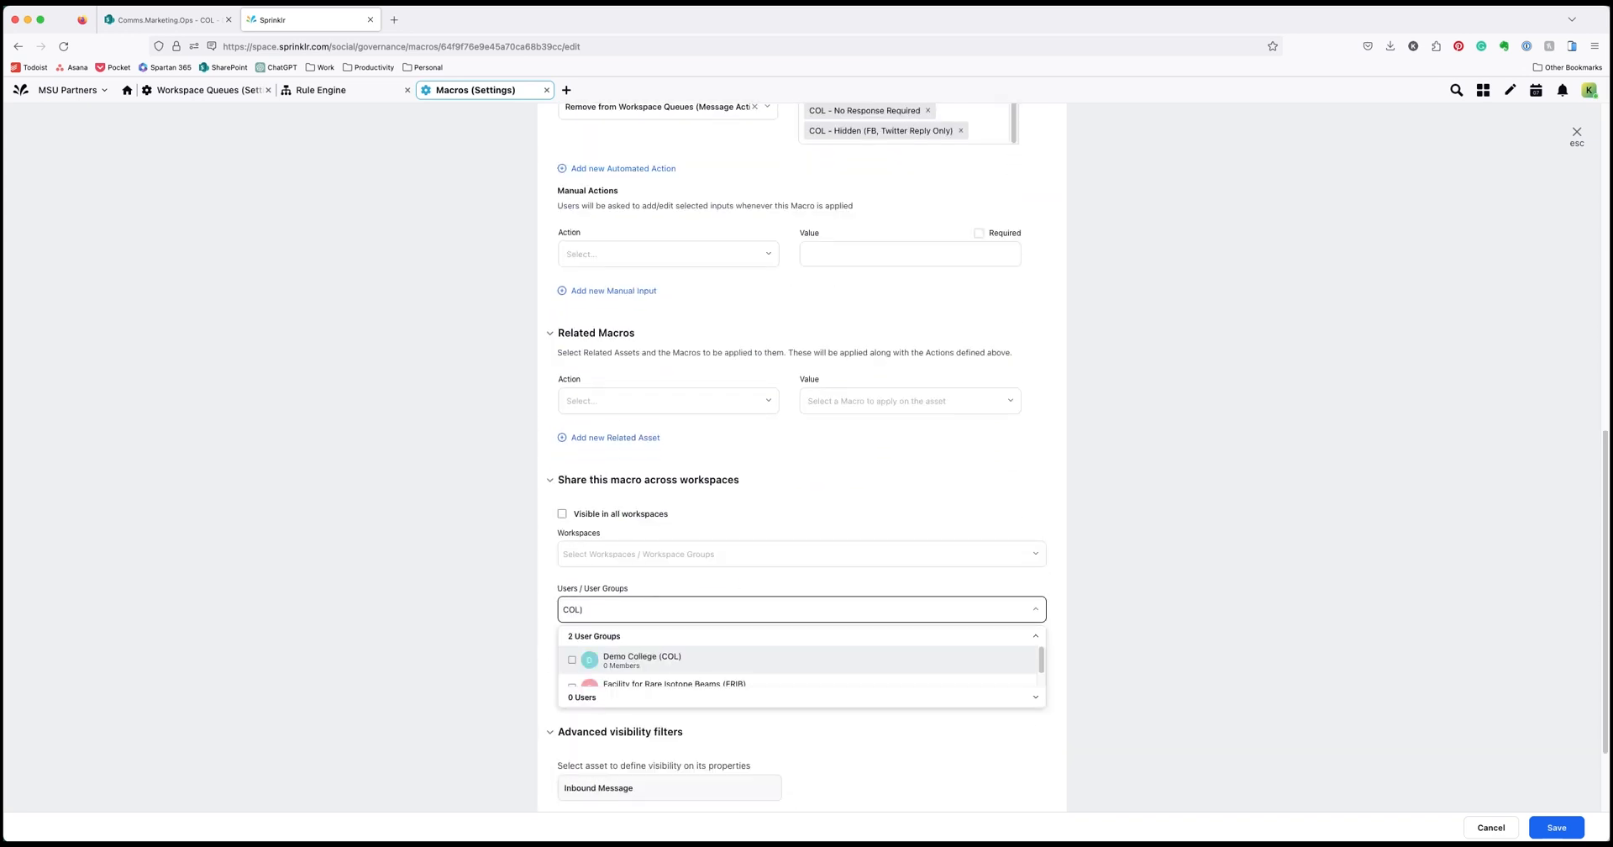
left_click(588, 660)
left_click(1210, 547)
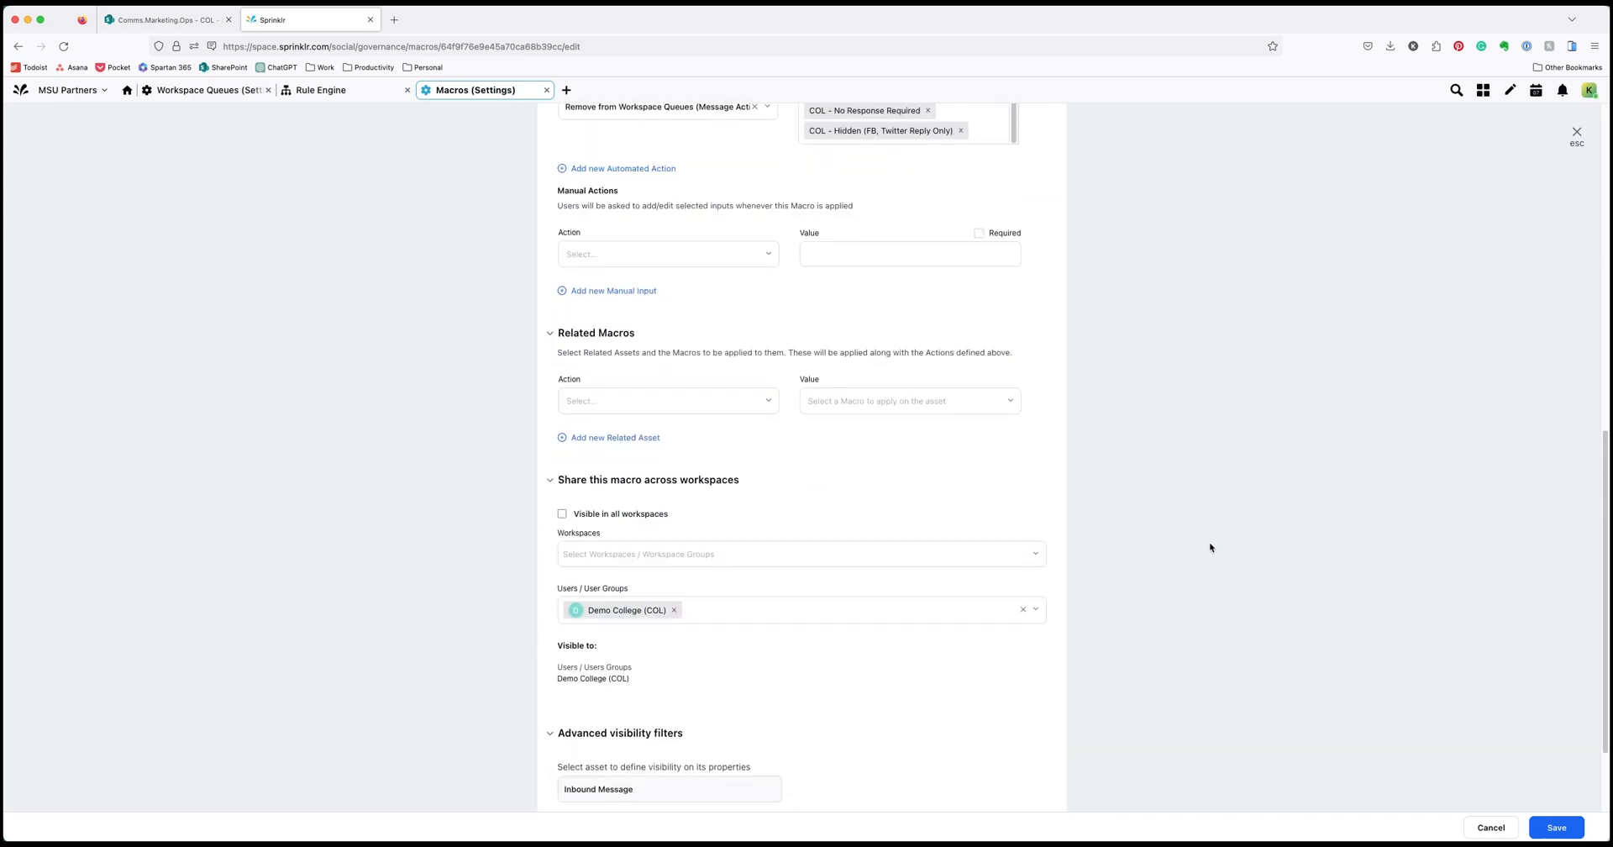
scroll(1210, 548, "down", 2)
left_click(1557, 827)
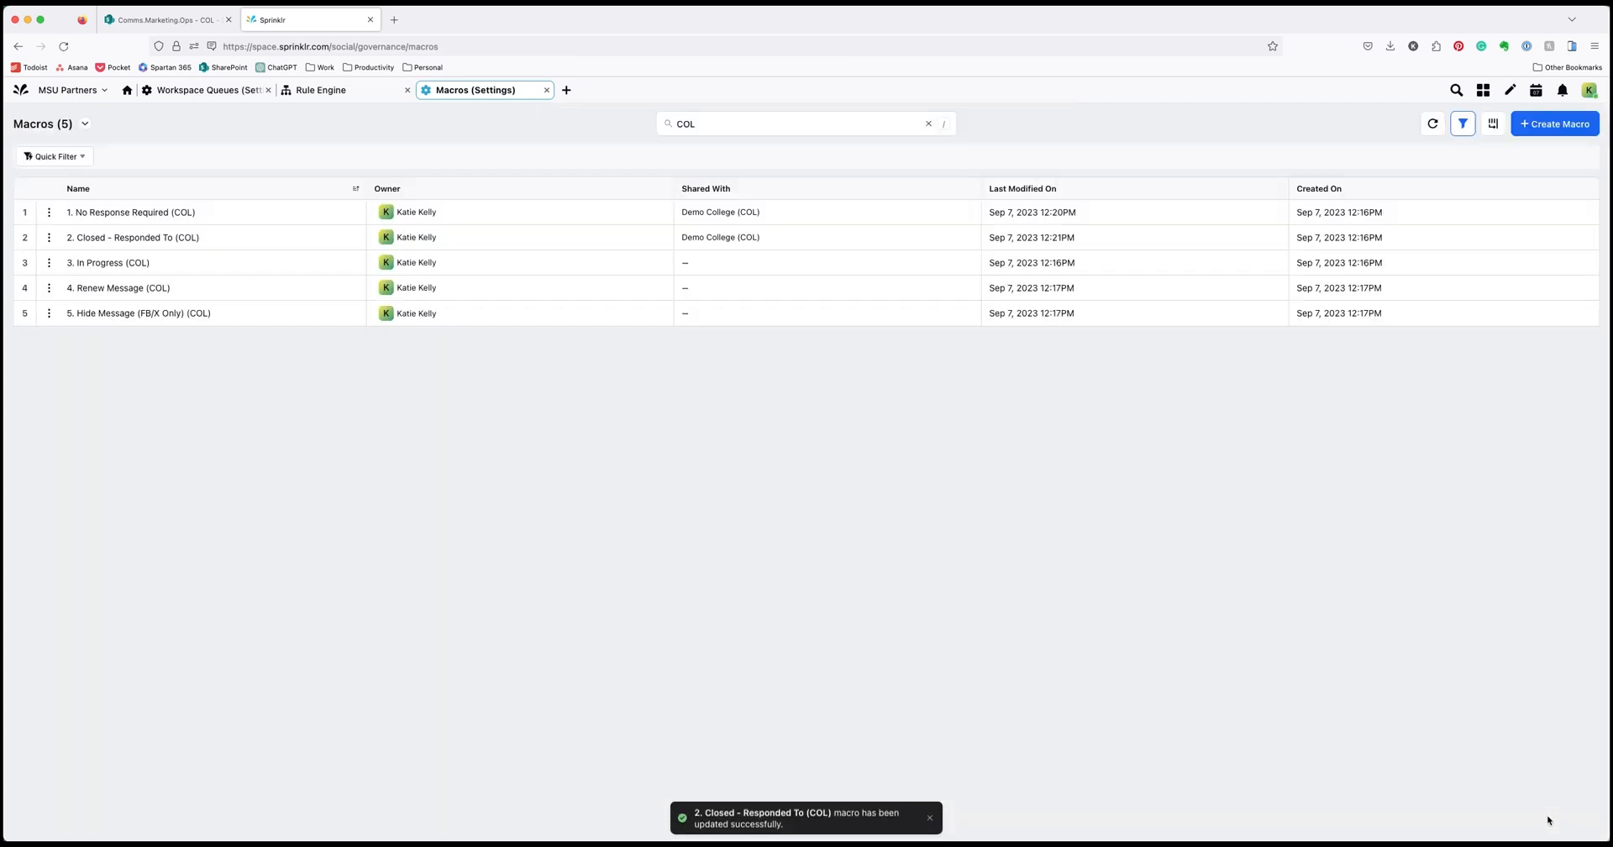